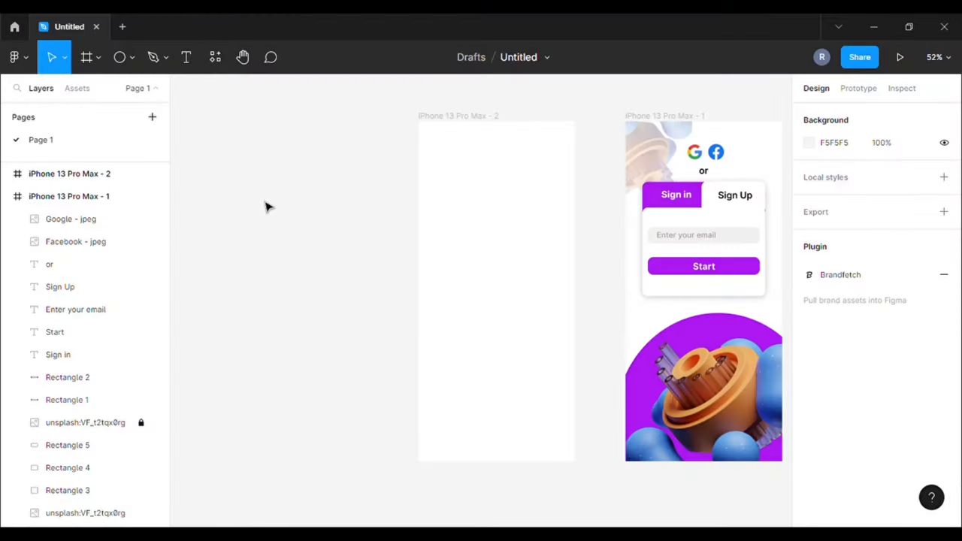
Draw a circle with the Ellipse tool to the left of the iPhone frames
{"action": "left_click", "coordinate": [131, 64]}
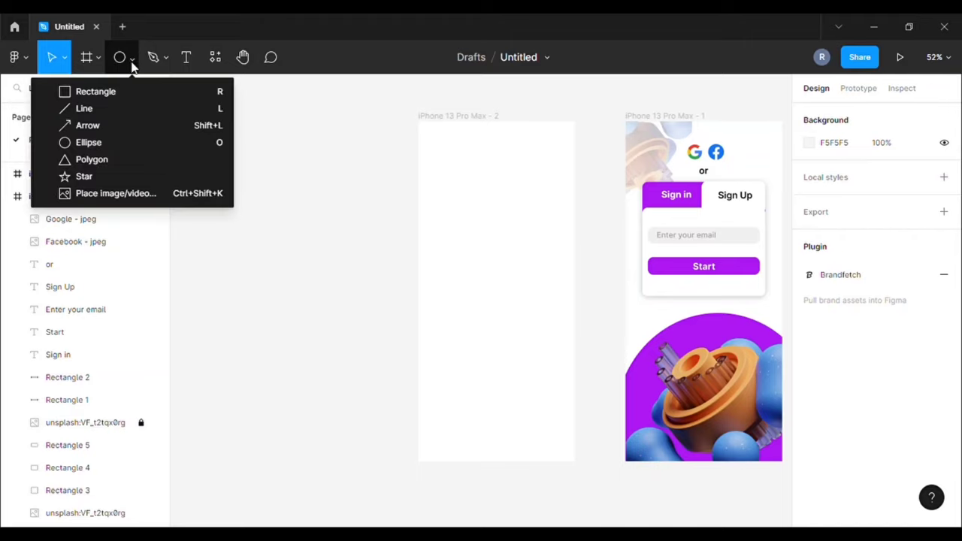
{"action": "left_click", "coordinate": [84, 142]}
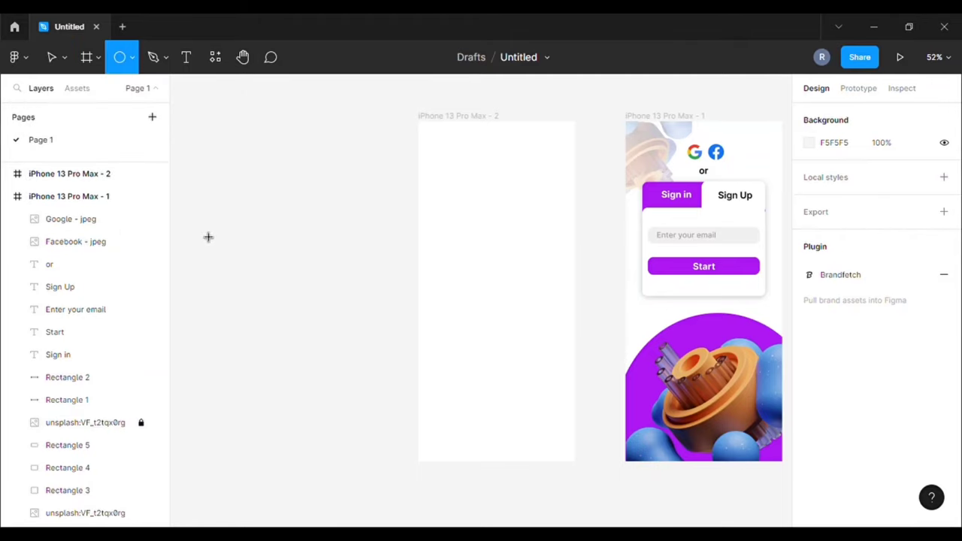
{"action": "left_click_drag", "start_coordinate": [194, 224], "coordinate": [231, 263]}
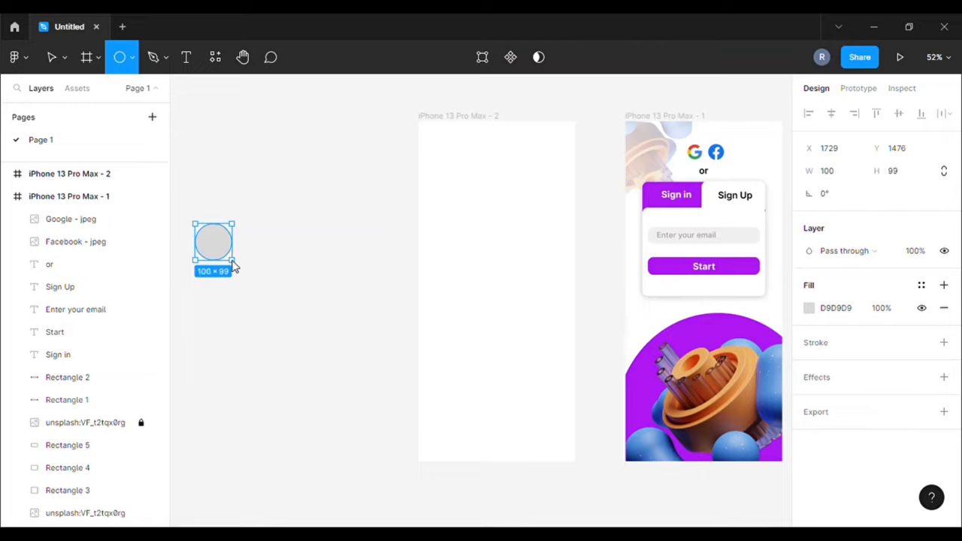
{"action": "left_click_drag", "start_coordinate": [230, 264], "coordinate": [233, 262]}
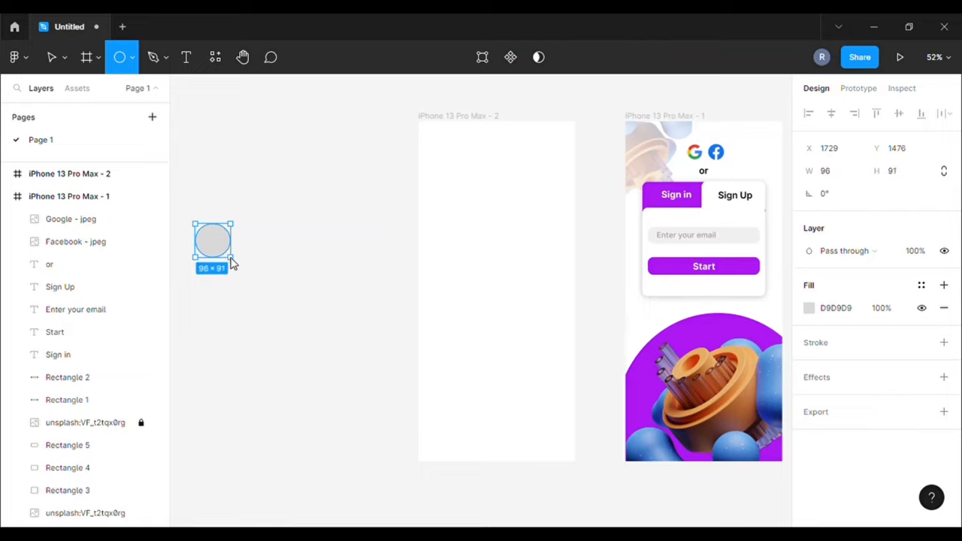
Resize the circle to 80 × 80 in the Design panel and reselect it
{"action": "left_click", "coordinate": [832, 179]}
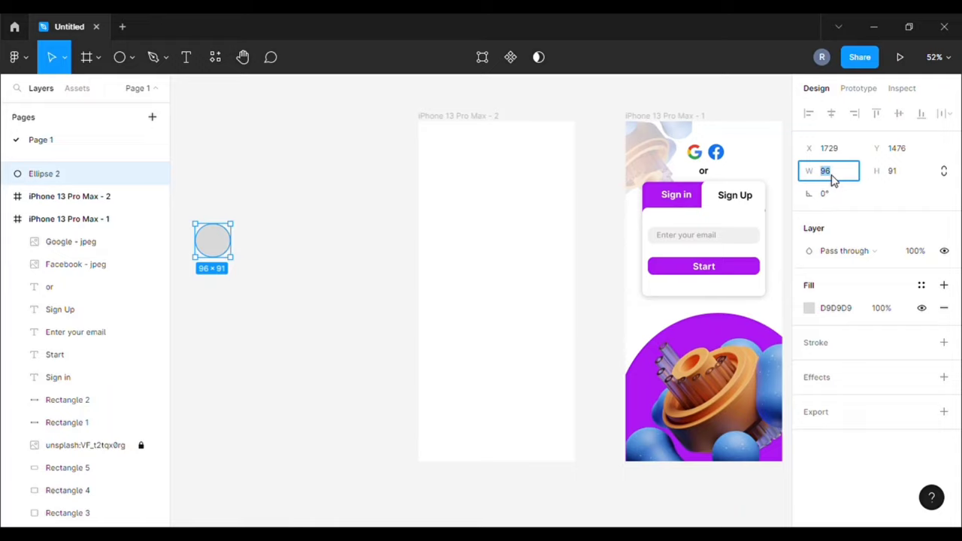
{"action": "type", "text": "80"}
{"action": "left_click", "coordinate": [904, 178]}
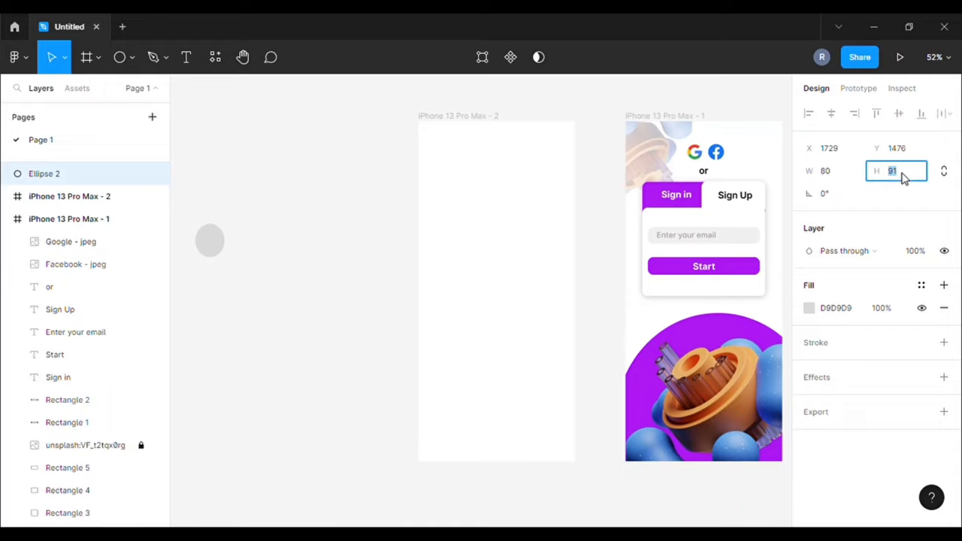
{"action": "type", "text": "80"}
{"action": "key", "text": "Return"}
{"action": "left_click", "coordinate": [248, 222]}
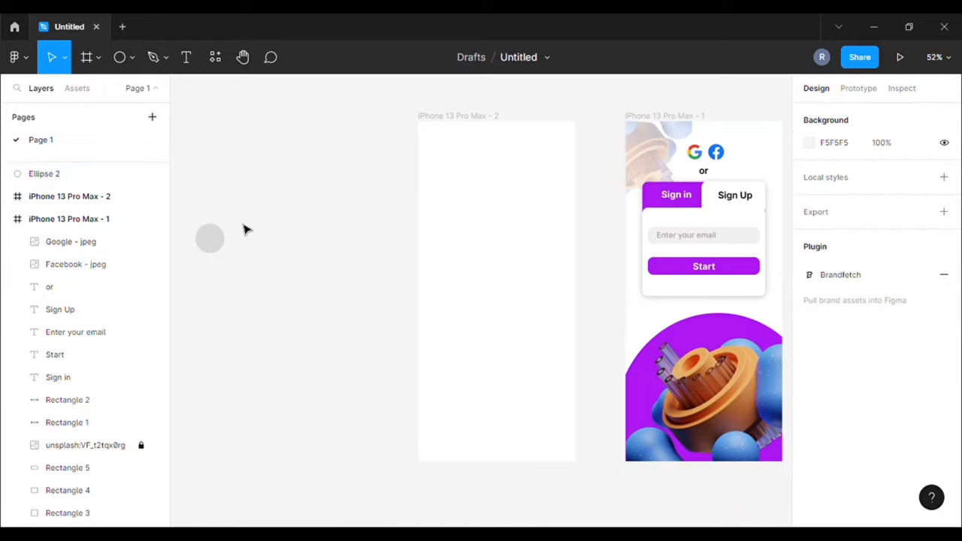
{"action": "scroll", "coordinate": [323, 417], "scroll_direction": "up", "scroll_amount": 2}
{"action": "scroll", "coordinate": [267, 353], "scroll_direction": "down", "scroll_amount": 4}
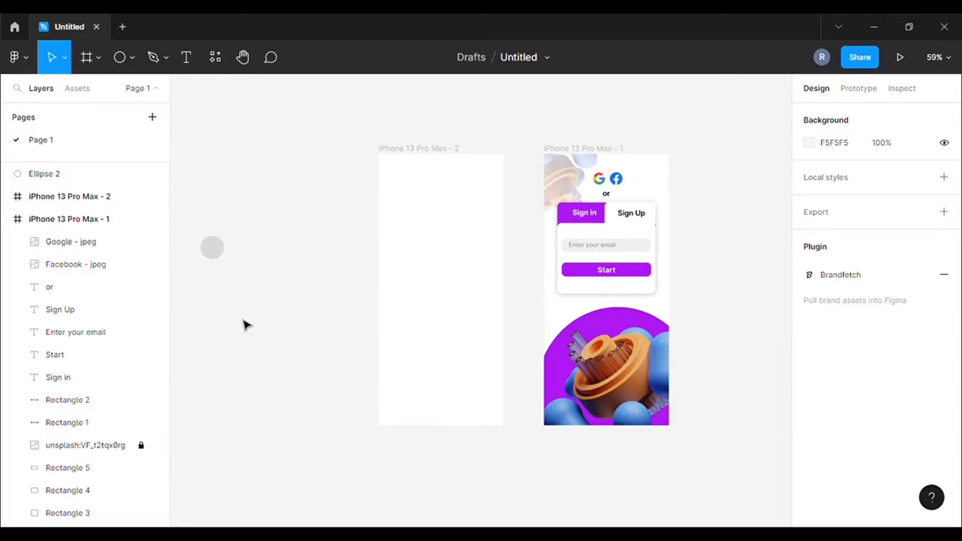
{"action": "scroll", "coordinate": [187, 258], "scroll_direction": "up", "scroll_amount": 3}
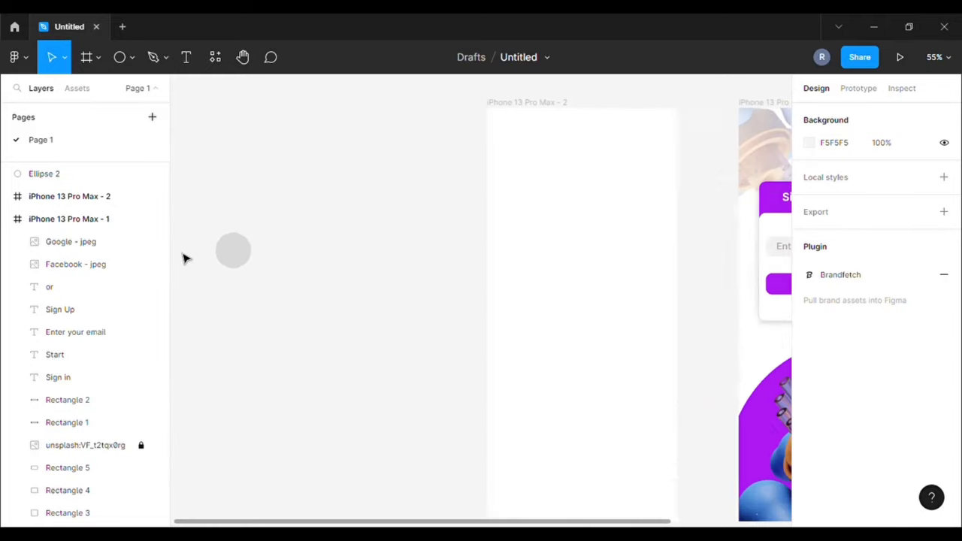
{"action": "scroll", "coordinate": [193, 257], "scroll_direction": "up", "scroll_amount": 2}
{"action": "scroll", "coordinate": [196, 257], "scroll_direction": "up", "scroll_amount": 3}
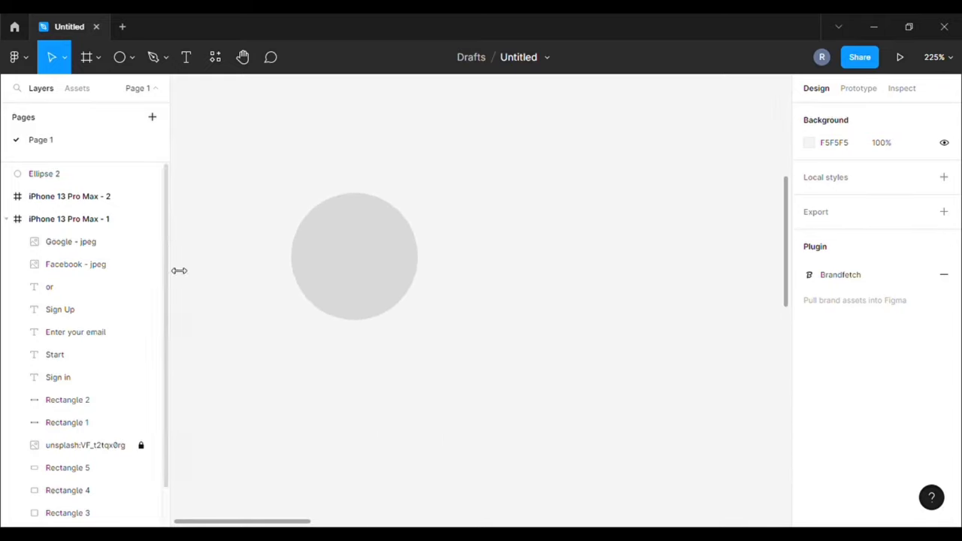
{"action": "scroll", "coordinate": [229, 272], "scroll_direction": "up", "scroll_amount": 1}
{"action": "left_click", "coordinate": [364, 271]}
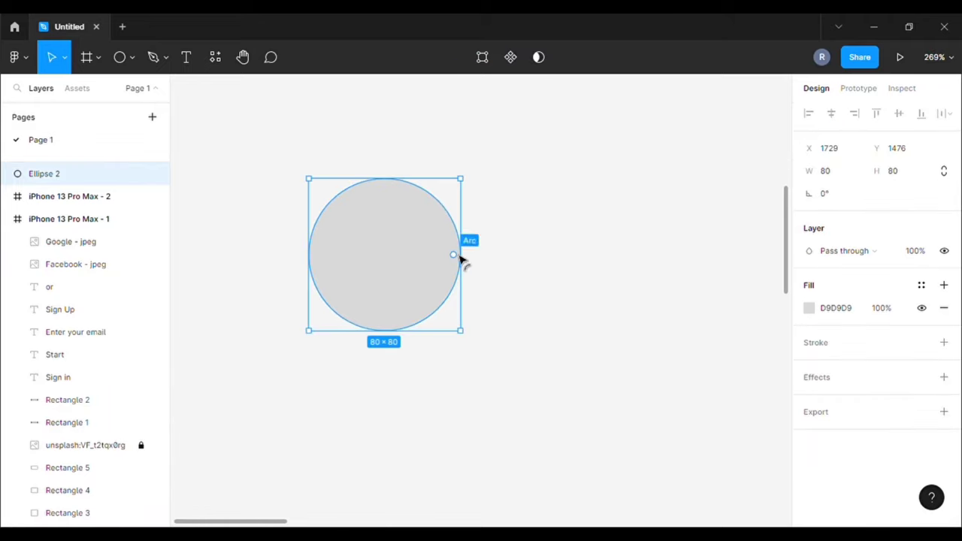
Hollow the circle into a full-sweep ring filled with an angular purple AD18F3 gradient
{"action": "mouse_move", "coordinate": [455, 255]}
{"action": "left_mouse_down"}
{"action": "mouse_move", "coordinate": [399, 253]}
{"action": "mouse_move", "coordinate": [436, 256]}
{"action": "mouse_move", "coordinate": [342, 263]}
{"action": "mouse_move", "coordinate": [341, 273]}
{"action": "left_mouse_up"}
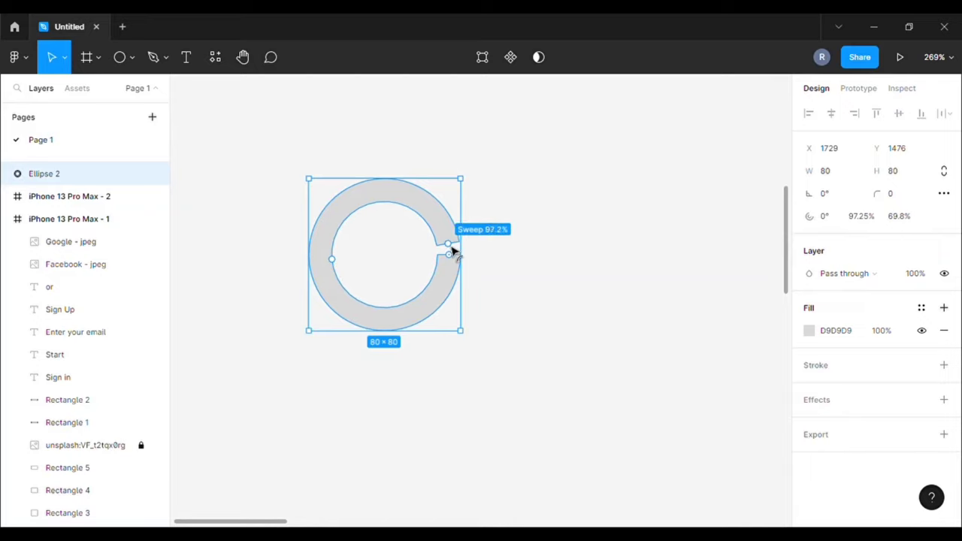
{"action": "left_click_drag", "start_coordinate": [453, 251], "coordinate": [454, 256]}
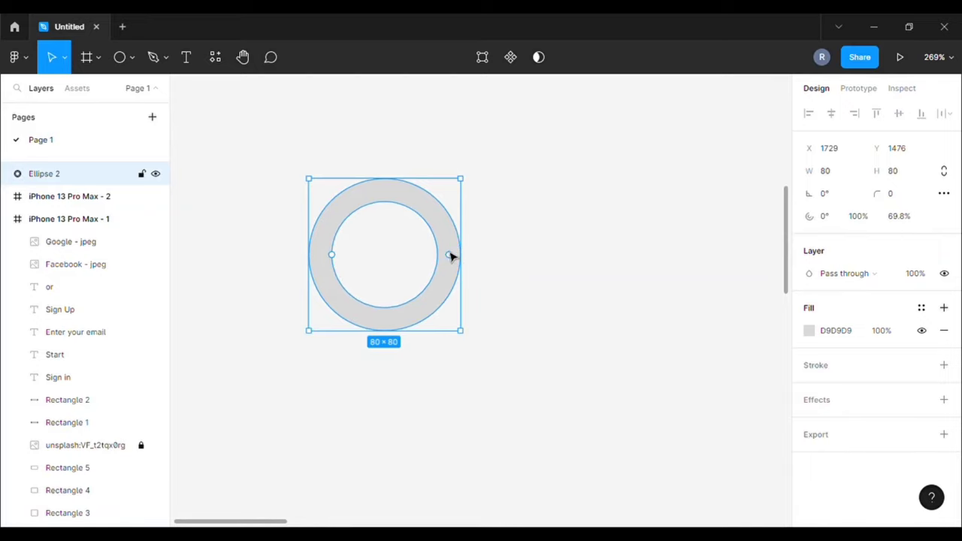
{"action": "left_click", "coordinate": [808, 330]}
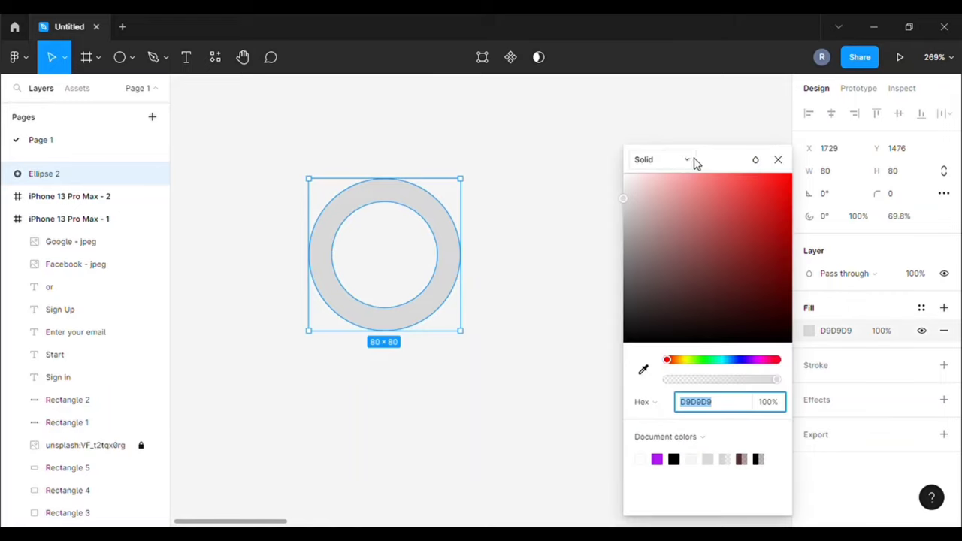
{"action": "left_click", "coordinate": [693, 160]}
{"action": "left_click", "coordinate": [667, 210]}
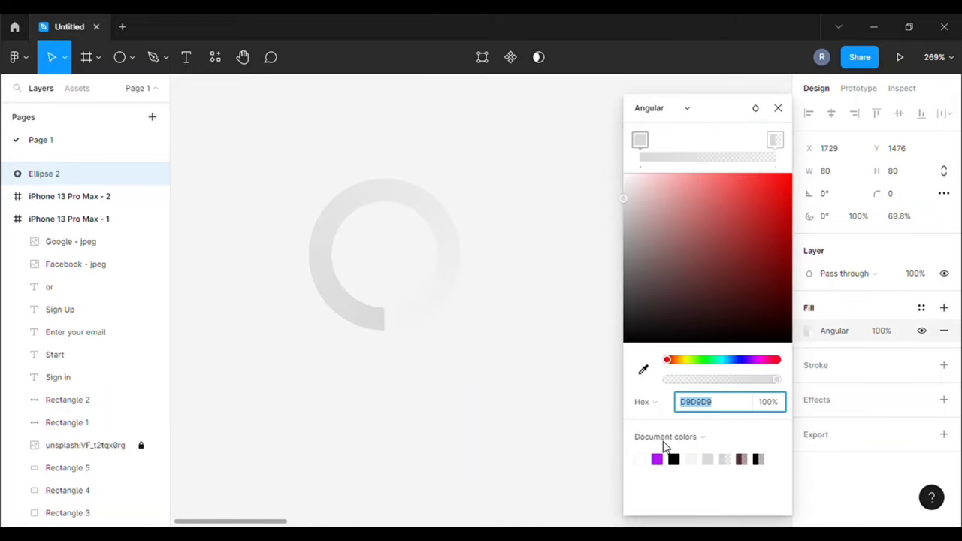
{"action": "left_click", "coordinate": [659, 460]}
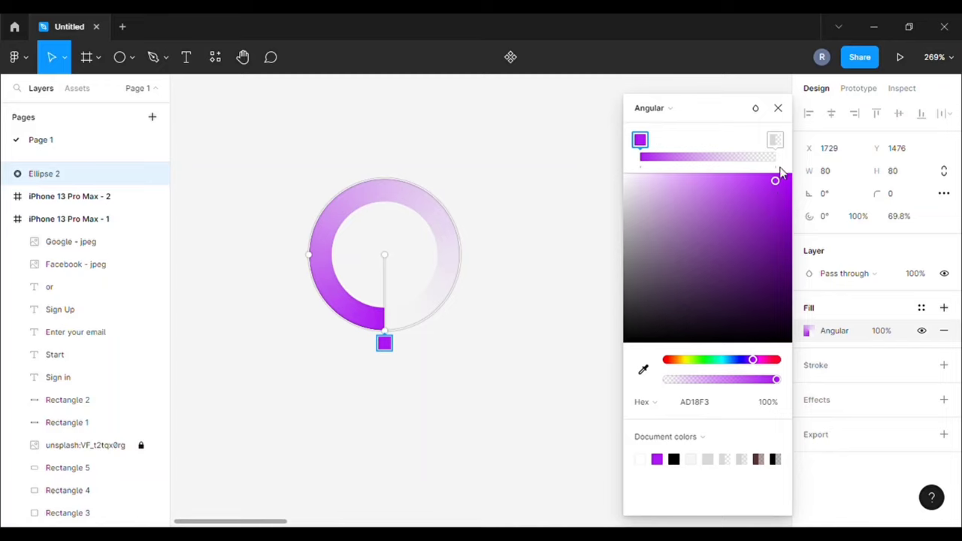
{"action": "left_click", "coordinate": [778, 108]}
{"action": "left_click", "coordinate": [119, 57]}
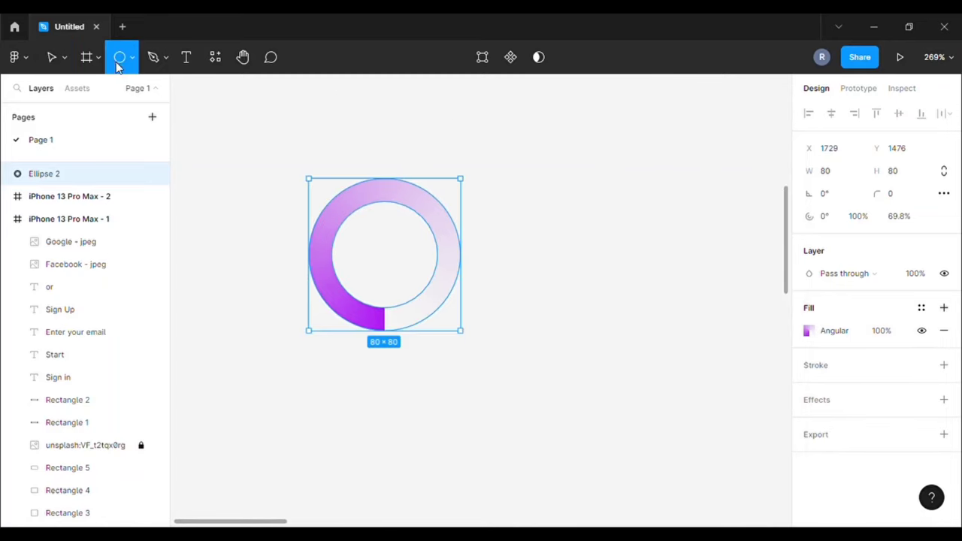
{"action": "scroll", "coordinate": [382, 315], "scroll_direction": "up", "scroll_amount": 1, "text": "ctrl"}
Draw a small circle on the ring's end and size it to 12 × 12 with locked proportions
{"action": "scroll", "coordinate": [391, 323], "scroll_direction": "up", "scroll_amount": 2, "text": "ctrl"}
{"action": "scroll", "coordinate": [407, 332], "scroll_direction": "up", "scroll_amount": 2, "text": "ctrl"}
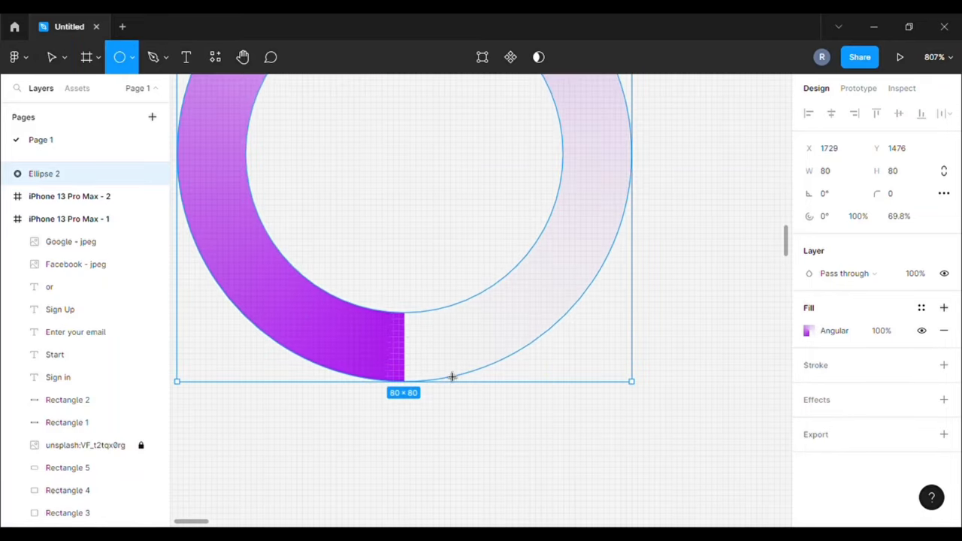
{"action": "left_click_drag", "start_coordinate": [398, 319], "coordinate": [461, 387]}
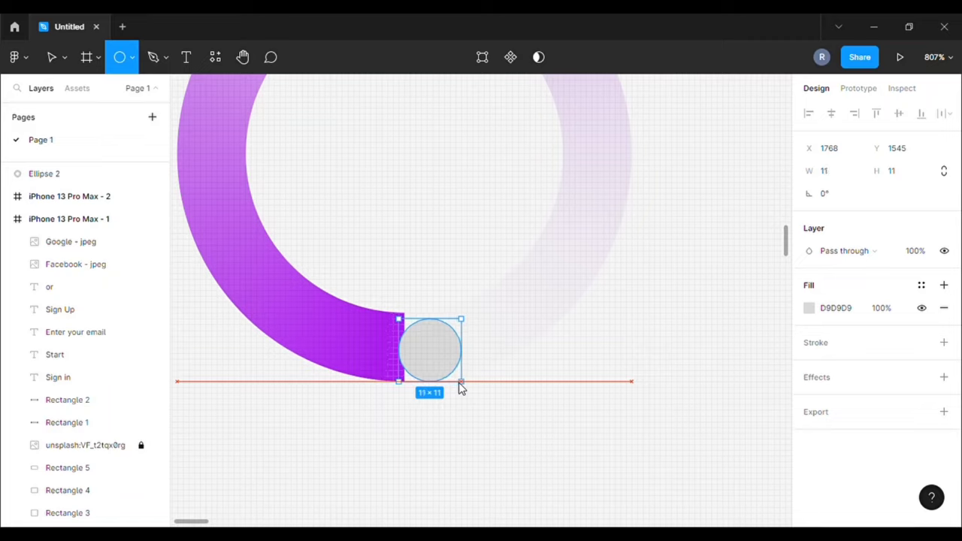
{"action": "left_click_drag", "start_coordinate": [438, 350], "coordinate": [404, 342]}
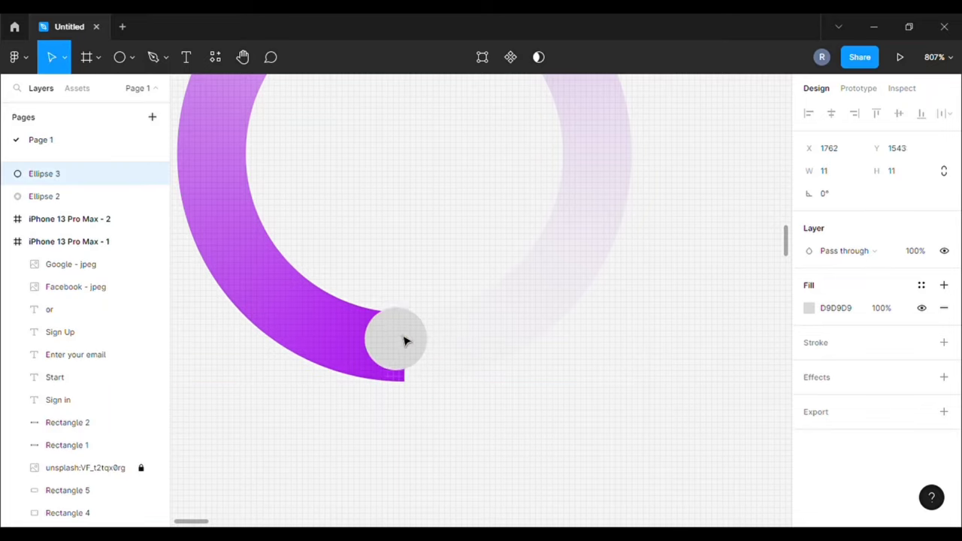
{"action": "left_click", "coordinate": [948, 176]}
{"action": "left_click", "coordinate": [845, 179]}
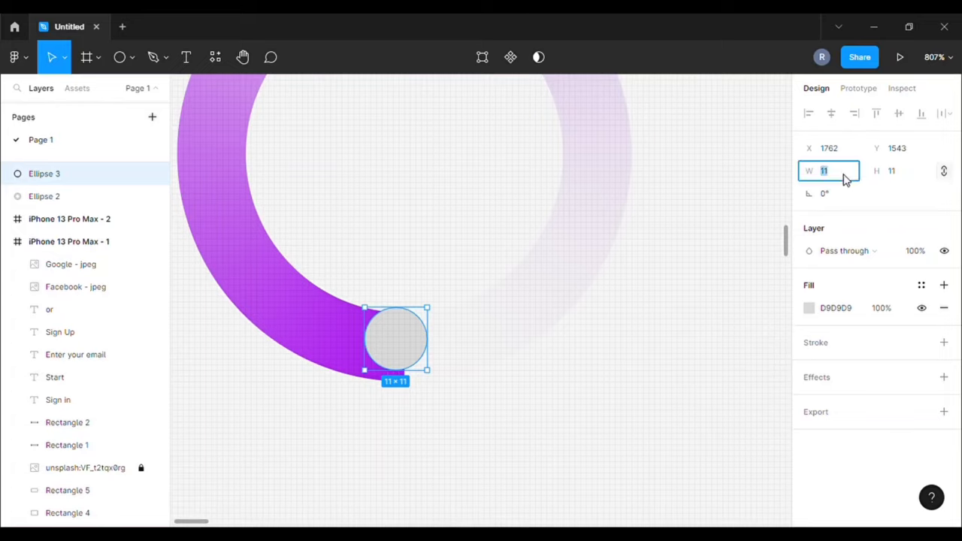
{"action": "type", "text": "12"}
{"action": "left_click", "coordinate": [684, 222]}
Fill the small cap circle with the document purple AD18F3
{"action": "left_click", "coordinate": [415, 342]}
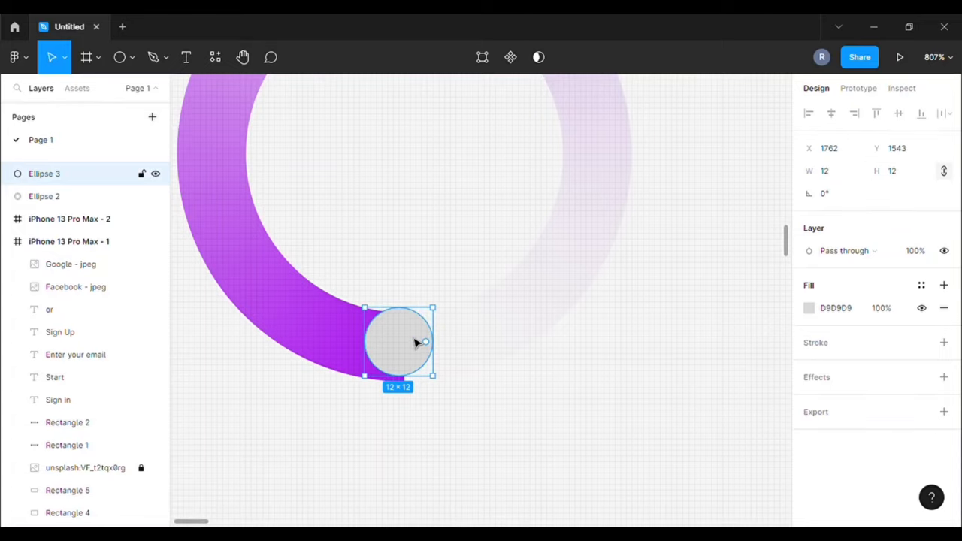
{"action": "left_click", "coordinate": [618, 394]}
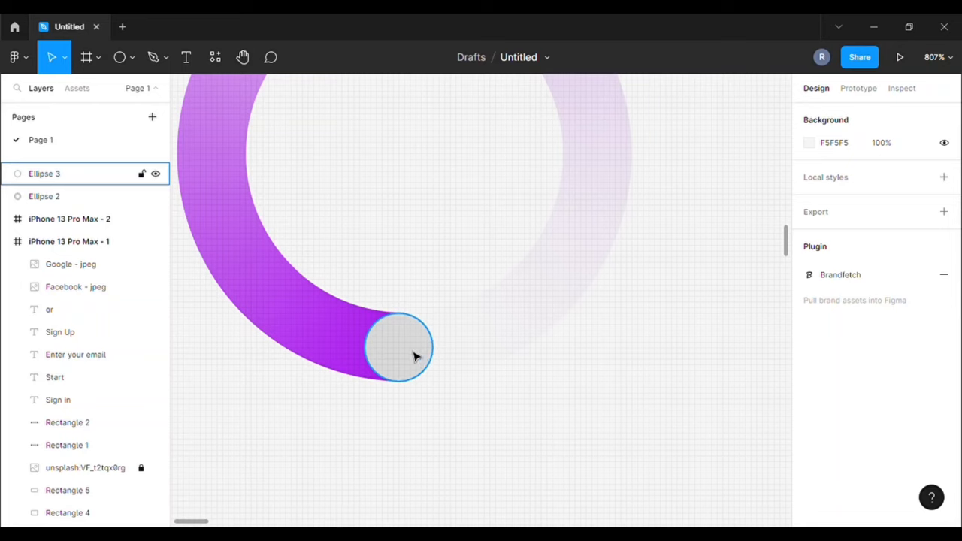
{"action": "left_click", "coordinate": [415, 355]}
{"action": "left_click", "coordinate": [808, 309]}
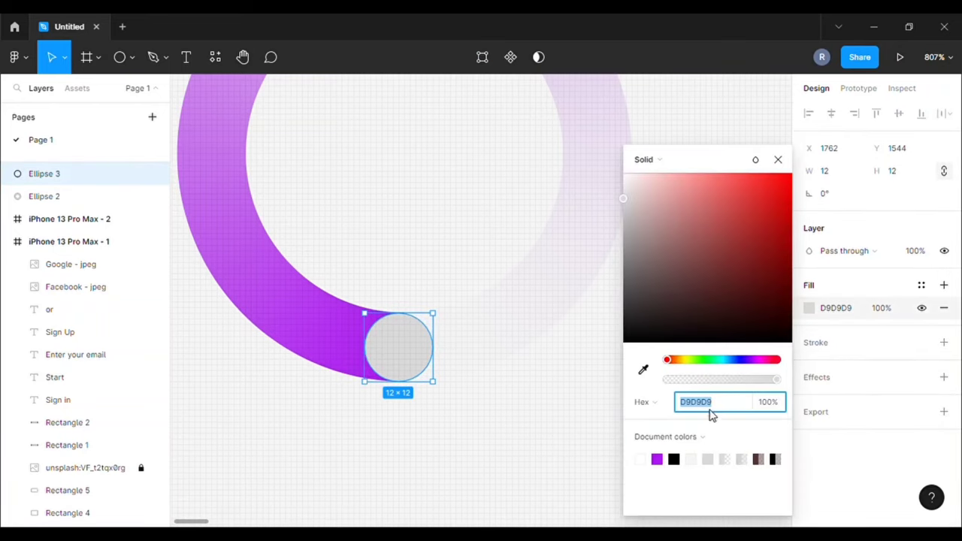
{"action": "left_click", "coordinate": [657, 459]}
{"action": "left_click", "coordinate": [779, 161]}
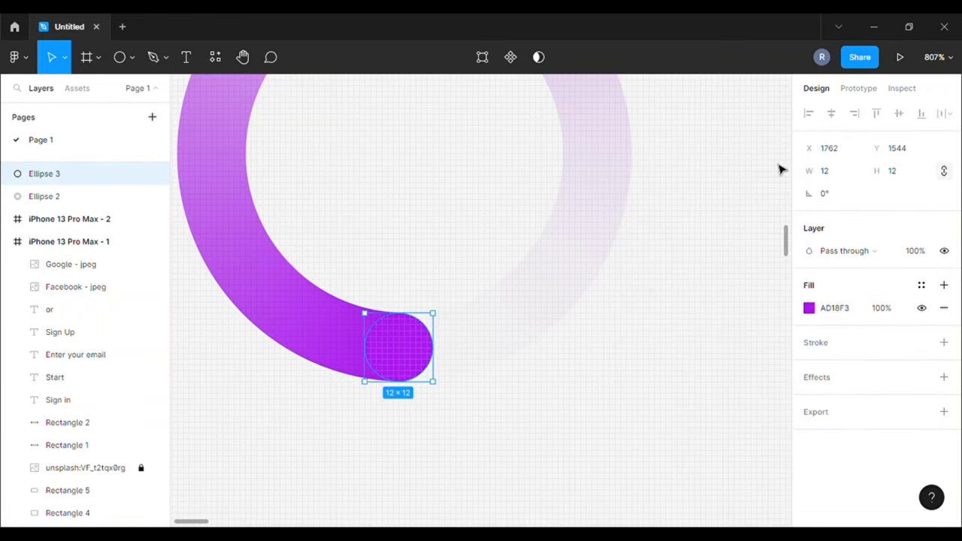
{"action": "left_click", "coordinate": [743, 180]}
{"action": "scroll", "coordinate": [741, 180], "scroll_direction": "down", "scroll_amount": 5}
{"action": "scroll", "coordinate": [741, 180], "scroll_direction": "down", "scroll_amount": 2}
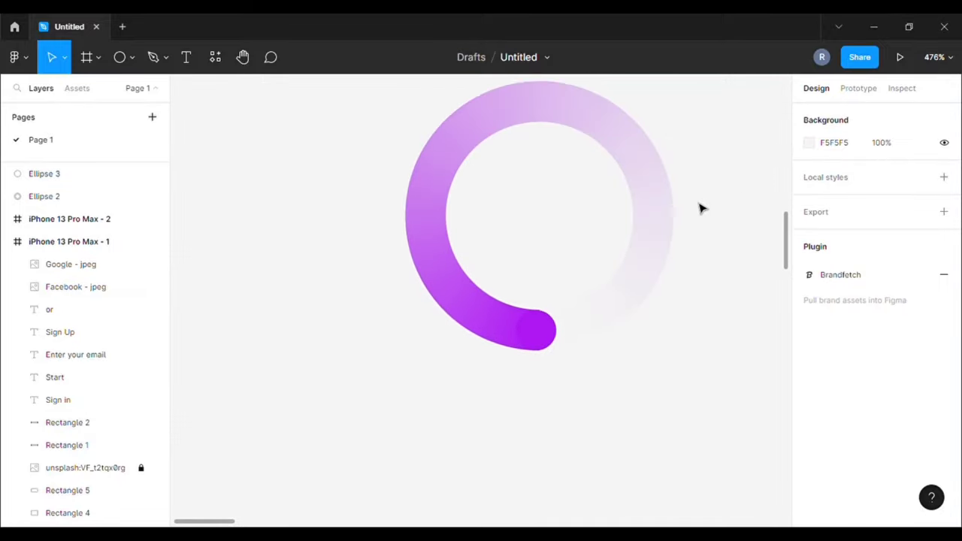
{"action": "scroll", "coordinate": [676, 199], "scroll_direction": "up", "scroll_amount": 2}
Group the ring and cap circle and name the group 'Spiral'
{"action": "mouse_move", "coordinate": [410, 153]}
{"action": "left_mouse_down"}
{"action": "mouse_move", "coordinate": [624, 318]}
{"action": "mouse_move", "coordinate": [716, 466]}
{"action": "left_mouse_up"}
{"action": "key", "text": "ctrl+g"}
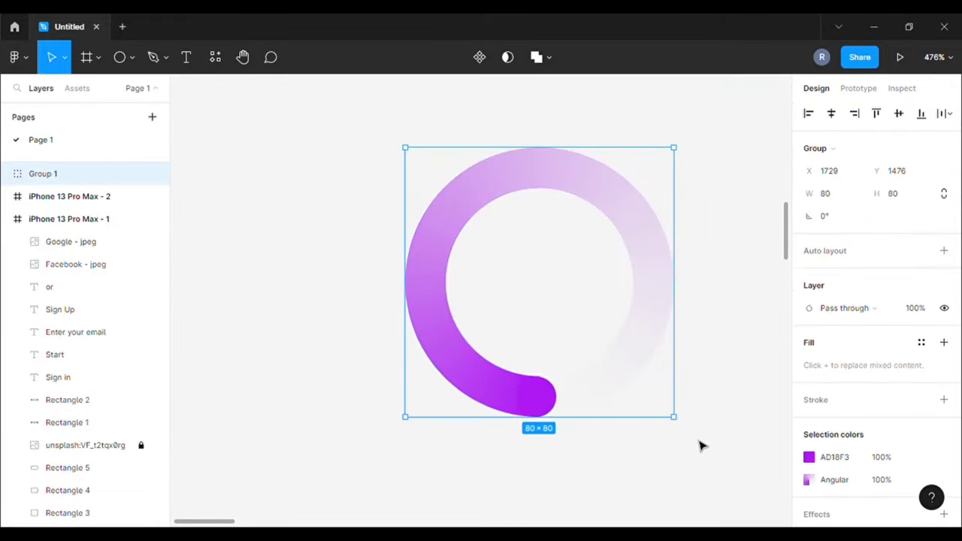
{"action": "double_click", "coordinate": [48, 177]}
{"action": "type", "text": "Spiral"}
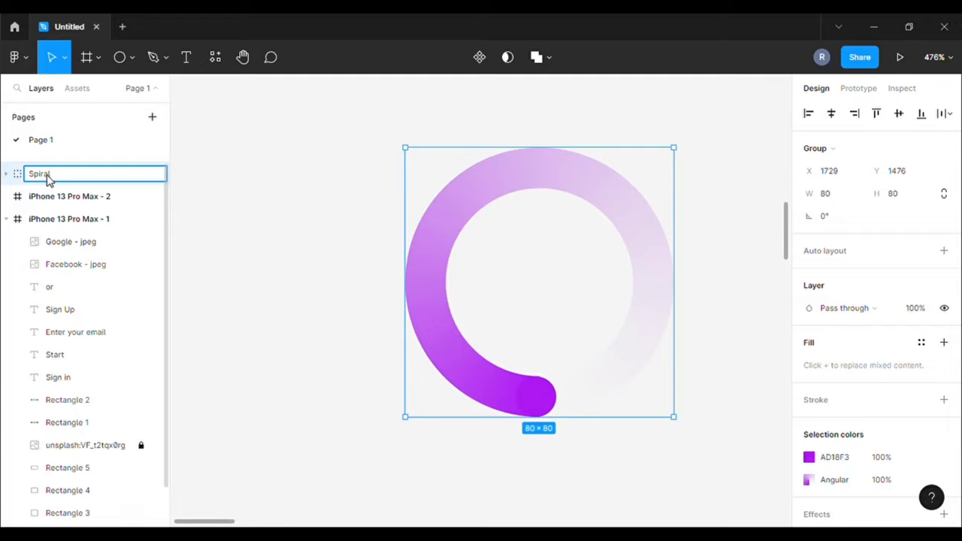
{"action": "left_click", "coordinate": [313, 166]}
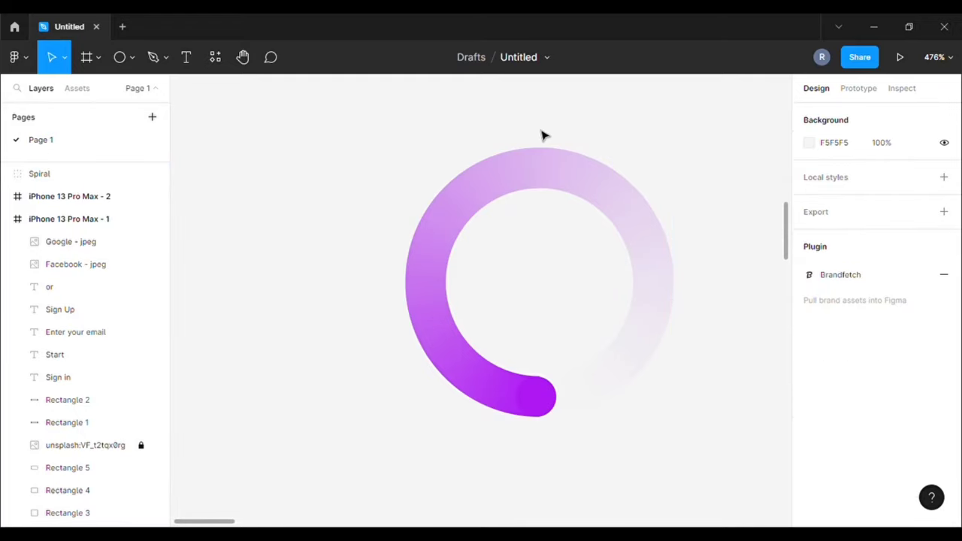
Move the Spiral group up and to the left on the canvas
{"action": "left_click_drag", "start_coordinate": [594, 199], "coordinate": [523, 178]}
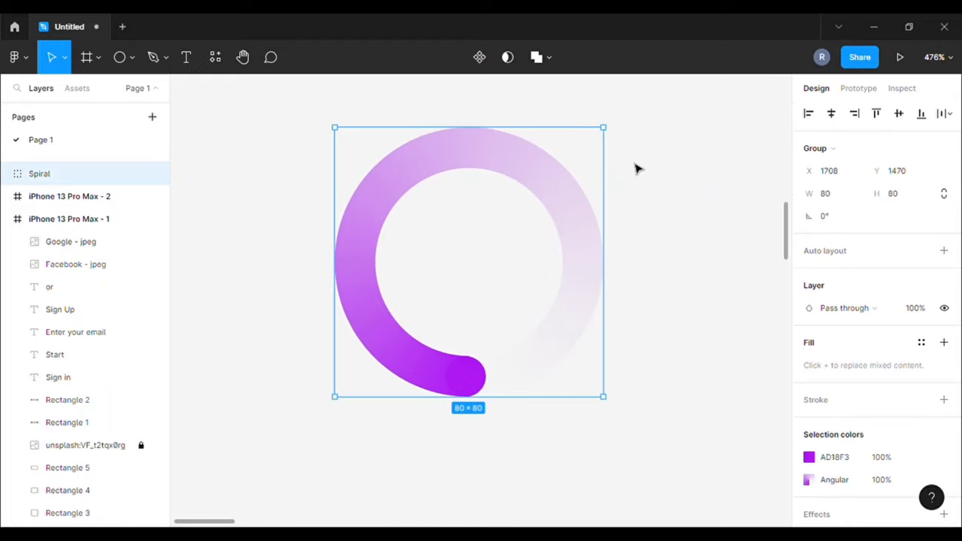
{"action": "left_click", "coordinate": [637, 165]}
{"action": "scroll", "coordinate": [636, 164], "scroll_direction": "down", "scroll_amount": 1, "text": "ctrl"}
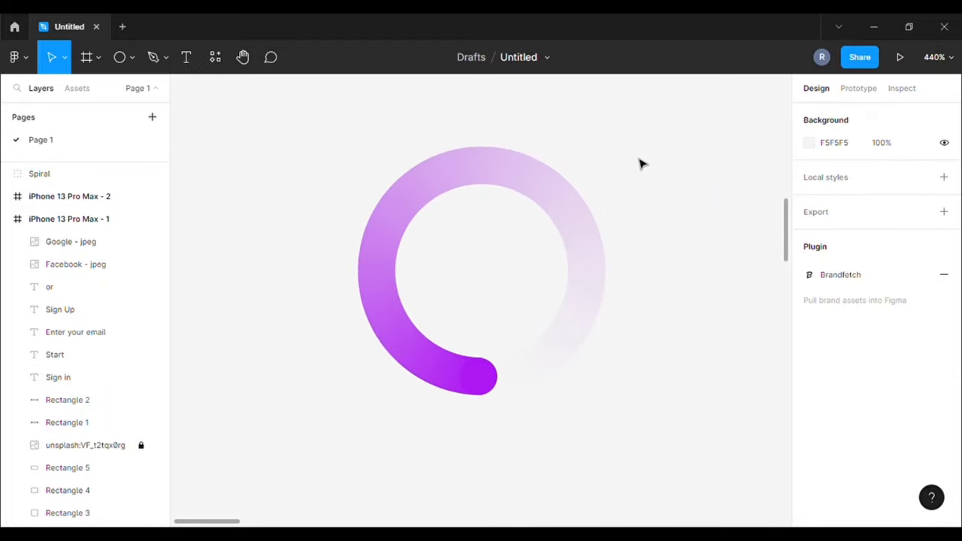
{"action": "scroll", "coordinate": [641, 163], "scroll_direction": "up", "scroll_amount": 1}
{"action": "left_click", "coordinate": [95, 60]}
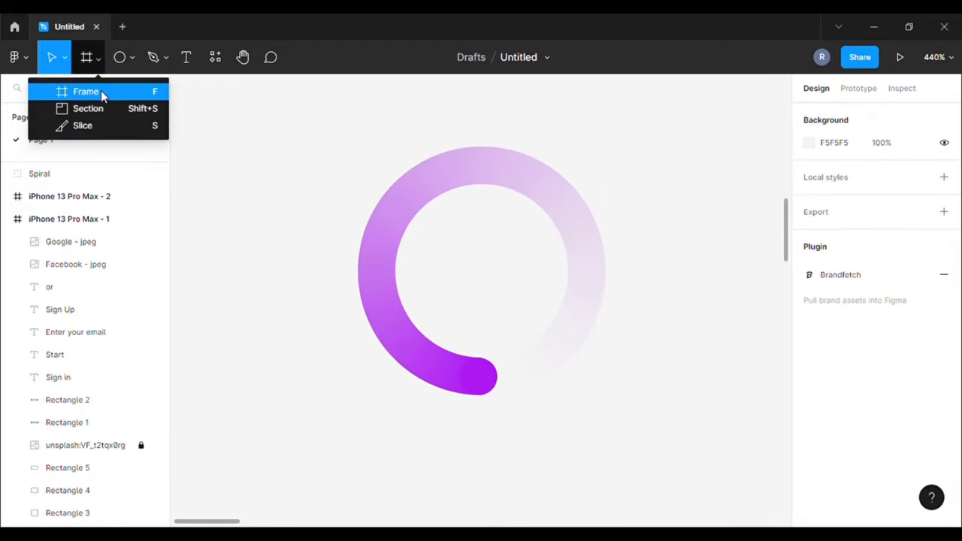
Draw a white 112 × 100 Frame 1 around the Spiral loader and select it
{"action": "left_click", "coordinate": [100, 90]}
{"action": "mouse_move", "coordinate": [308, 121]}
{"action": "left_mouse_down"}
{"action": "mouse_move", "coordinate": [671, 437]}
{"action": "mouse_move", "coordinate": [656, 438]}
{"action": "left_mouse_up"}
{"action": "left_click_drag", "start_coordinate": [633, 388], "coordinate": [630, 386]}
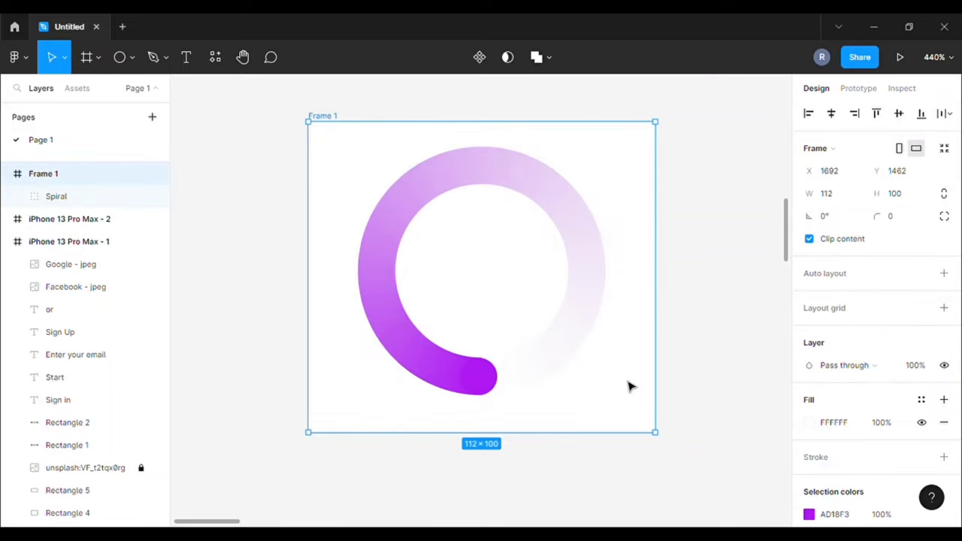
{"action": "left_click", "coordinate": [630, 386]}
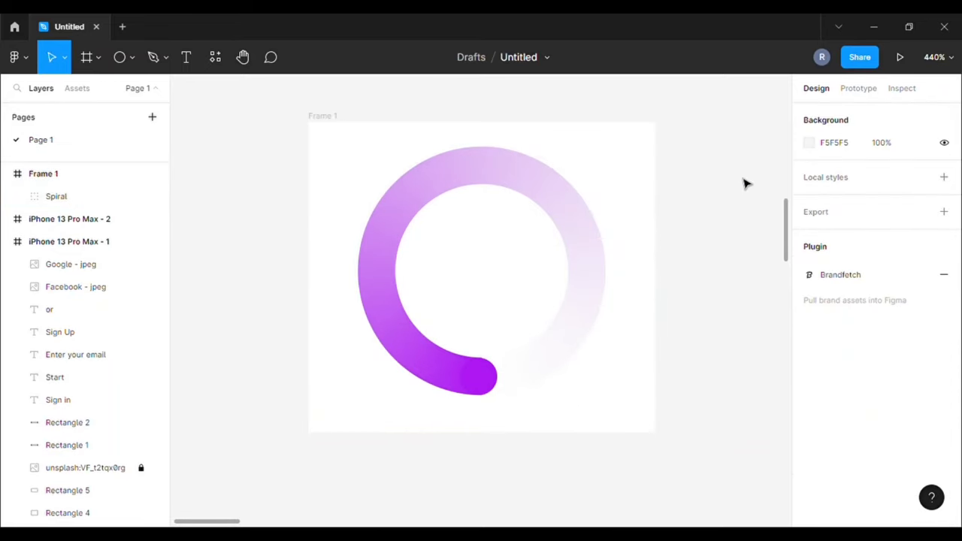
{"action": "scroll", "coordinate": [733, 185], "scroll_direction": "down", "scroll_amount": 2}
{"action": "scroll", "coordinate": [718, 188], "scroll_direction": "down", "scroll_amount": 2}
{"action": "scroll", "coordinate": [696, 195], "scroll_direction": "down", "scroll_amount": 2}
{"action": "scroll", "coordinate": [669, 188], "scroll_direction": "up", "scroll_amount": 2}
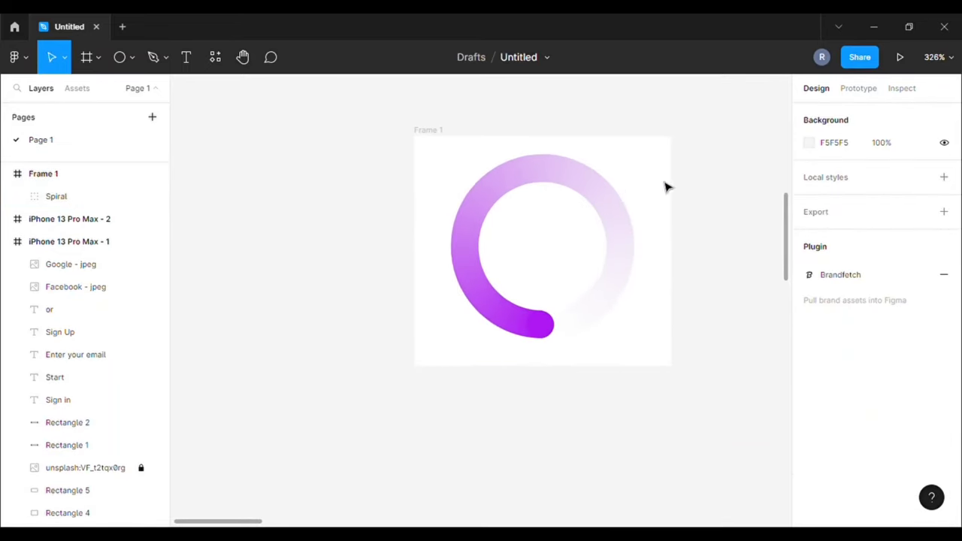
{"action": "left_click", "coordinate": [440, 143]}
Make Frame 1 a component, move it, and add Variant2, Variant3 and Variant4 below
{"action": "left_click", "coordinate": [479, 61]}
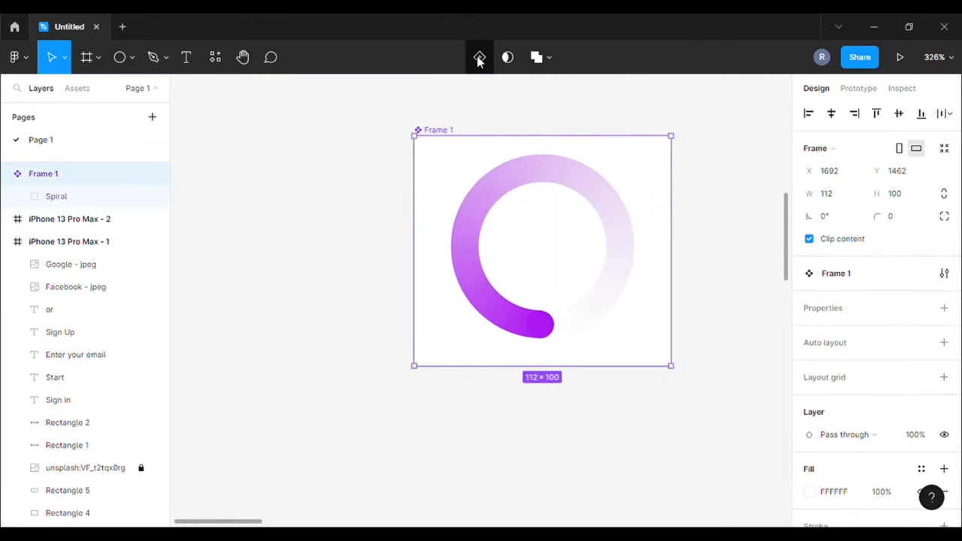
{"action": "scroll", "coordinate": [661, 128], "scroll_direction": "down", "scroll_amount": 2}
{"action": "left_click_drag", "start_coordinate": [599, 223], "coordinate": [471, 210]}
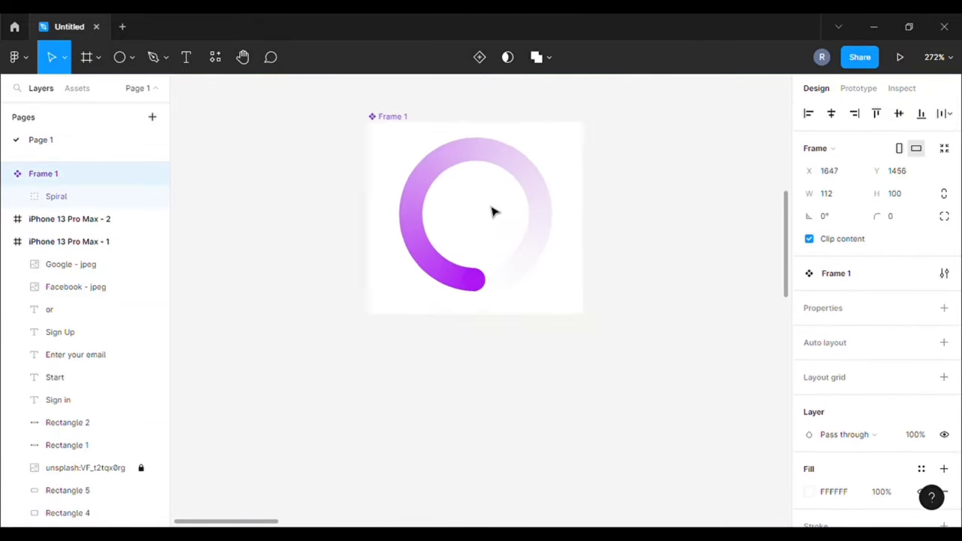
{"action": "left_click", "coordinate": [479, 58]}
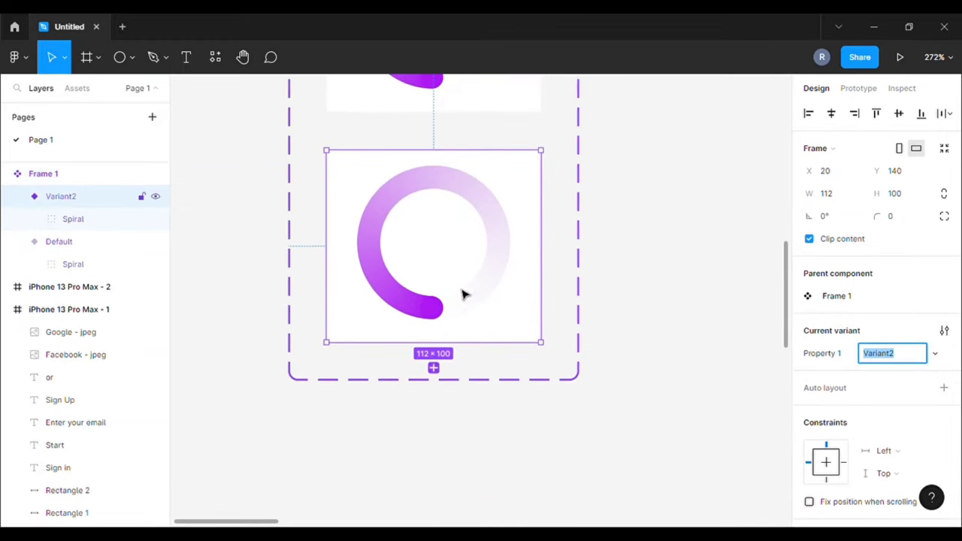
{"action": "left_click", "coordinate": [434, 368]}
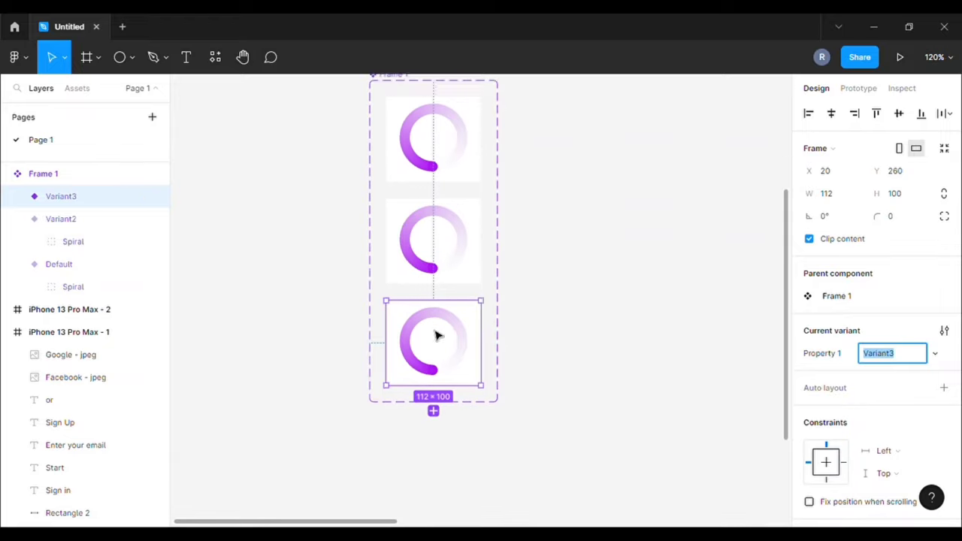
{"action": "left_click", "coordinate": [434, 363]}
{"action": "scroll", "coordinate": [549, 252], "scroll_direction": "up", "scroll_amount": 2}
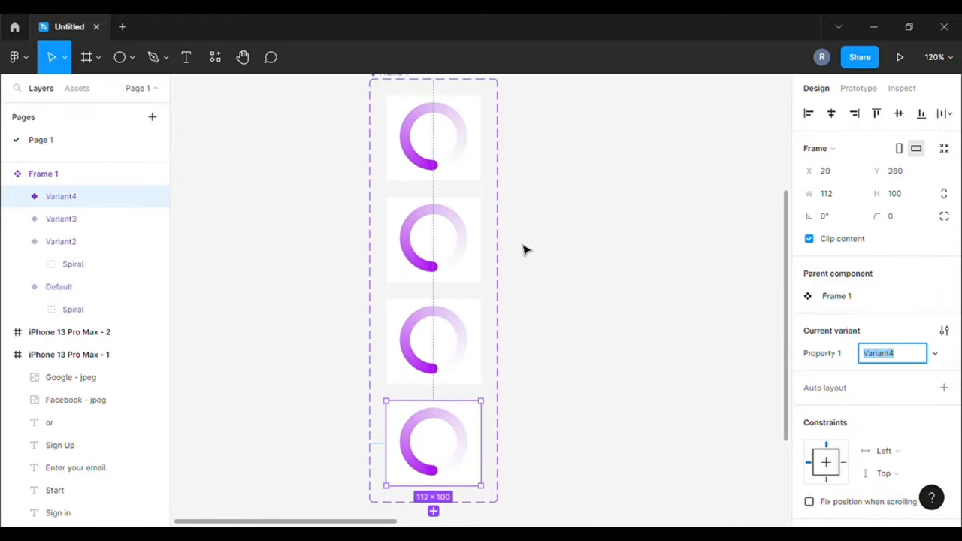
{"action": "left_click", "coordinate": [461, 257]}
Rotate the Spiral in Variant2, Variant3 and Variant4 to 90°, 180° and 270°
{"action": "left_click", "coordinate": [444, 237]}
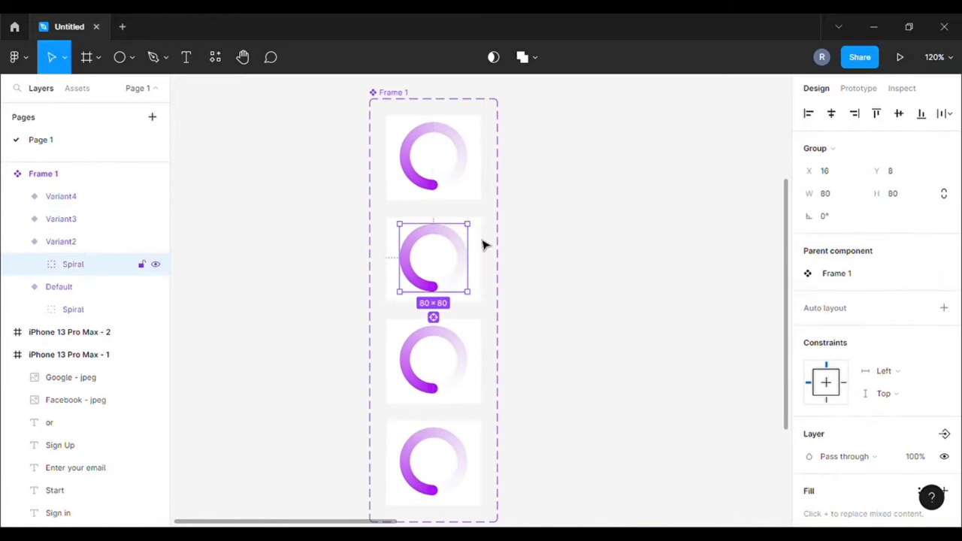
{"action": "left_click", "coordinate": [825, 225]}
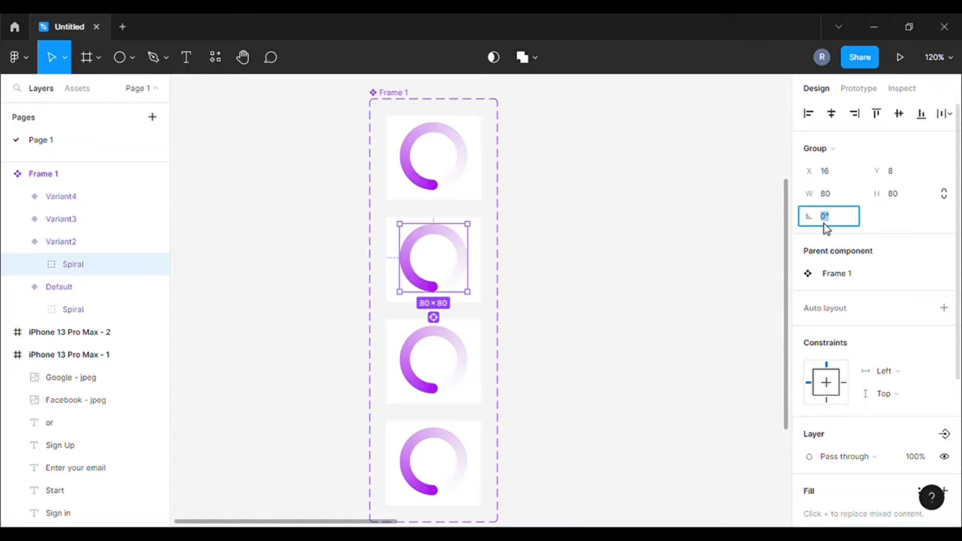
{"action": "type", "text": "90"}
{"action": "left_click", "coordinate": [647, 308]}
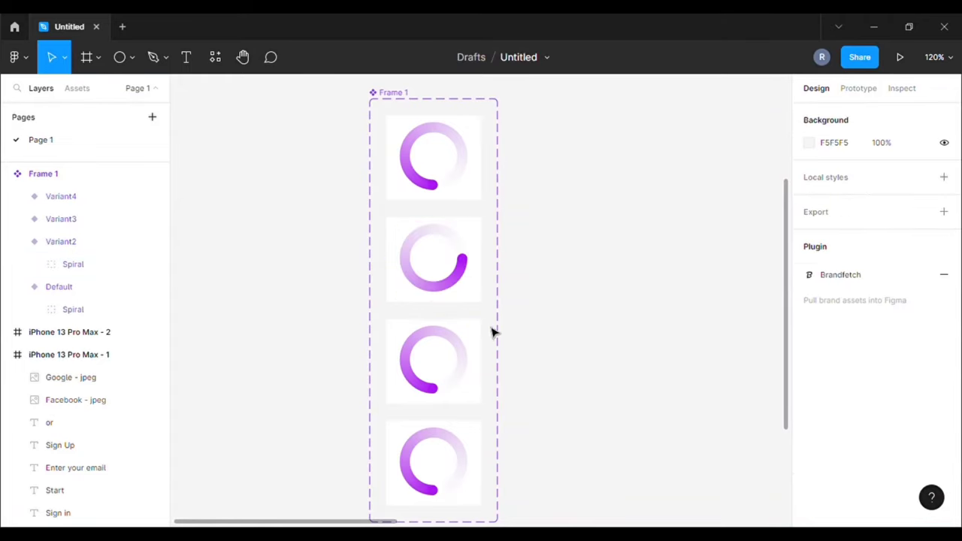
{"action": "double_click", "coordinate": [447, 342]}
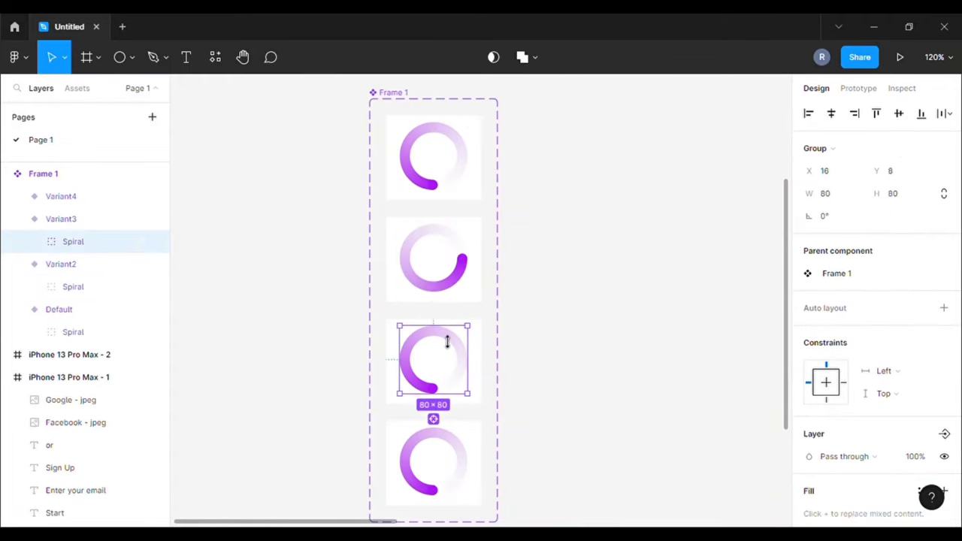
{"action": "left_click", "coordinate": [827, 218]}
{"action": "type", "text": "80"}
{"action": "left_click", "coordinate": [704, 238]}
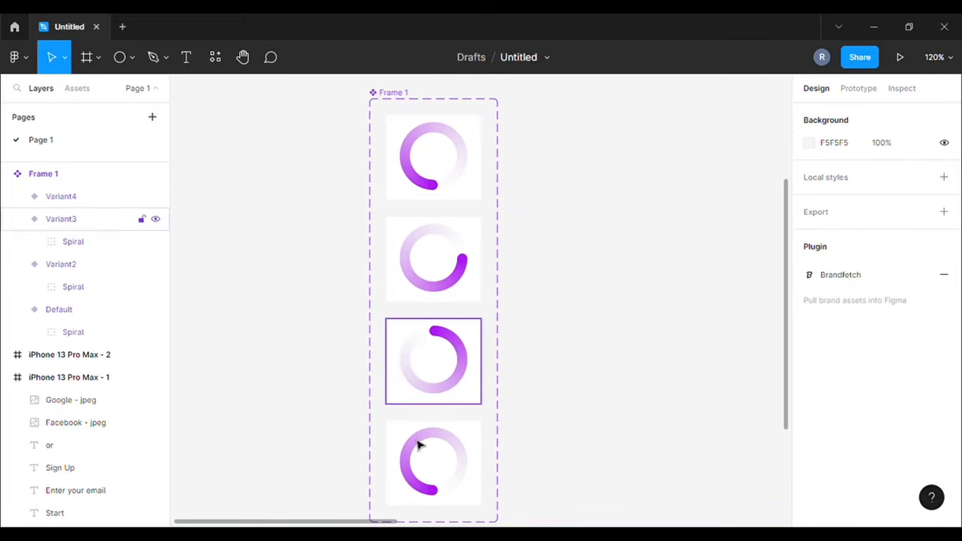
{"action": "double_click", "coordinate": [448, 438]}
{"action": "left_click", "coordinate": [835, 219]}
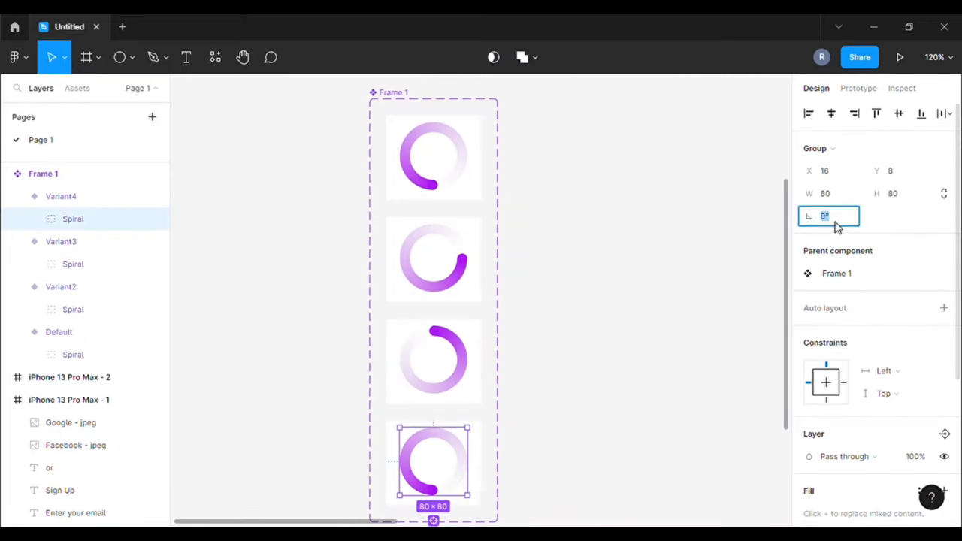
{"action": "type", "text": "270"}
{"action": "left_click", "coordinate": [588, 250]}
{"action": "scroll", "coordinate": [599, 234], "scroll_direction": "down", "scroll_amount": 1}
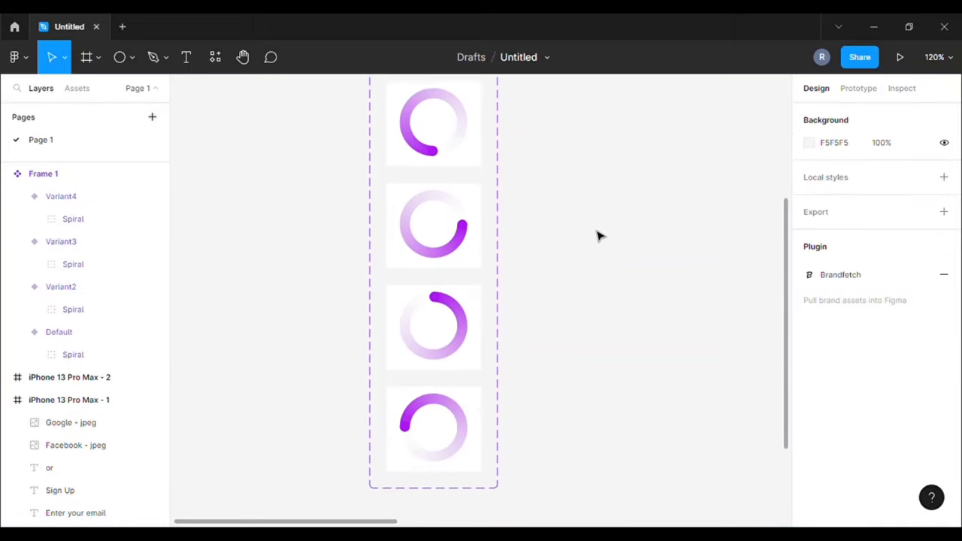
Link Default to Variant2 with After delay 1 ms, Linear easing and Smart animate
{"action": "left_click", "coordinate": [855, 90]}
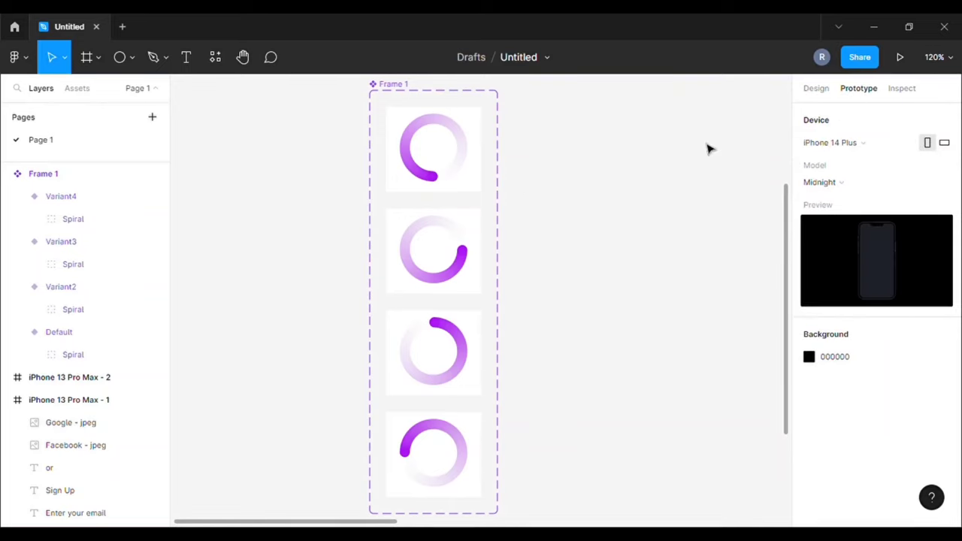
{"action": "left_click_drag", "start_coordinate": [433, 192], "coordinate": [434, 217]}
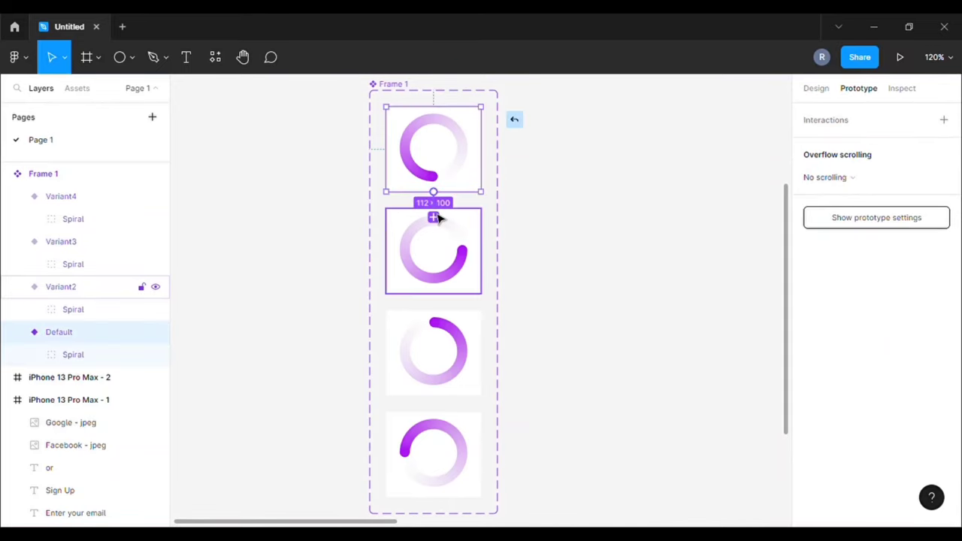
{"action": "left_click", "coordinate": [754, 182]}
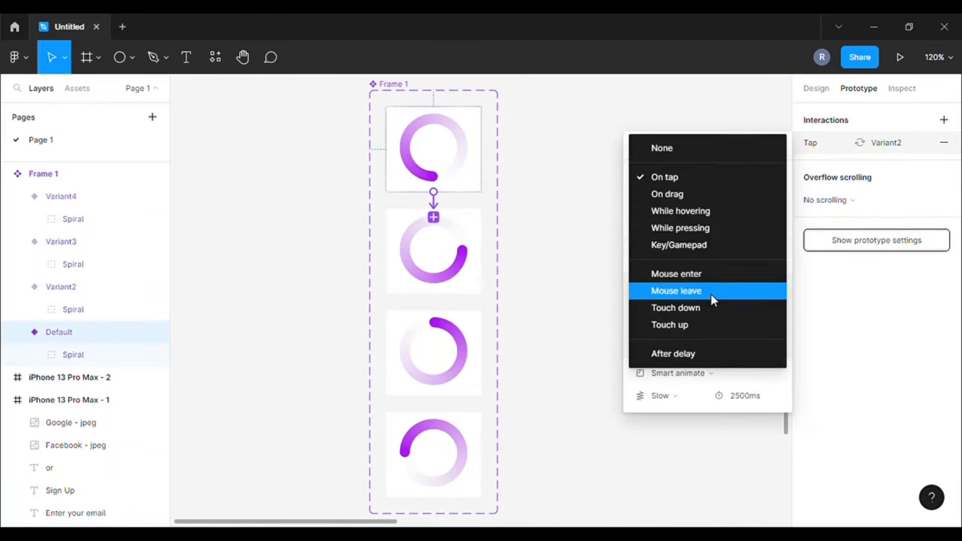
{"action": "left_click", "coordinate": [668, 355]}
{"action": "left_click", "coordinate": [738, 181]}
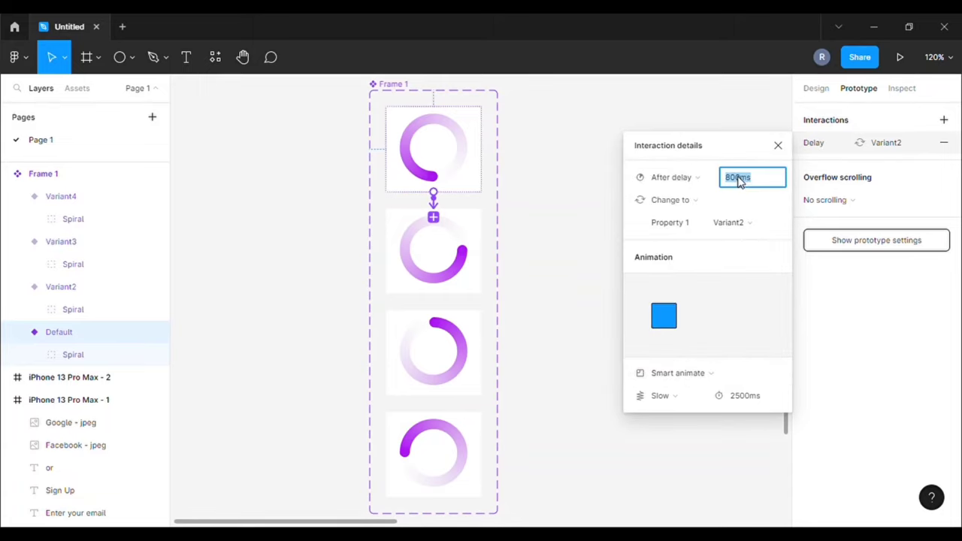
{"action": "type", "text": "1"}
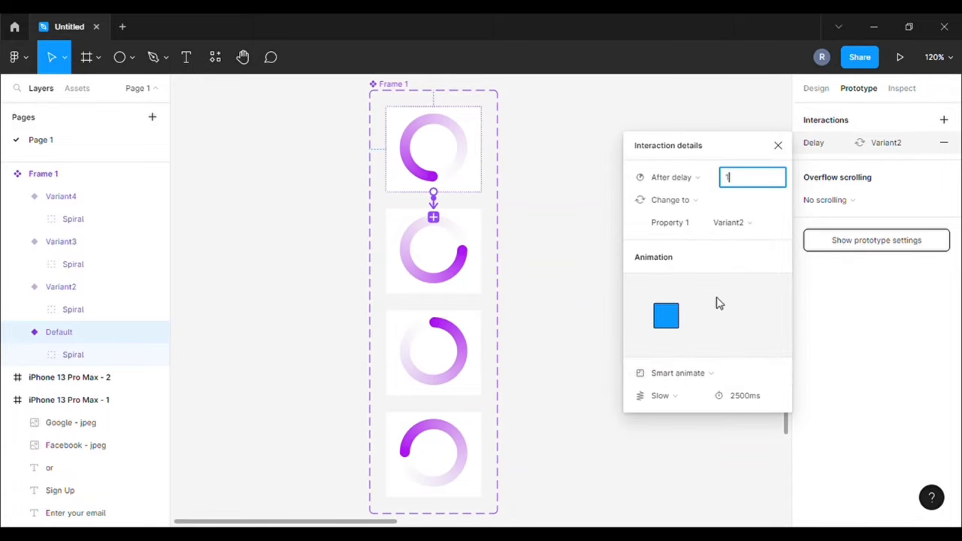
{"action": "left_click", "coordinate": [690, 397]}
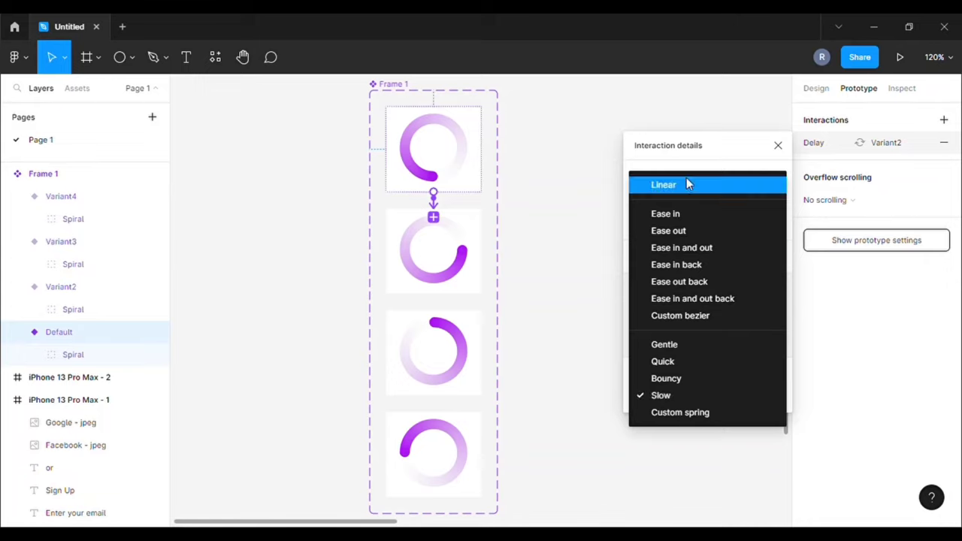
{"action": "left_click", "coordinate": [684, 184]}
{"action": "left_click", "coordinate": [714, 373]}
{"action": "left_click", "coordinate": [680, 373]}
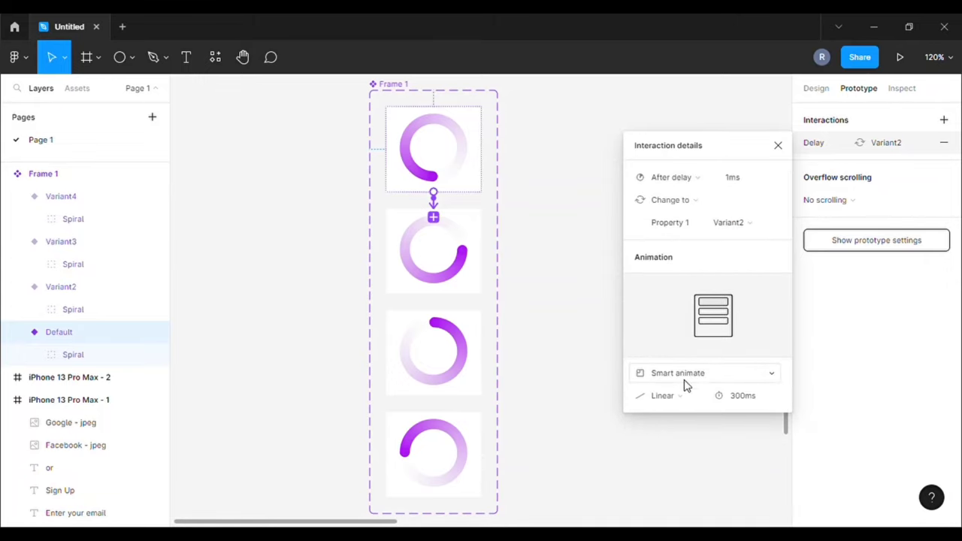
{"action": "scroll", "coordinate": [586, 227], "scroll_direction": "down", "scroll_amount": 2}
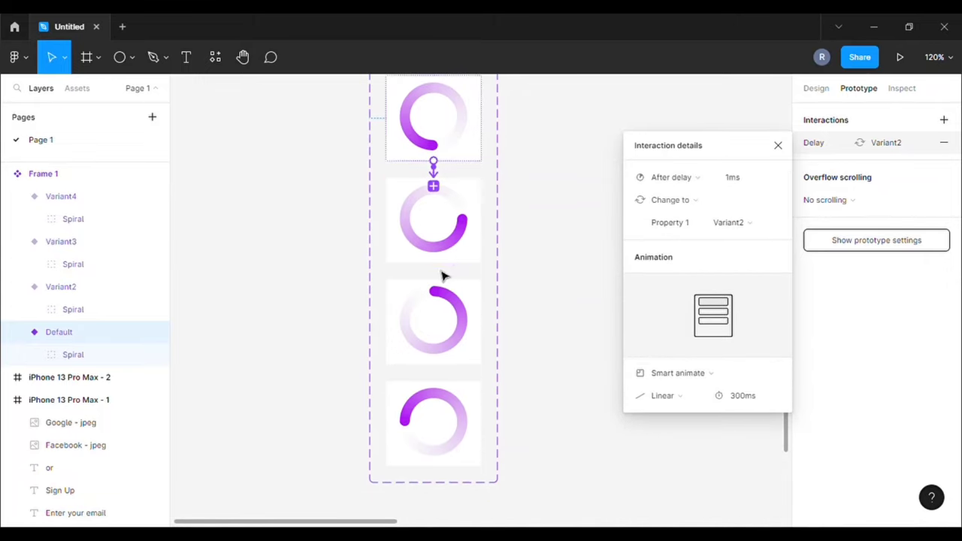
Link Variant2 to Variant3 and Variant3 to Variant4, each after a 1 ms delay
{"action": "left_click", "coordinate": [471, 243]}
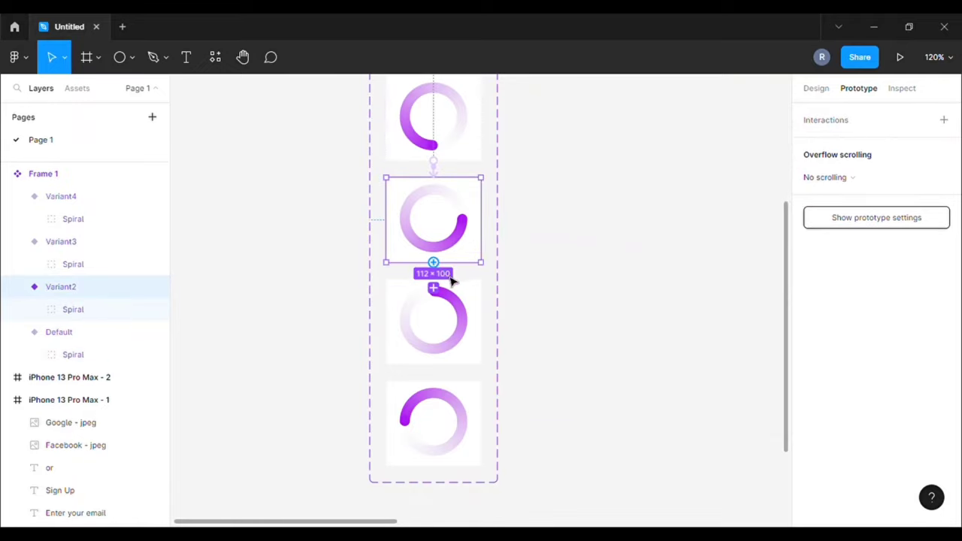
{"action": "left_click_drag", "start_coordinate": [452, 280], "coordinate": [455, 288]}
{"action": "left_click", "coordinate": [713, 180]}
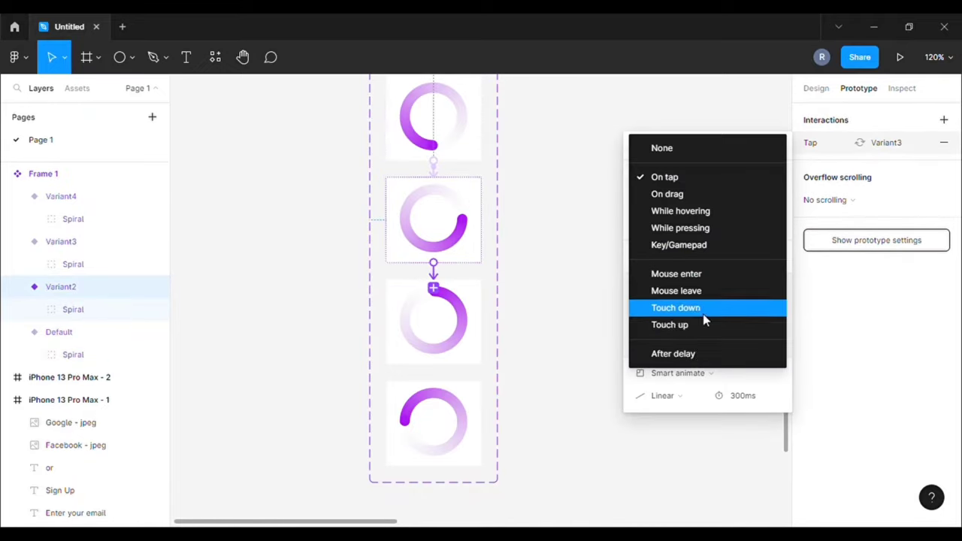
{"action": "left_click", "coordinate": [692, 352]}
{"action": "left_click", "coordinate": [735, 184]}
{"action": "type", "text": "1"}
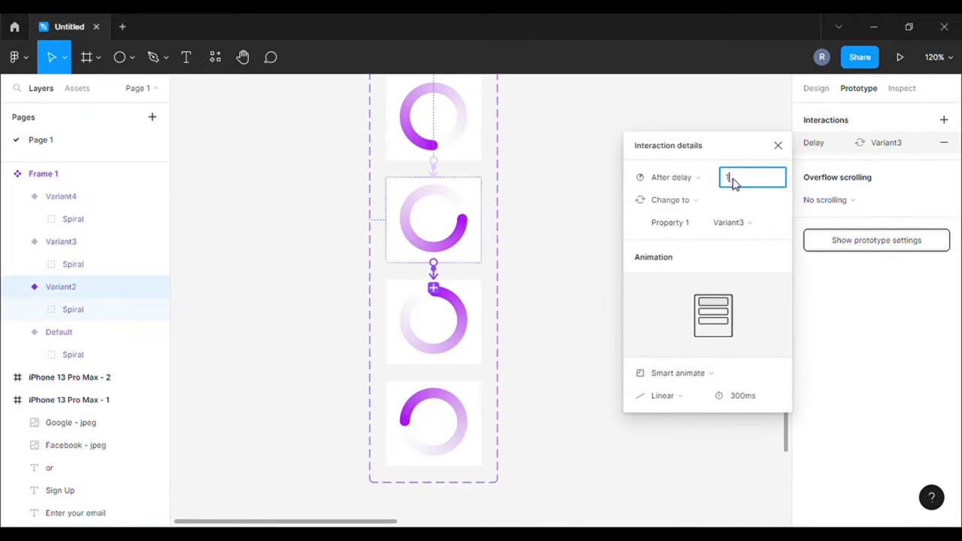
{"action": "left_click", "coordinate": [580, 348]}
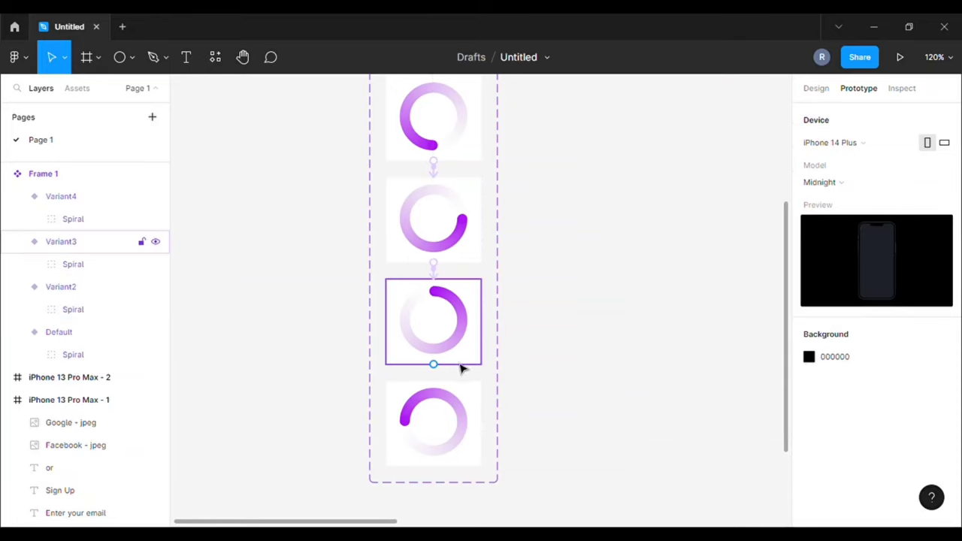
{"action": "left_click_drag", "start_coordinate": [433, 364], "coordinate": [456, 393]}
{"action": "left_click", "coordinate": [712, 180]}
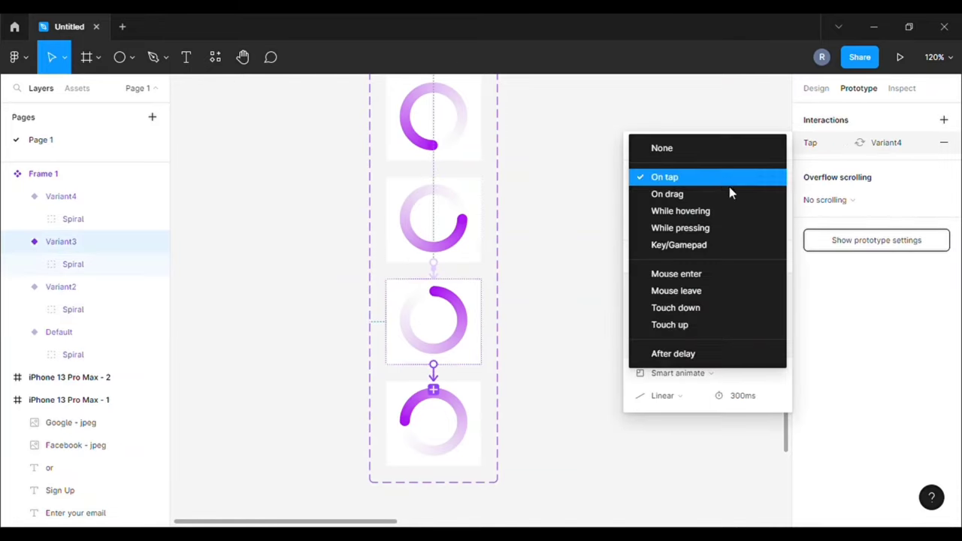
{"action": "left_click", "coordinate": [694, 353]}
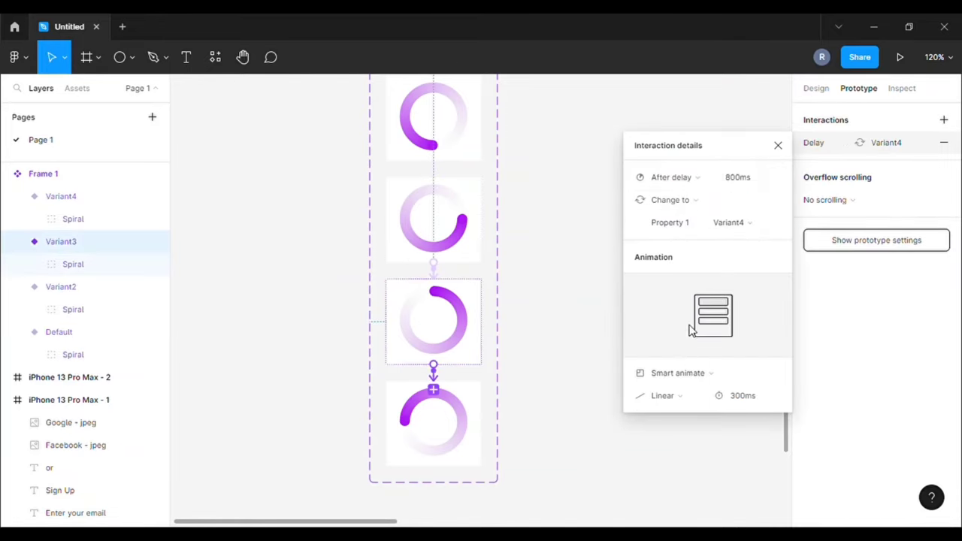
{"action": "left_click", "coordinate": [740, 185]}
{"action": "type", "text": "1"}
{"action": "left_click", "coordinate": [578, 351]}
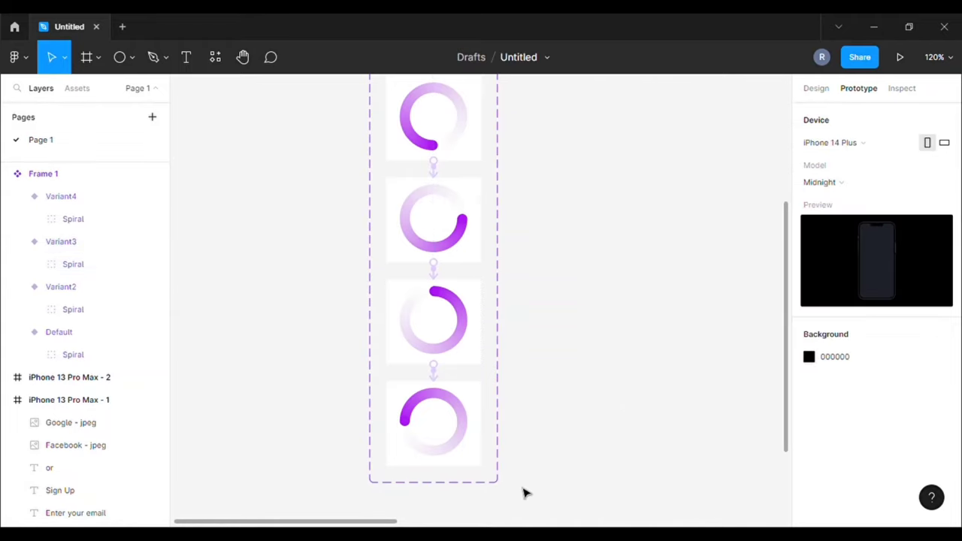
Loop Variant4 back to Default after a 1 ms delay and shift Frame 1 left
{"action": "left_click_drag", "start_coordinate": [483, 425], "coordinate": [443, 159]}
{"action": "left_click", "coordinate": [763, 178]}
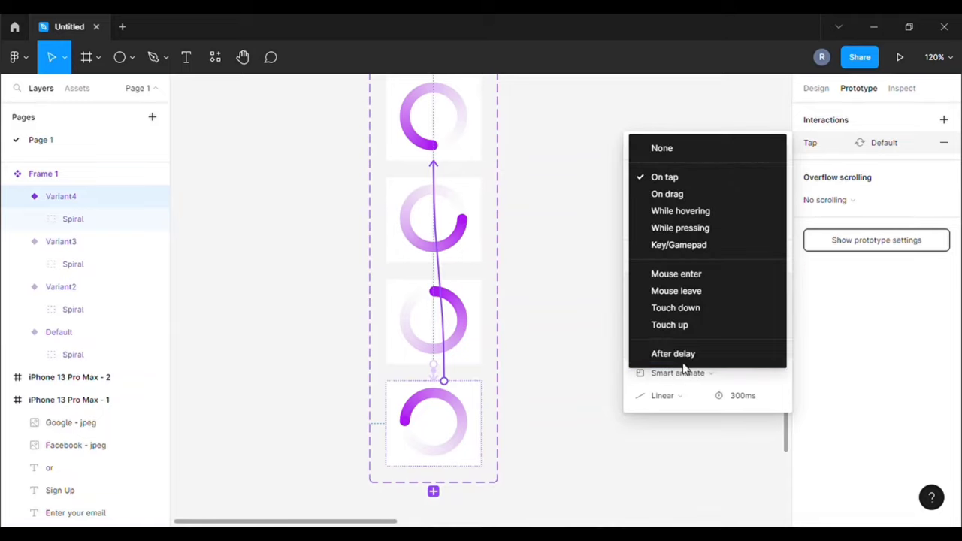
{"action": "left_click", "coordinate": [684, 359]}
{"action": "left_click", "coordinate": [735, 178]}
{"action": "type", "text": "1"}
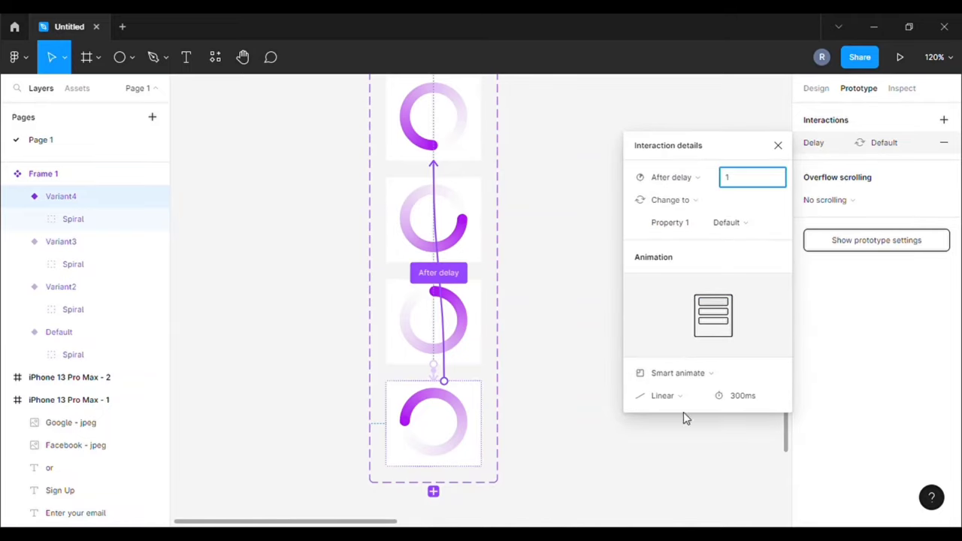
{"action": "left_click", "coordinate": [574, 259]}
{"action": "scroll", "coordinate": [609, 206], "scroll_direction": "down", "scroll_amount": 3}
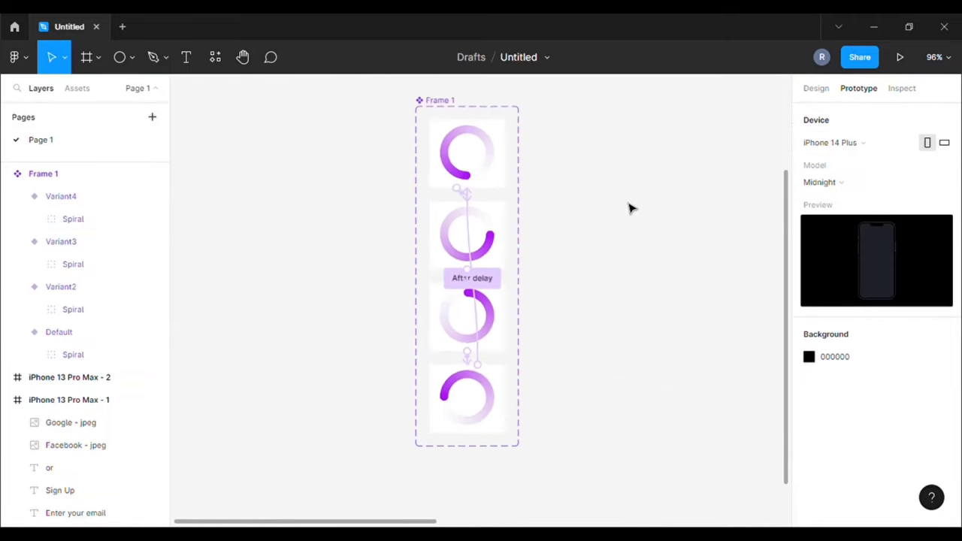
{"action": "left_click_drag", "start_coordinate": [451, 124], "coordinate": [351, 131]}
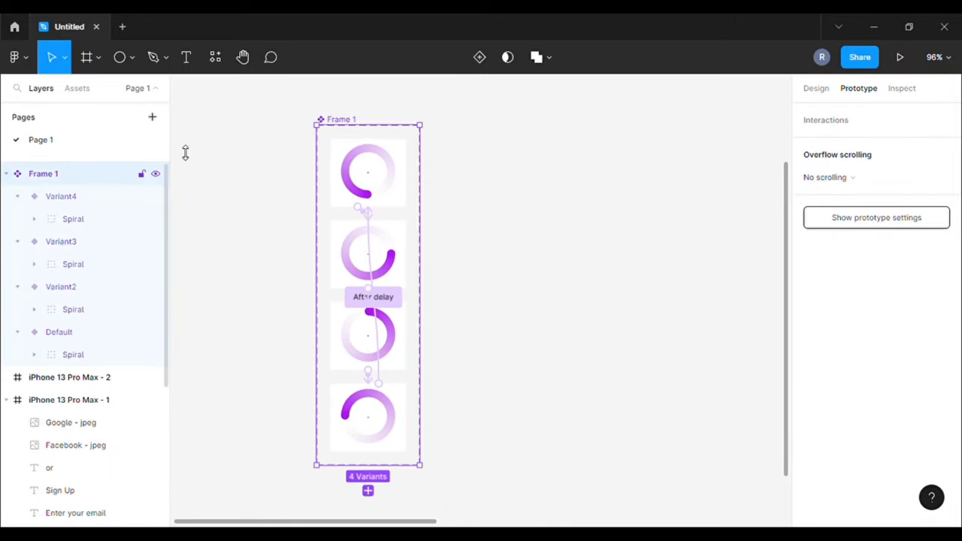
Drag a Frame 1 loader instance from Assets into the iPhone 13 Pro Max - 2 screen
{"action": "left_click", "coordinate": [77, 88]}
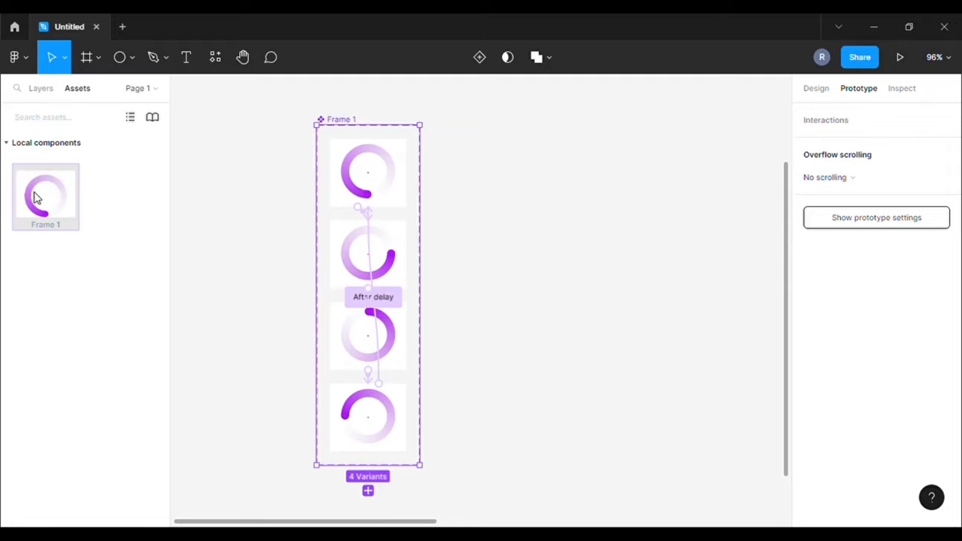
{"action": "left_click_drag", "start_coordinate": [127, 204], "coordinate": [699, 195]}
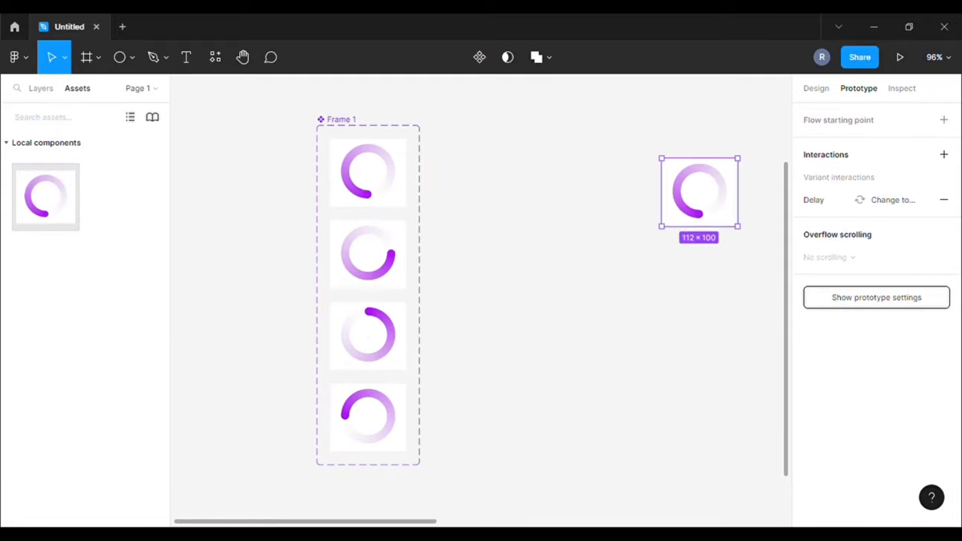
{"action": "scroll", "coordinate": [481, 301], "scroll_direction": "right", "scroll_amount": 6}
{"action": "mouse_move", "coordinate": [257, 208]}
{"action": "left_mouse_down"}
{"action": "mouse_move", "coordinate": [568, 218]}
{"action": "mouse_move", "coordinate": [652, 237]}
{"action": "left_mouse_up"}
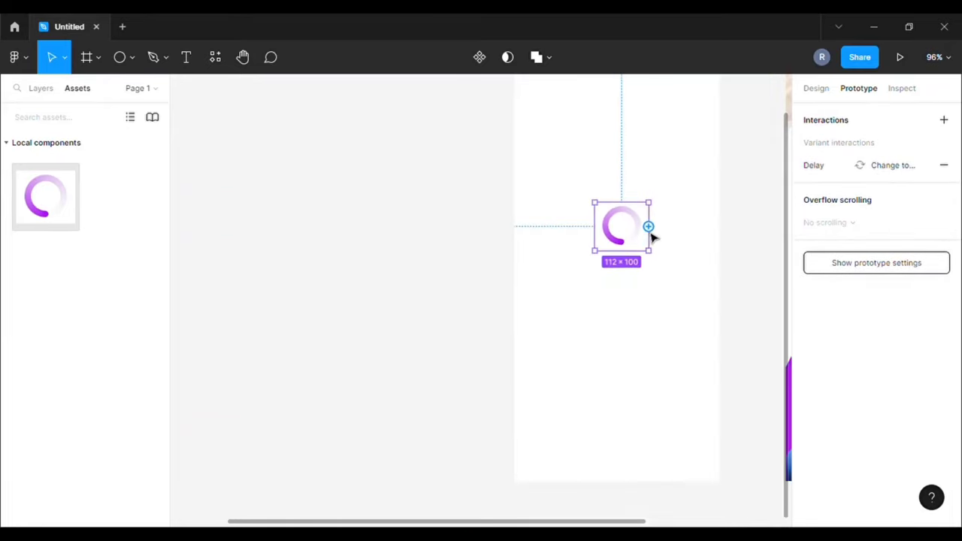
{"action": "scroll", "coordinate": [652, 238], "scroll_direction": "down", "scroll_amount": 5}
{"action": "left_click_drag", "start_coordinate": [618, 519], "coordinate": [718, 526]}
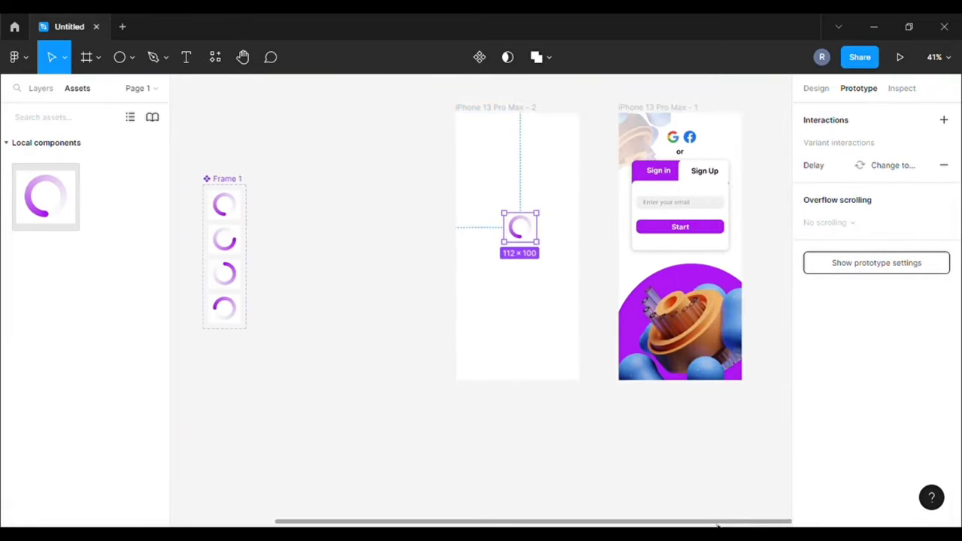
{"action": "scroll", "coordinate": [605, 368], "scroll_direction": "up", "scroll_amount": 2}
{"action": "scroll", "coordinate": [581, 335], "scroll_direction": "up", "scroll_amount": 3, "text": "ctrl"}
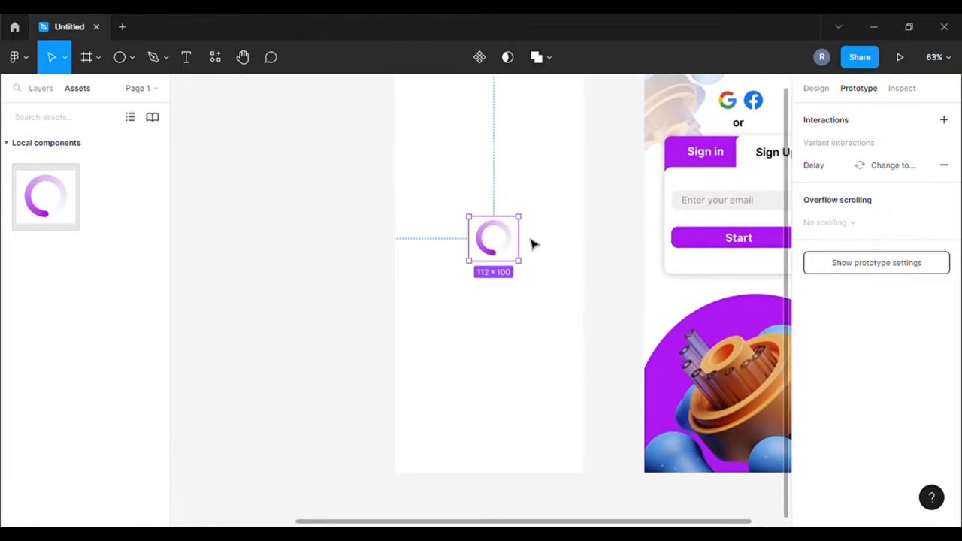
{"action": "scroll", "coordinate": [531, 244], "scroll_direction": "up", "scroll_amount": 1}
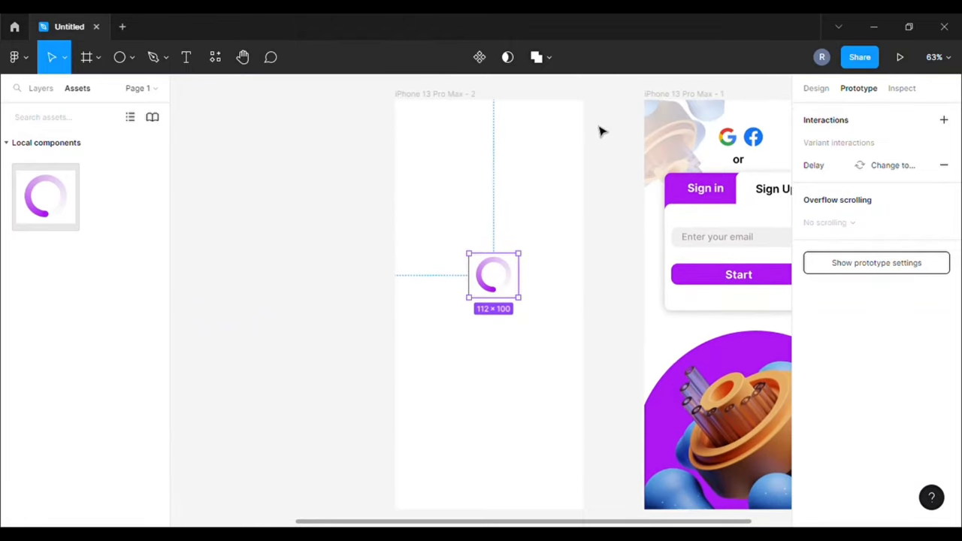
{"action": "left_click", "coordinate": [446, 97]}
Link iPhone 13 Pro Max - 2 to iPhone 13 Pro Max - 1 with After delay 6000 ms, Instant
{"action": "left_click_drag", "start_coordinate": [585, 304], "coordinate": [658, 306]}
{"action": "left_click", "coordinate": [741, 238]}
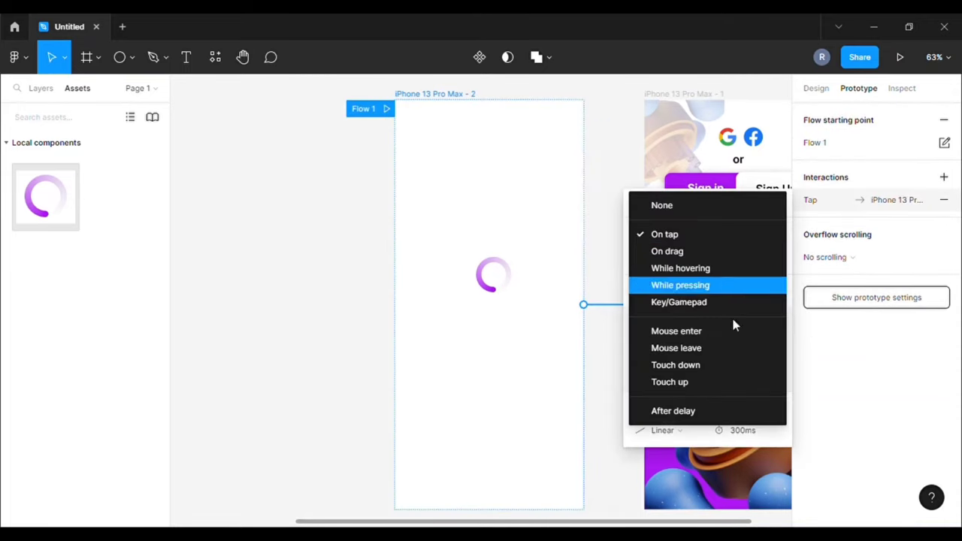
{"action": "left_click", "coordinate": [710, 410]}
{"action": "left_click", "coordinate": [741, 235]}
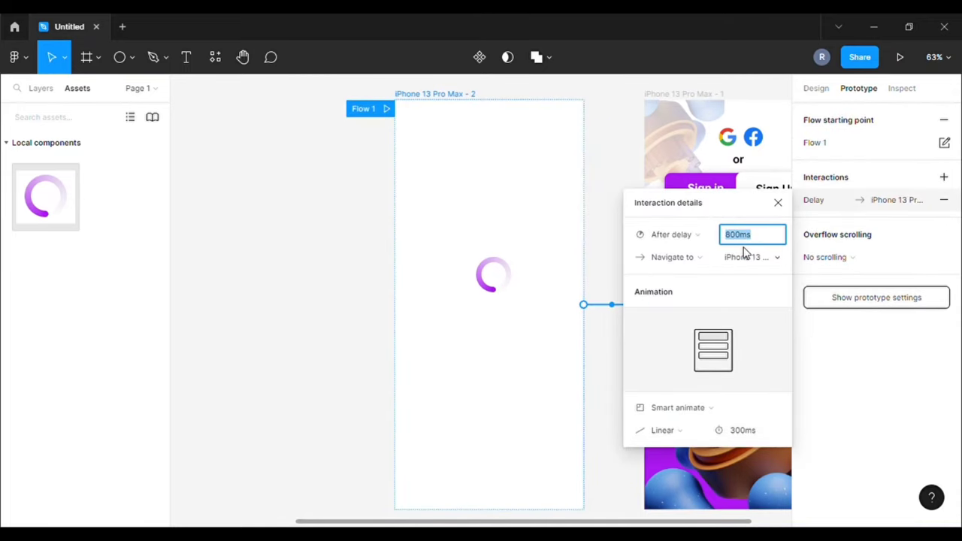
{"action": "type", "text": "6000"}
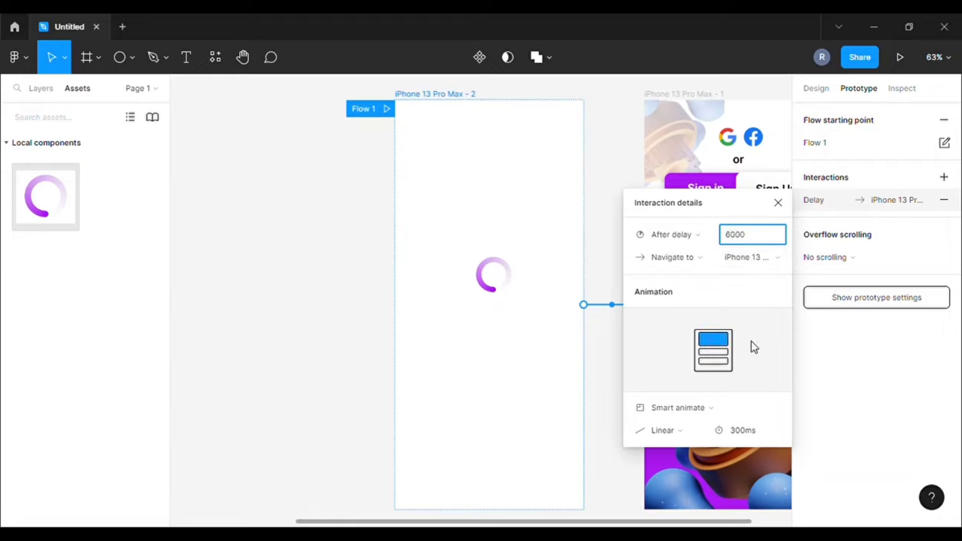
{"action": "left_click", "coordinate": [706, 408]}
{"action": "left_click", "coordinate": [726, 374]}
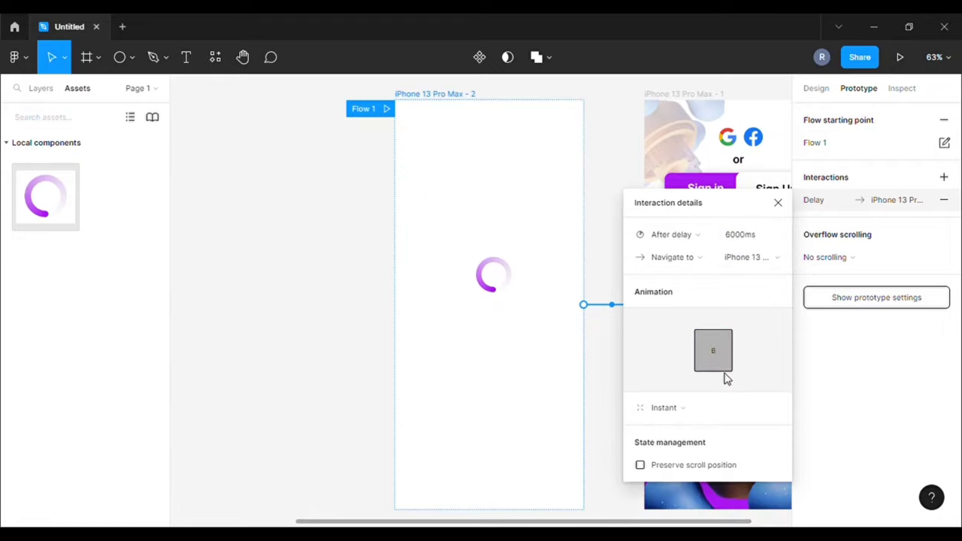
{"action": "left_click", "coordinate": [566, 191]}
{"action": "scroll", "coordinate": [573, 195], "scroll_direction": "right", "scroll_amount": 2}
{"action": "scroll", "coordinate": [526, 225], "scroll_direction": "down", "scroll_amount": 1}
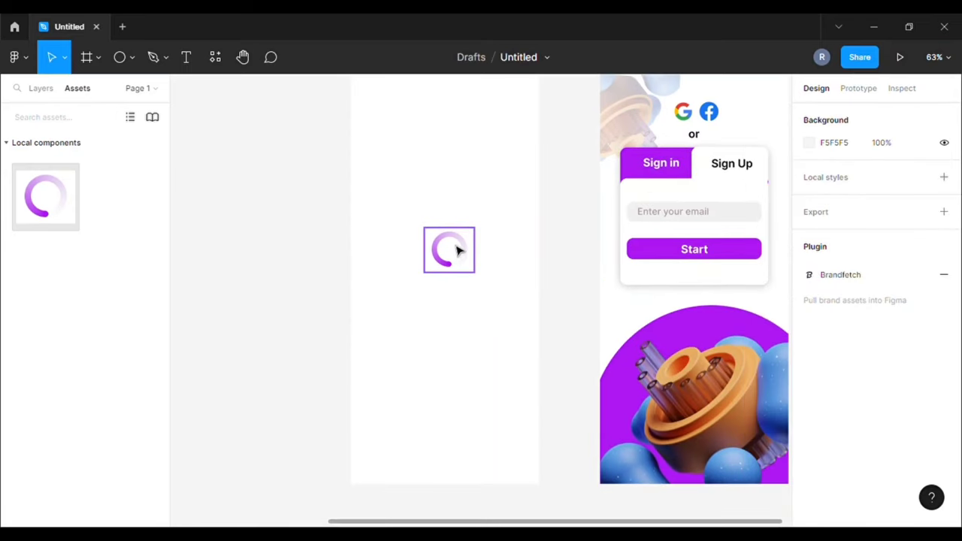
Vertically centre the spinner instance, nudge it slightly up, then deselect it
{"action": "left_click", "coordinate": [449, 250]}
{"action": "left_click", "coordinate": [899, 113]}
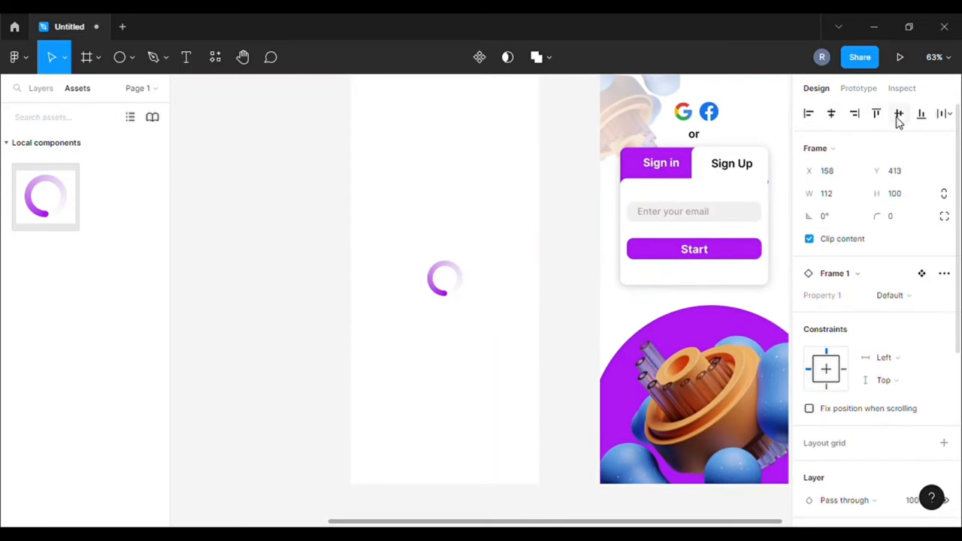
{"action": "left_click_drag", "start_coordinate": [447, 288], "coordinate": [475, 282]}
{"action": "left_click", "coordinate": [565, 248]}
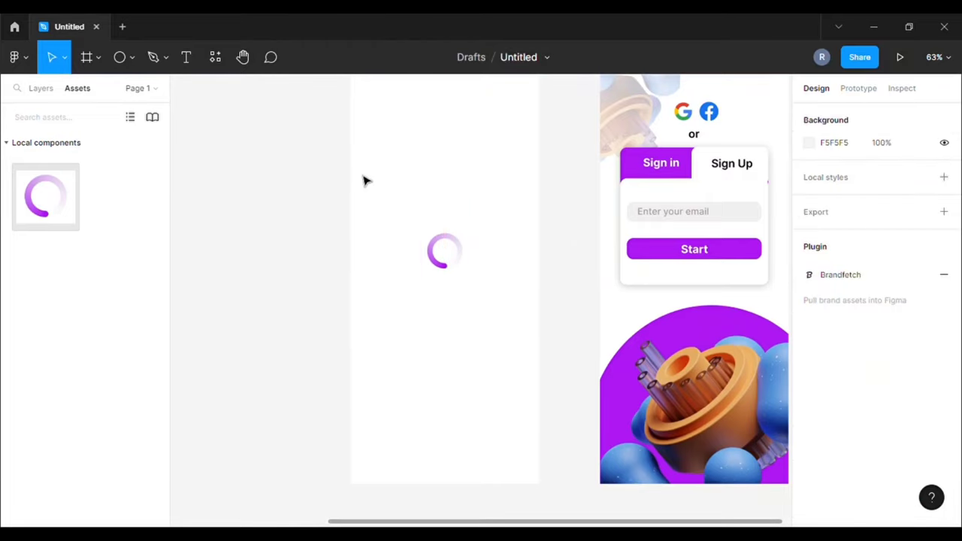
Select the iPhone 13 Pro Max - 2 screen after briefly checking the sign-in screen
{"action": "scroll", "coordinate": [383, 181], "scroll_direction": "up", "scroll_amount": 2}
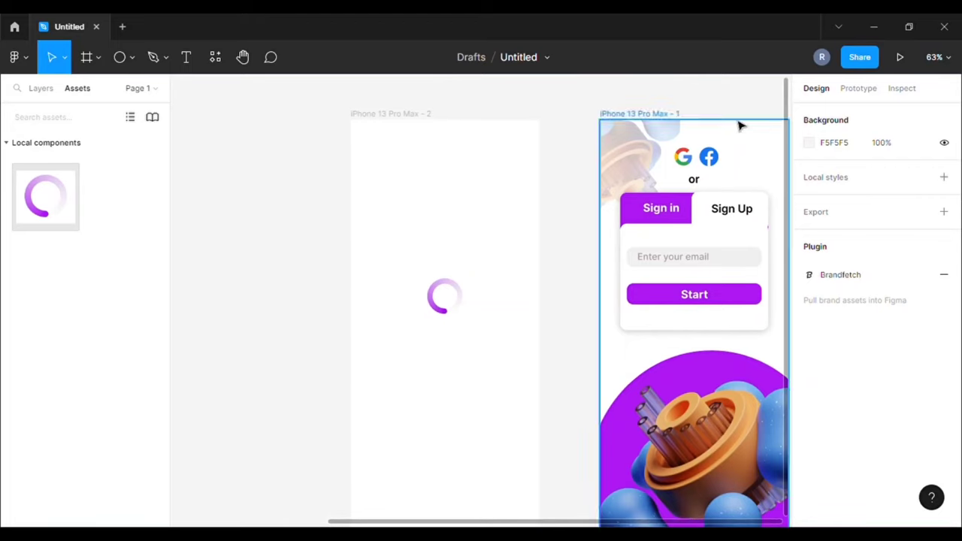
{"action": "left_click", "coordinate": [404, 115]}
{"action": "left_click", "coordinate": [641, 125]}
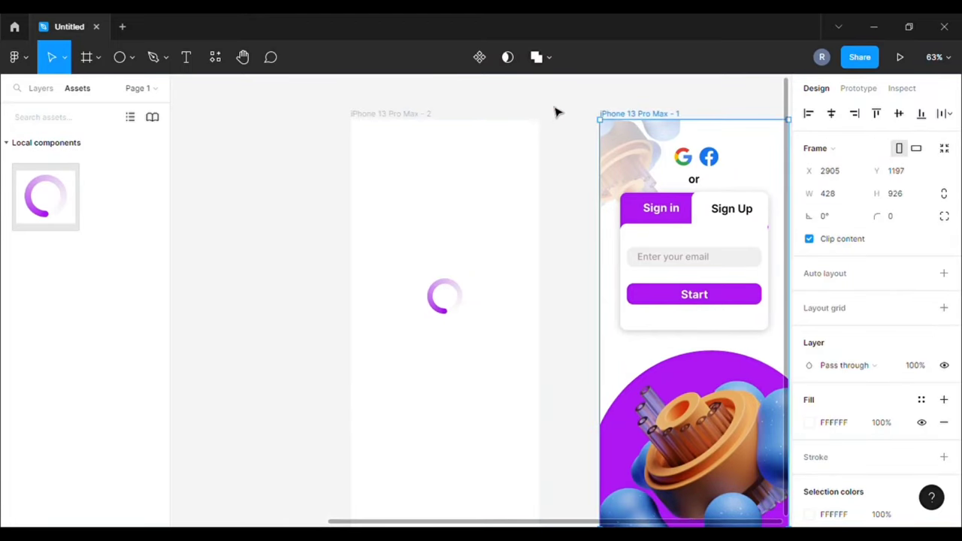
{"action": "scroll", "coordinate": [527, 111], "scroll_direction": "down", "scroll_amount": 1}
{"action": "left_click", "coordinate": [422, 103]}
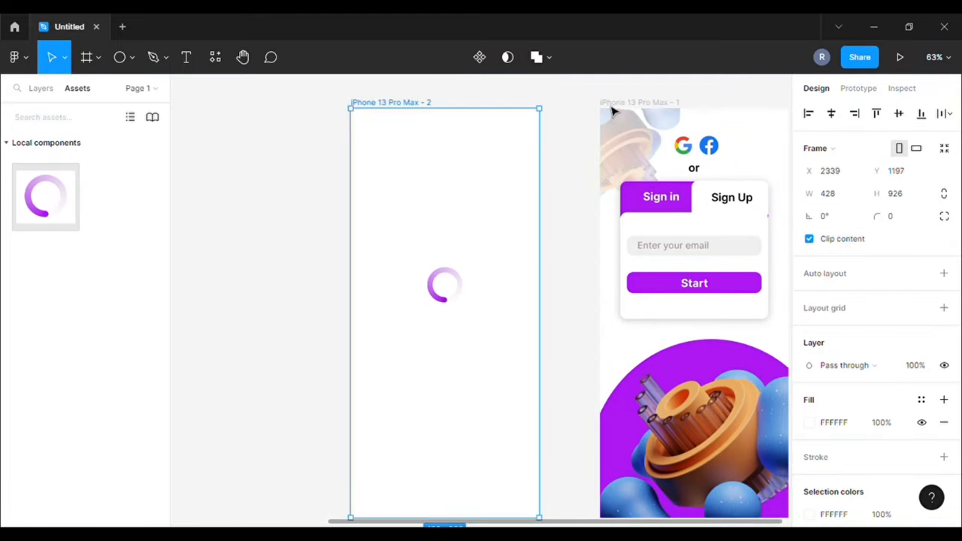
Present the iPhone 13 Pro Max - 2 prototype to watch the spinner lead into sign-in
{"action": "left_click", "coordinate": [901, 59]}
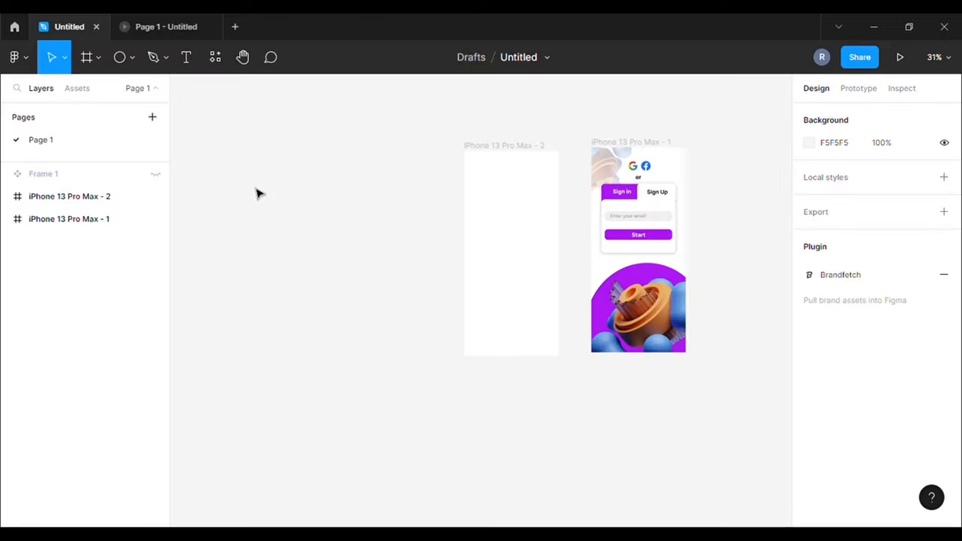
Draw a small ellipse, move it right, and set its height to 14
{"action": "left_click", "coordinate": [136, 57]}
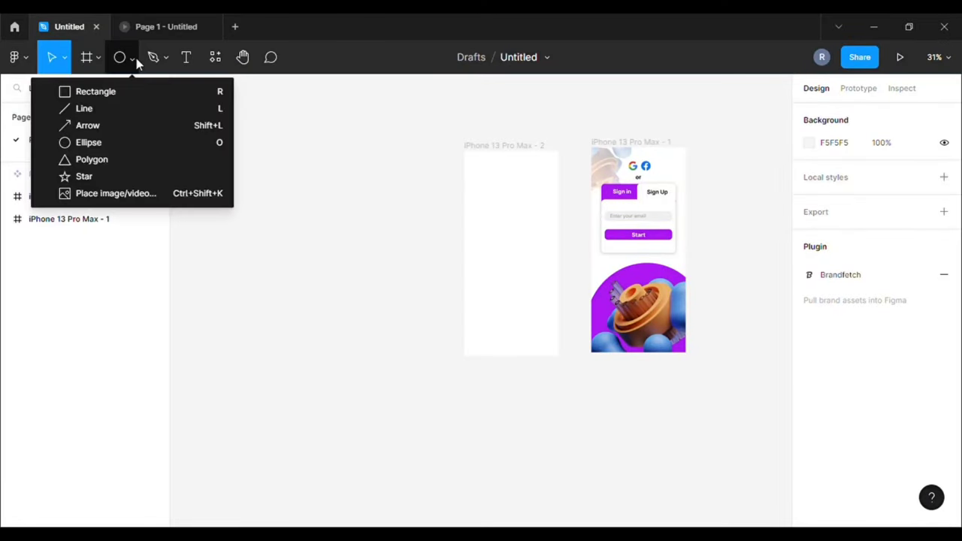
{"action": "left_click", "coordinate": [80, 142]}
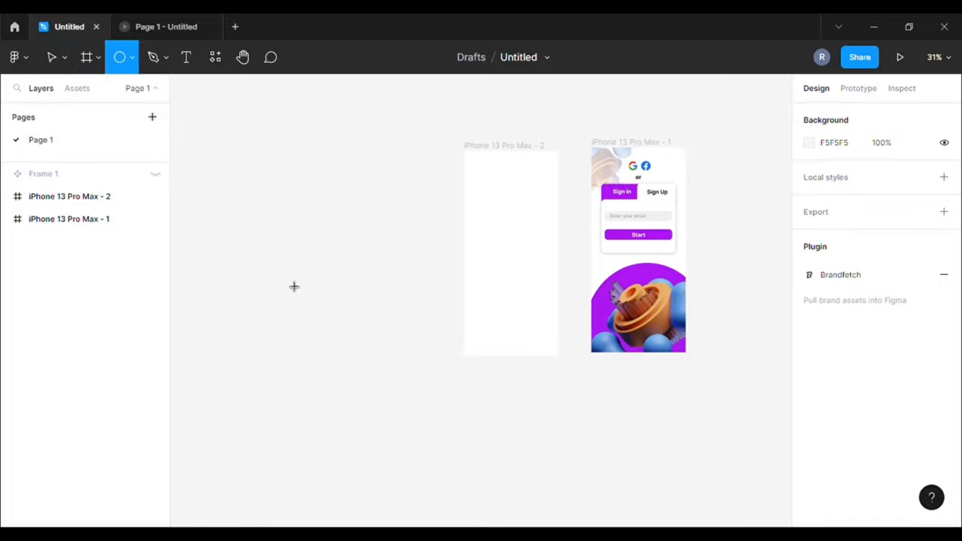
{"action": "scroll", "coordinate": [293, 261], "scroll_direction": "up", "scroll_amount": 3}
{"action": "scroll", "coordinate": [211, 217], "scroll_direction": "up", "scroll_amount": 2}
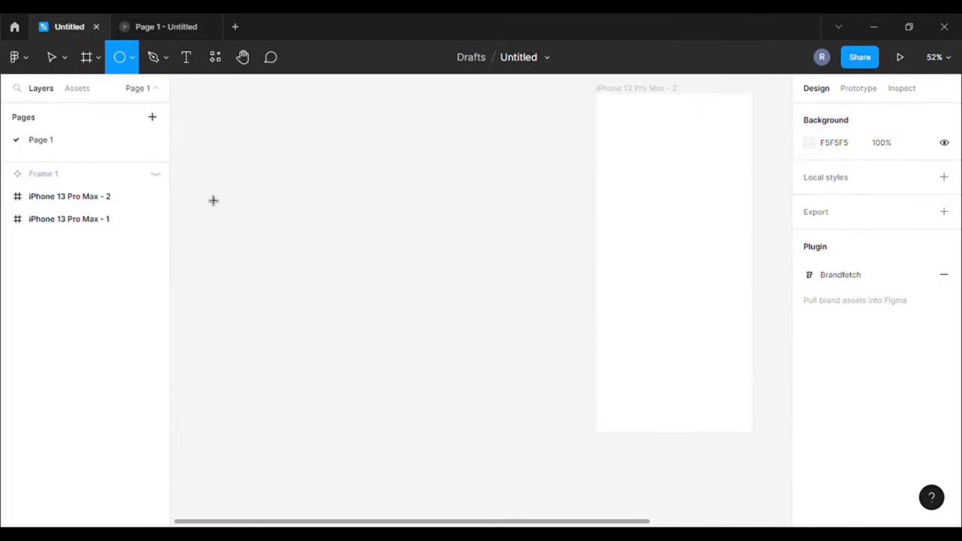
{"action": "left_click_drag", "start_coordinate": [206, 154], "coordinate": [212, 168]}
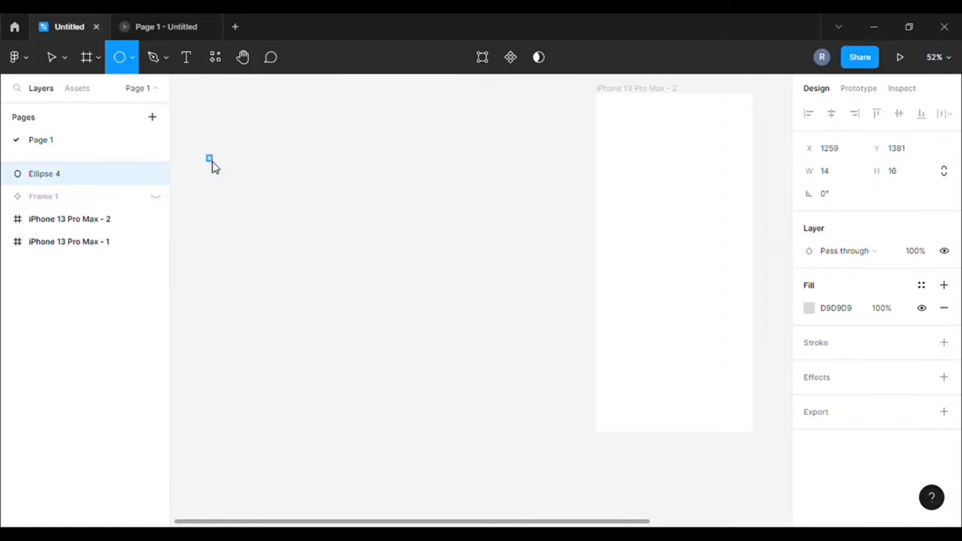
{"action": "key", "text": "v"}
{"action": "scroll", "coordinate": [229, 162], "scroll_direction": "up", "scroll_amount": 3}
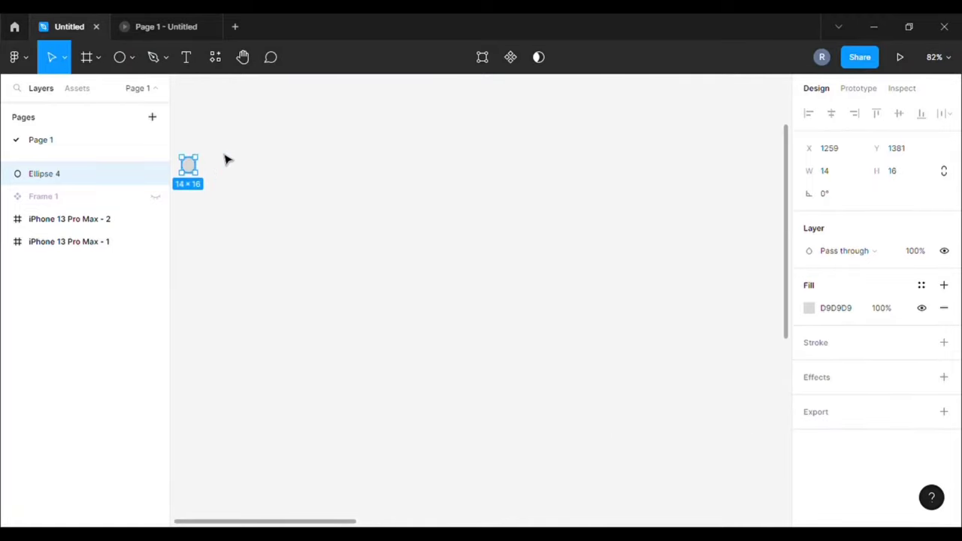
{"action": "left_click_drag", "start_coordinate": [199, 172], "coordinate": [272, 176]}
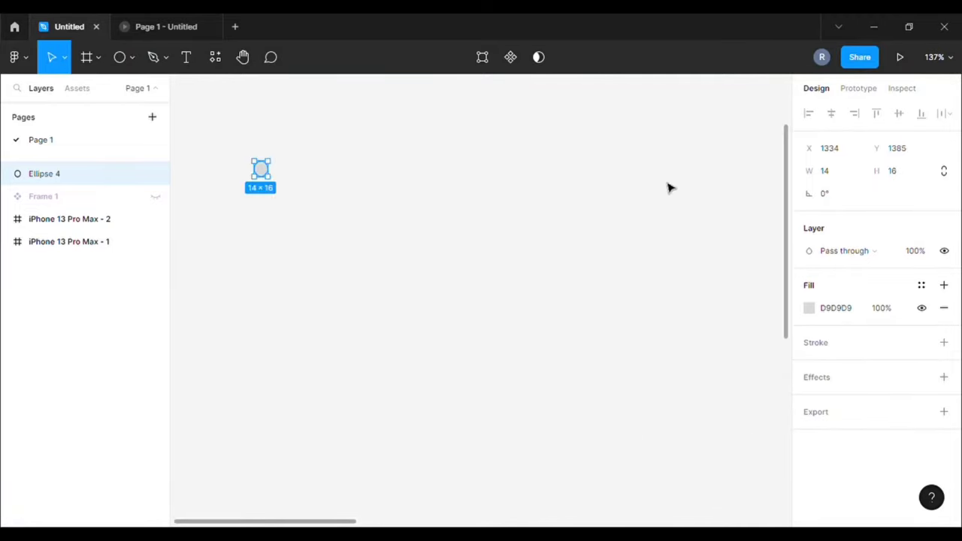
{"action": "left_click", "coordinate": [894, 173]}
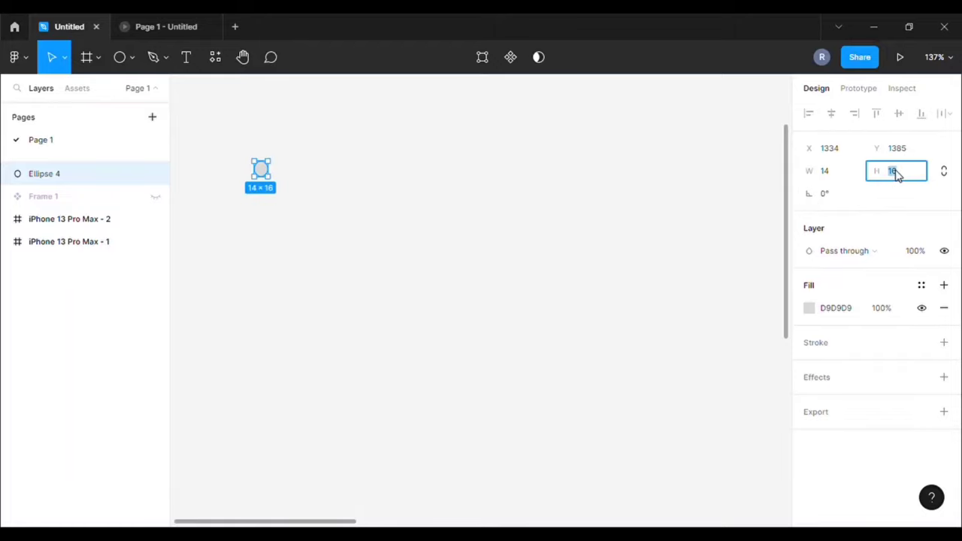
{"action": "type", "text": "14"}
{"action": "left_click", "coordinate": [505, 160]}
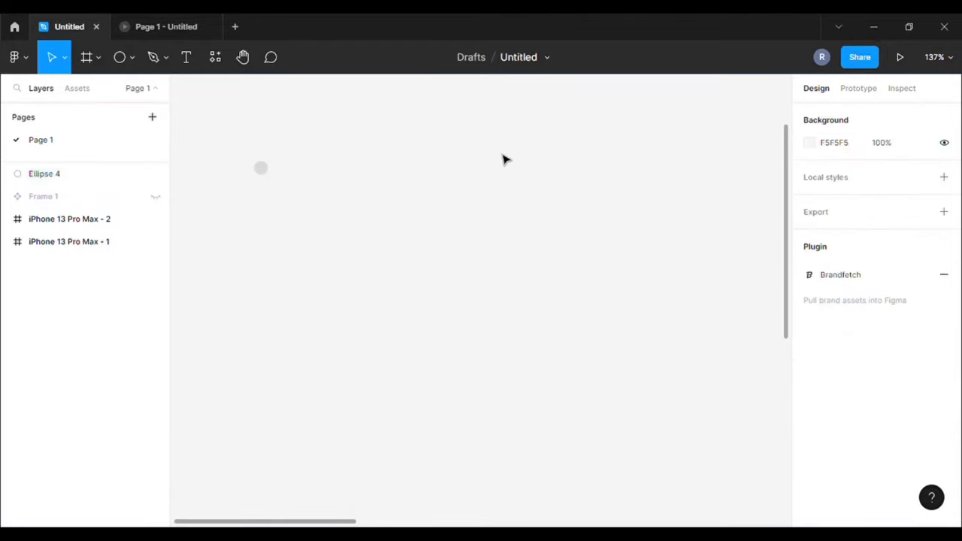
Duplicate the circle into a row of three and fill them purple AD18F3
{"action": "left_click", "coordinate": [269, 177]}
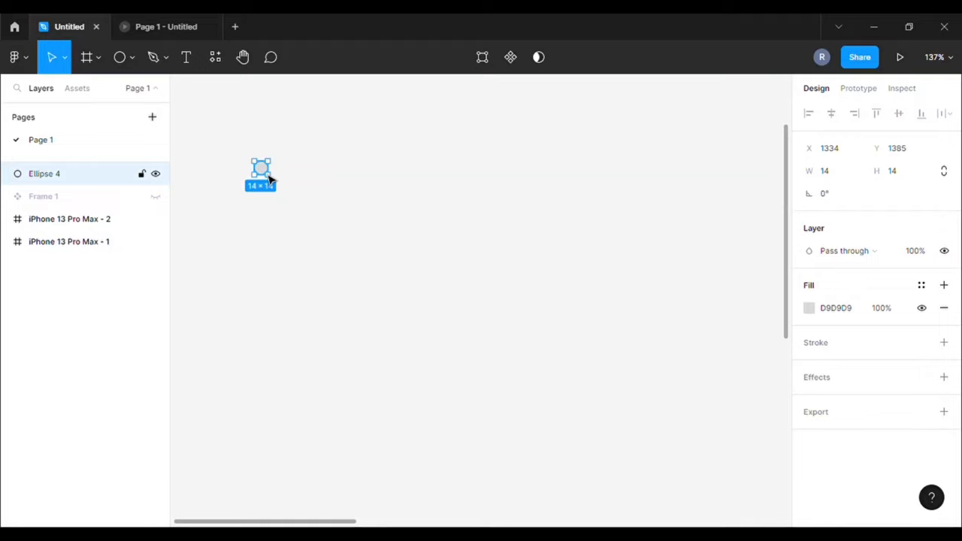
{"action": "key", "text": "ctrl+d"}
{"action": "left_click_drag", "start_coordinate": [269, 178], "coordinate": [295, 178]}
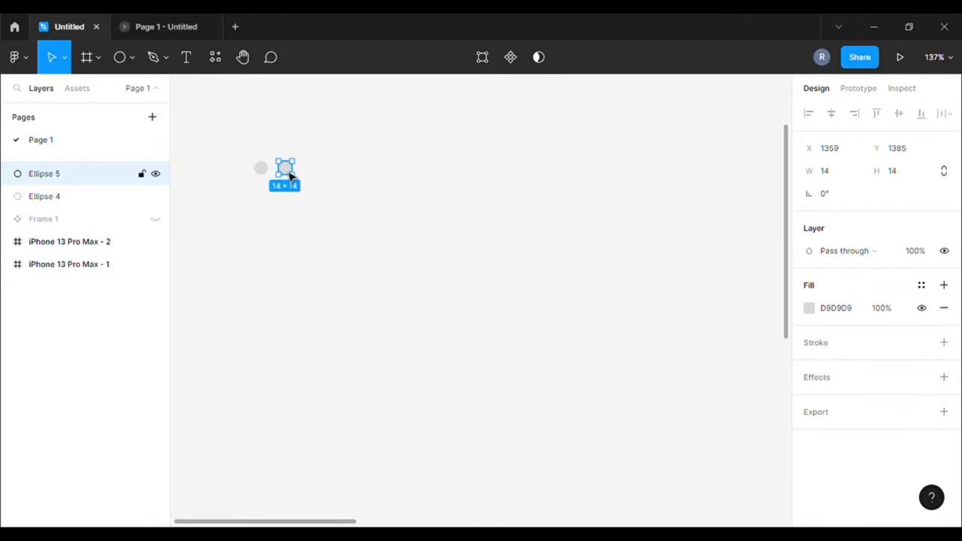
{"action": "key", "text": "ctrl+d"}
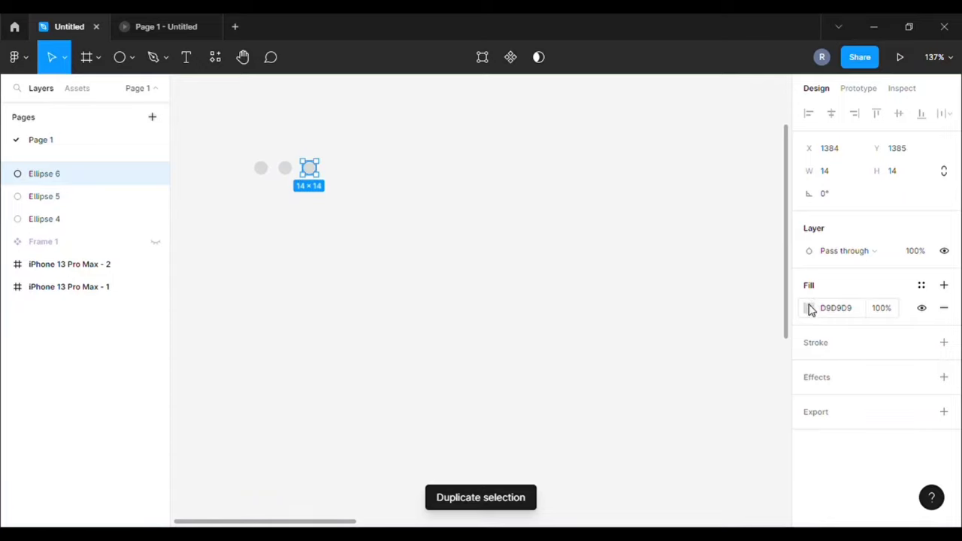
{"action": "left_click_drag", "start_coordinate": [253, 164], "coordinate": [339, 189]}
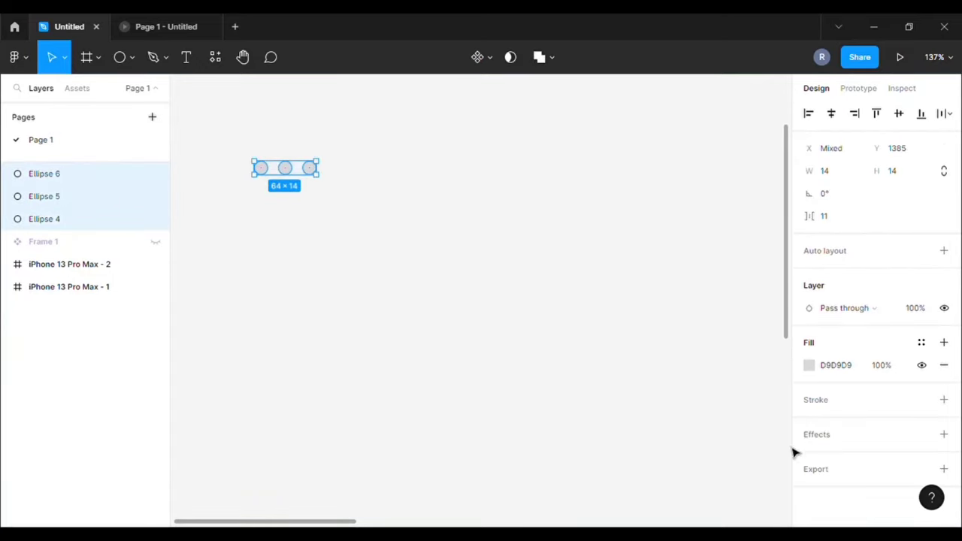
{"action": "left_click", "coordinate": [809, 366]}
{"action": "left_click", "coordinate": [643, 370]}
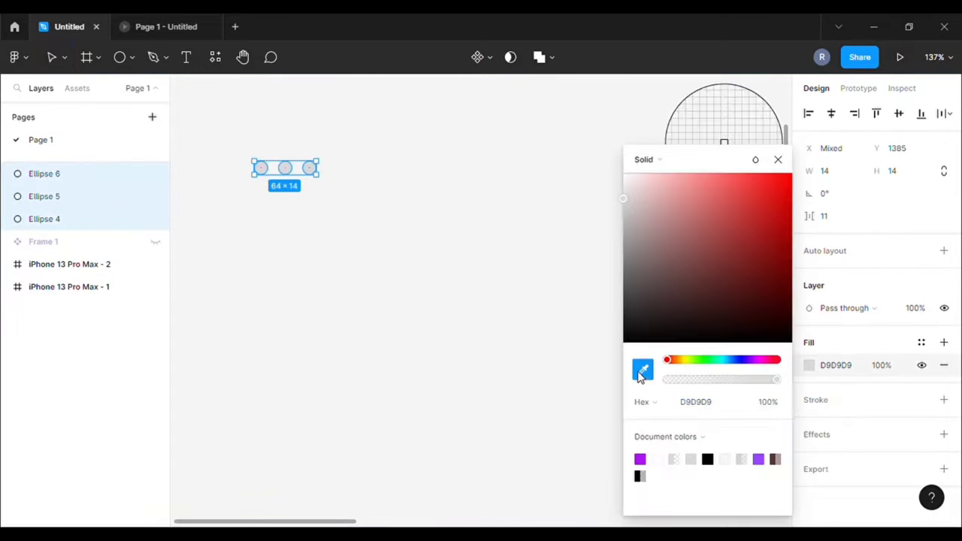
{"action": "left_click", "coordinate": [640, 460]}
{"action": "left_click", "coordinate": [775, 160]}
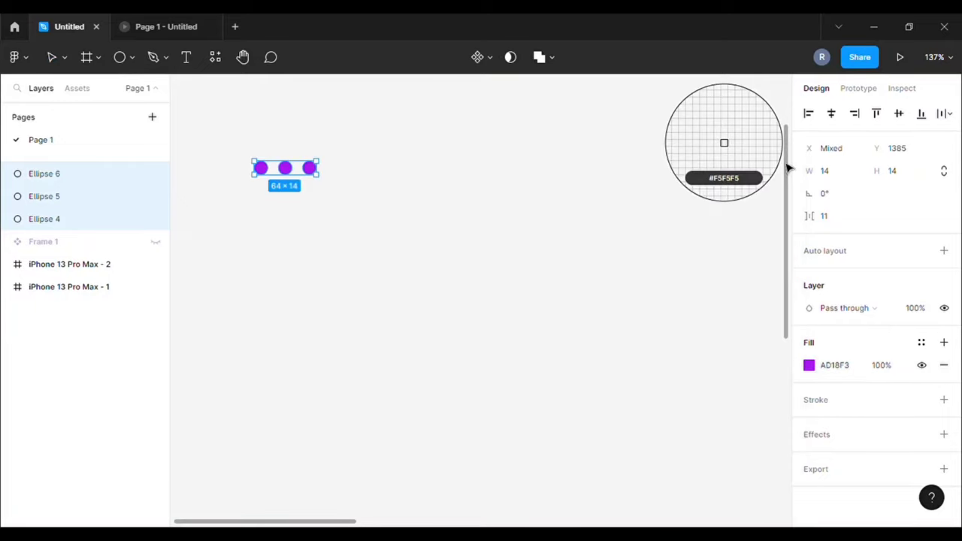
{"action": "key", "text": "shift+0"}
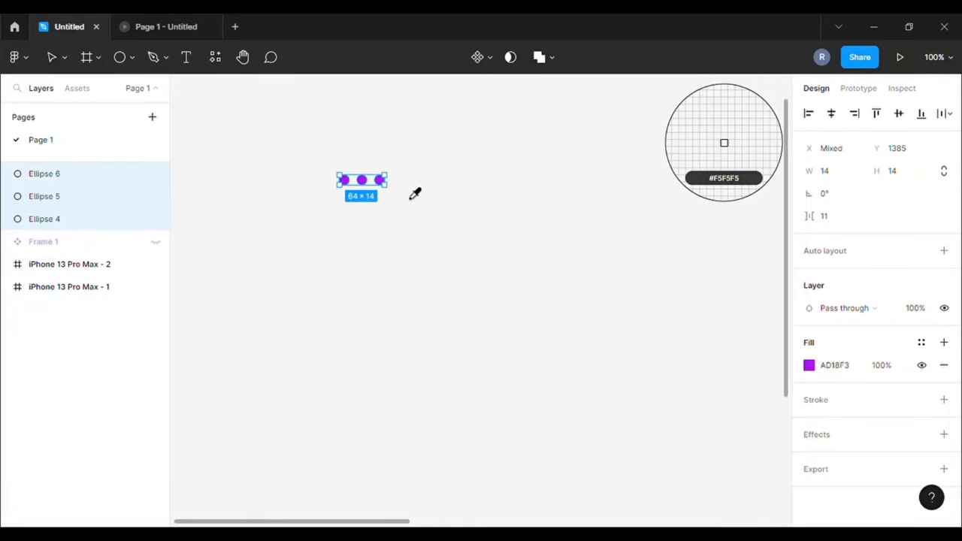
{"action": "key", "text": "Escape"}
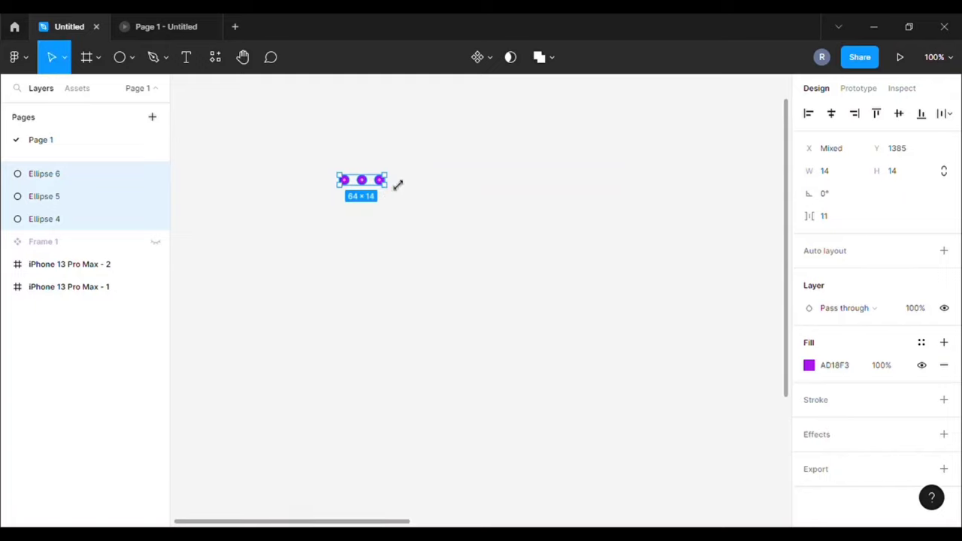
Shift the dot row down-left and draw a 108×56 frame around it
{"action": "left_click", "coordinate": [403, 181]}
{"action": "mouse_move", "coordinate": [328, 159]}
{"action": "left_mouse_down"}
{"action": "mouse_move", "coordinate": [404, 196]}
{"action": "mouse_move", "coordinate": [695, 194]}
{"action": "mouse_move", "coordinate": [529, 239]}
{"action": "mouse_move", "coordinate": [128, 218]}
{"action": "mouse_move", "coordinate": [307, 202]}
{"action": "left_mouse_up"}
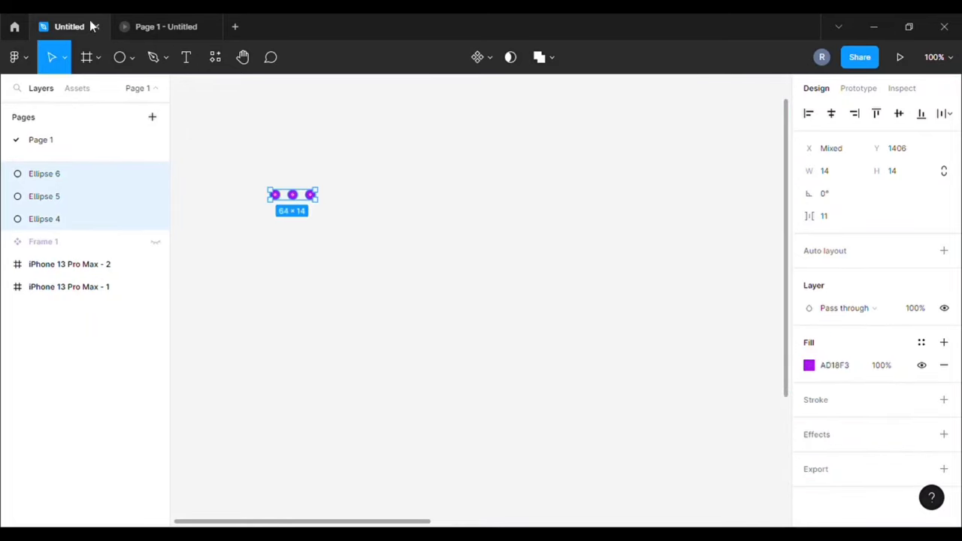
{"action": "left_click", "coordinate": [82, 58]}
{"action": "left_click_drag", "start_coordinate": [255, 172], "coordinate": [332, 213]}
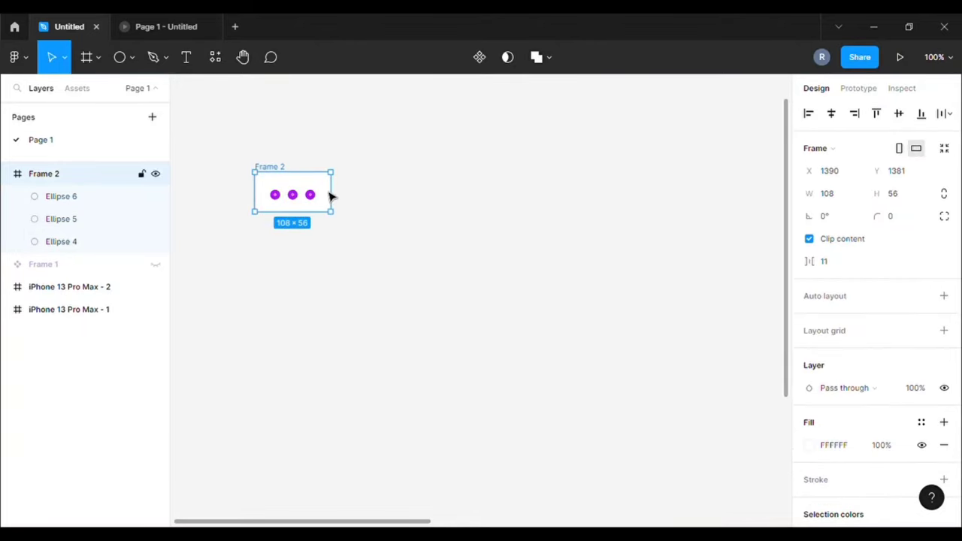
Move Frame 2 right and down, then nudge its dots to centre them
{"action": "scroll", "coordinate": [323, 188], "scroll_direction": "up", "scroll_amount": 3, "text": "ctrl"}
{"action": "scroll", "coordinate": [316, 184], "scroll_direction": "up", "scroll_amount": 2, "text": "ctrl"}
{"action": "left_click_drag", "start_coordinate": [254, 207], "coordinate": [360, 237]}
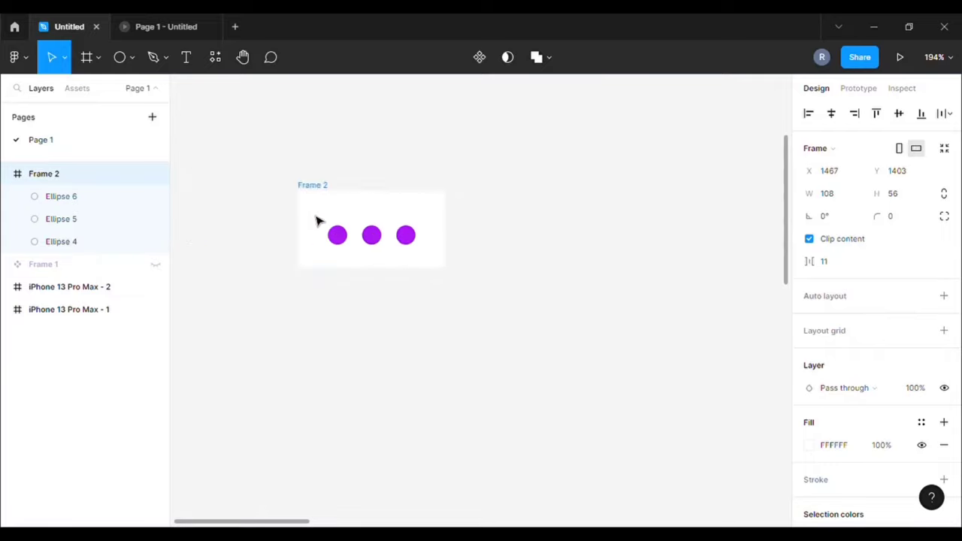
{"action": "key", "text": "Return"}
{"action": "key", "text": "Up"}
{"action": "key", "text": "Up"}
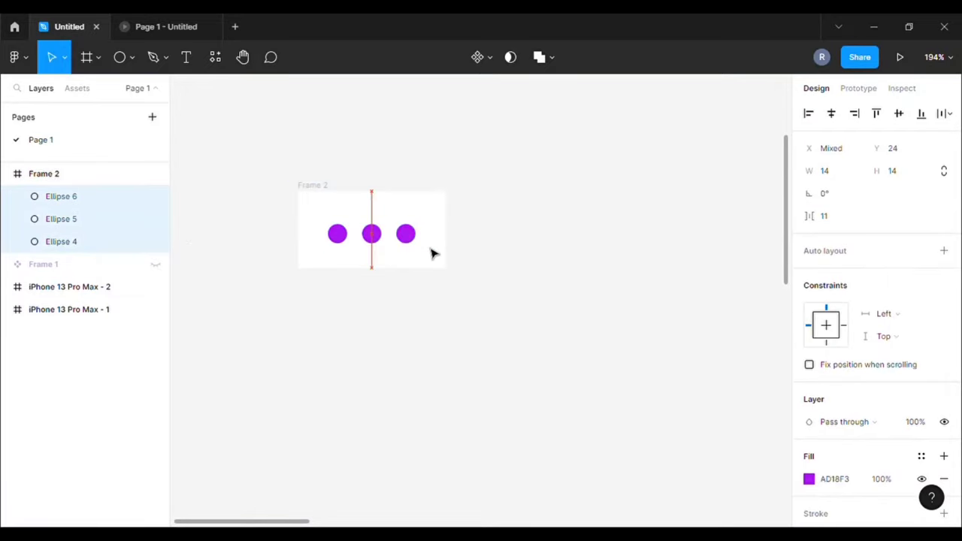
{"action": "key", "text": "Left"}
{"action": "key", "text": "Left"}
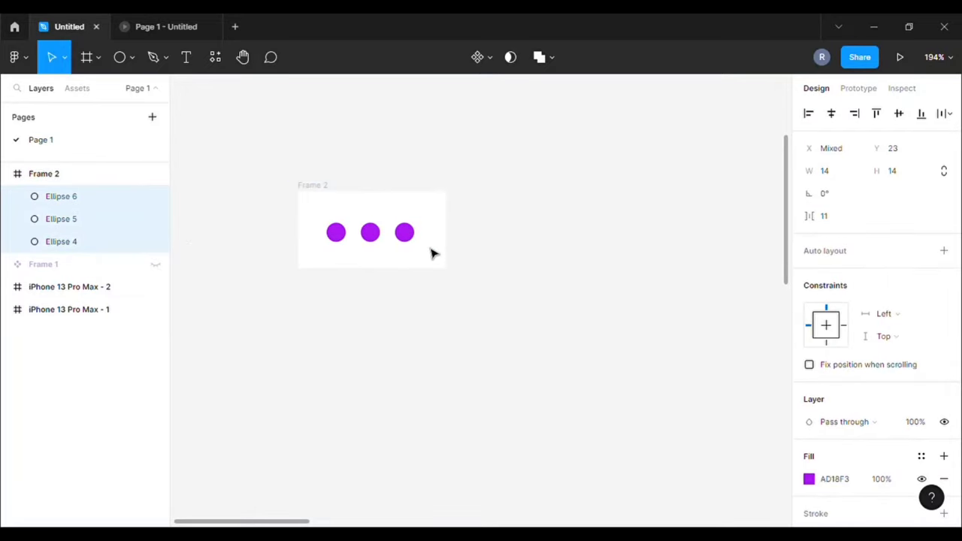
{"action": "key", "text": "Right"}
{"action": "key", "text": "Right"}
{"action": "key", "text": "Up"}
{"action": "left_click", "coordinate": [439, 229]}
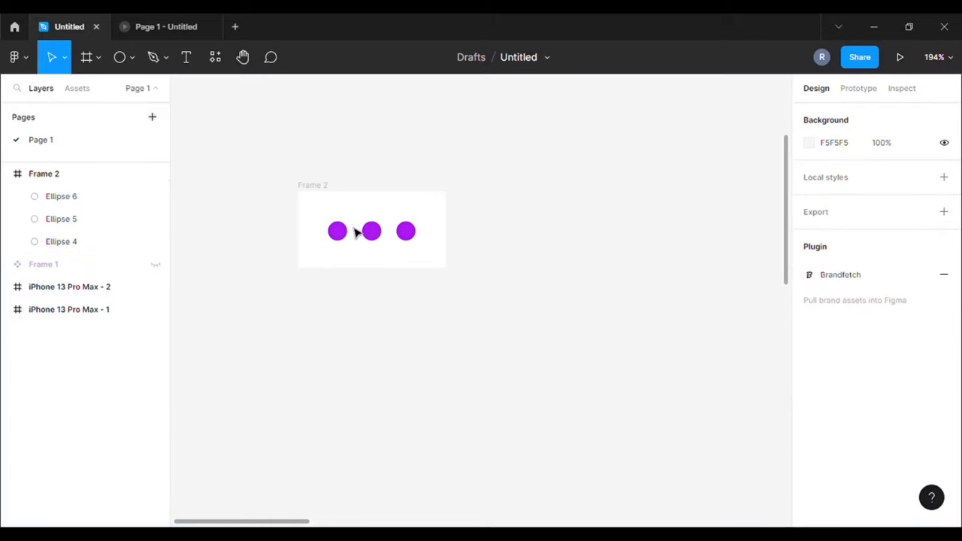
Duplicate Frame 2 into Frames 3–6 and move all five frames left together
{"action": "left_click", "coordinate": [324, 197]}
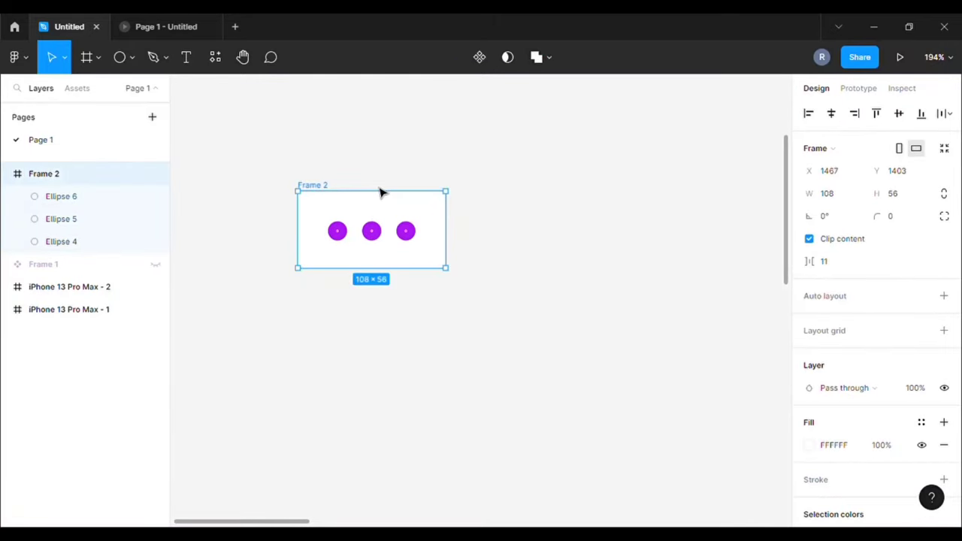
{"action": "key", "text": "ctrl+d"}
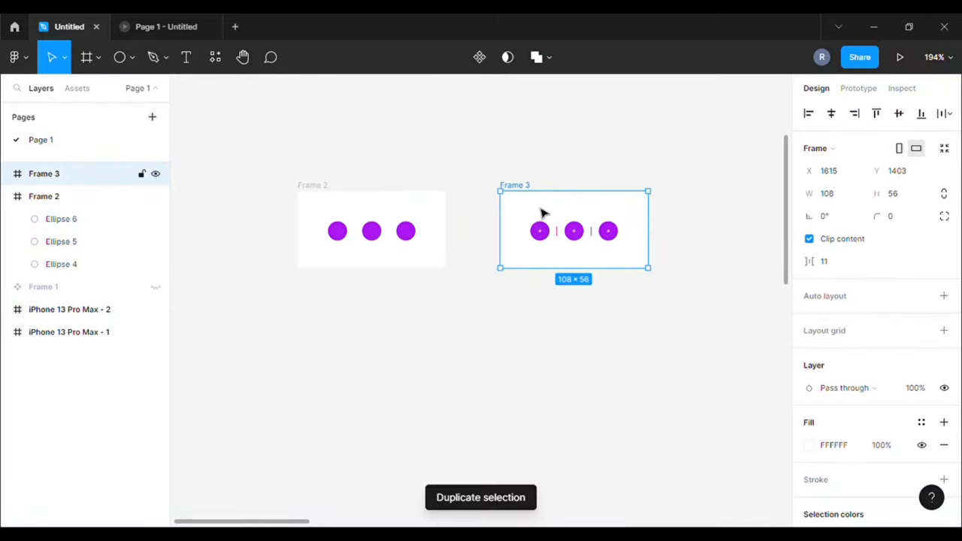
{"action": "key", "text": "ctrl+d"}
{"action": "key", "text": "ctrl+d"}
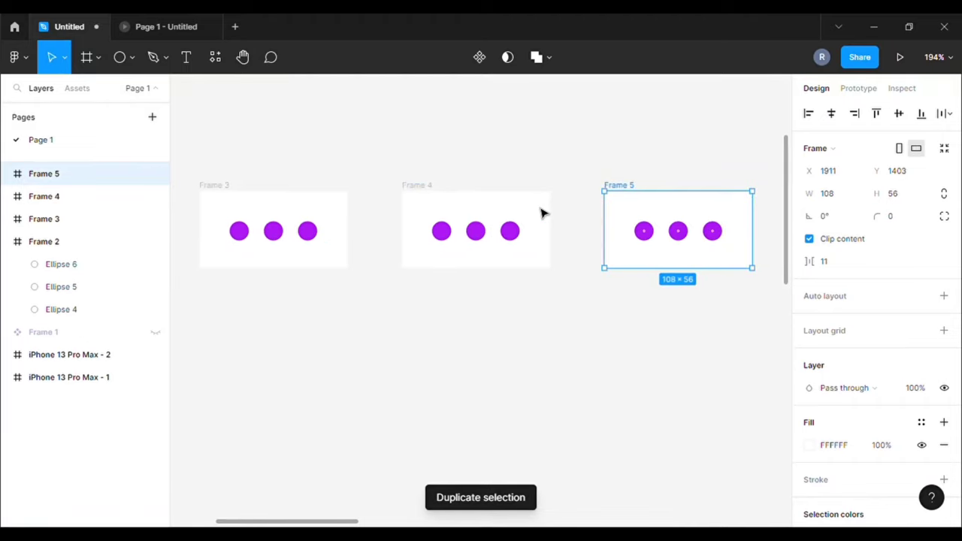
{"action": "key", "text": "ctrl+d"}
{"action": "scroll", "coordinate": [534, 187], "scroll_direction": "down", "scroll_amount": 3}
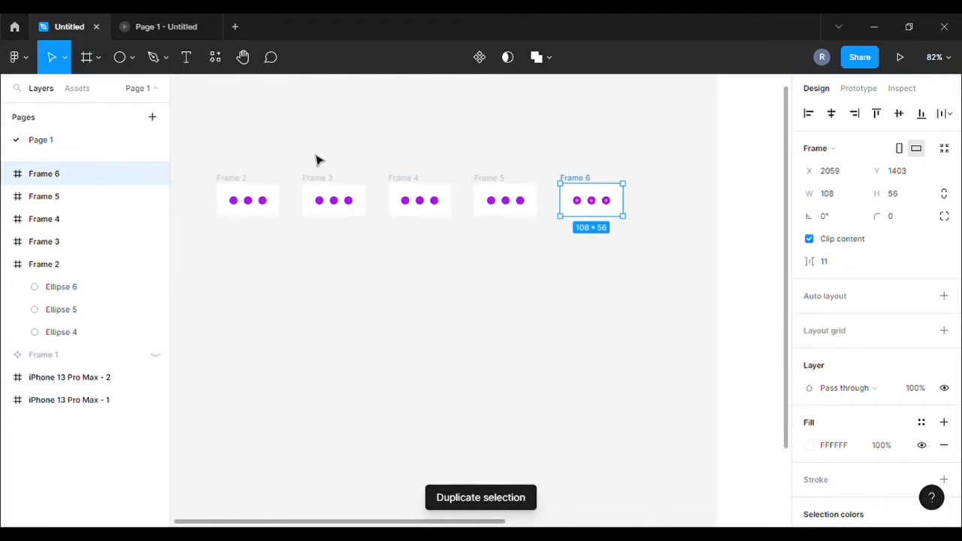
{"action": "left_click_drag", "start_coordinate": [211, 167], "coordinate": [661, 217]}
{"action": "left_click", "coordinate": [294, 165]}
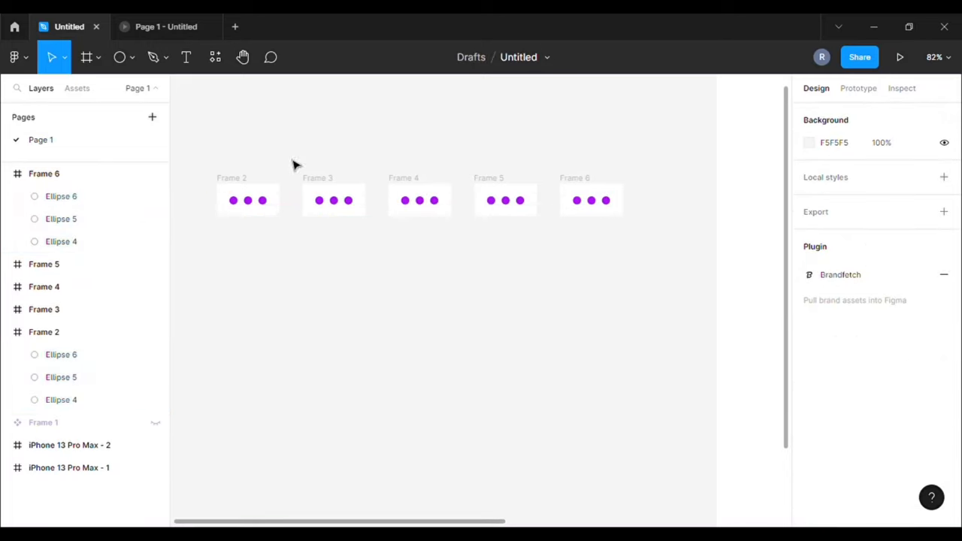
{"action": "left_click_drag", "start_coordinate": [208, 164], "coordinate": [673, 244]}
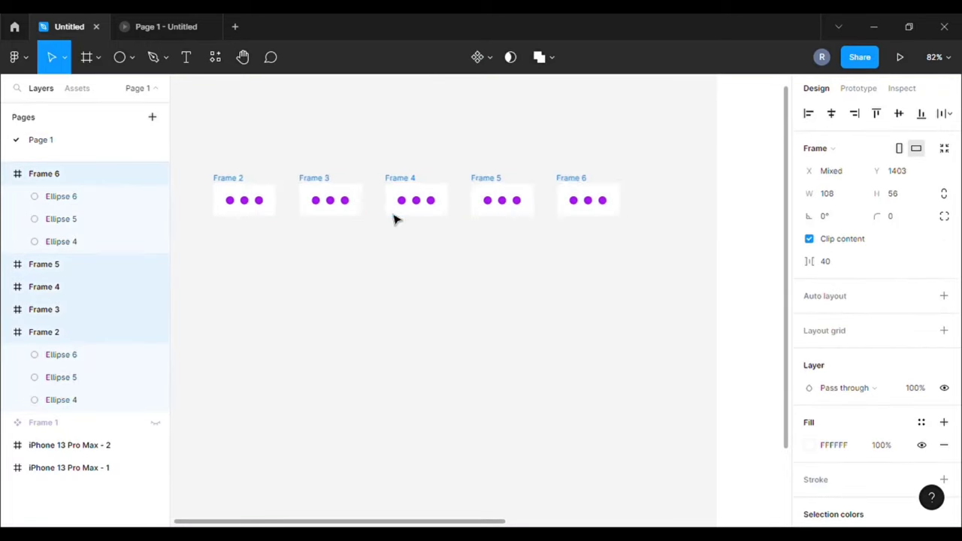
{"action": "left_click_drag", "start_coordinate": [470, 218], "coordinate": [291, 223]}
Raise the first dot of Frame 3 with three upward nudges
{"action": "left_click_drag", "start_coordinate": [438, 524], "coordinate": [351, 518]}
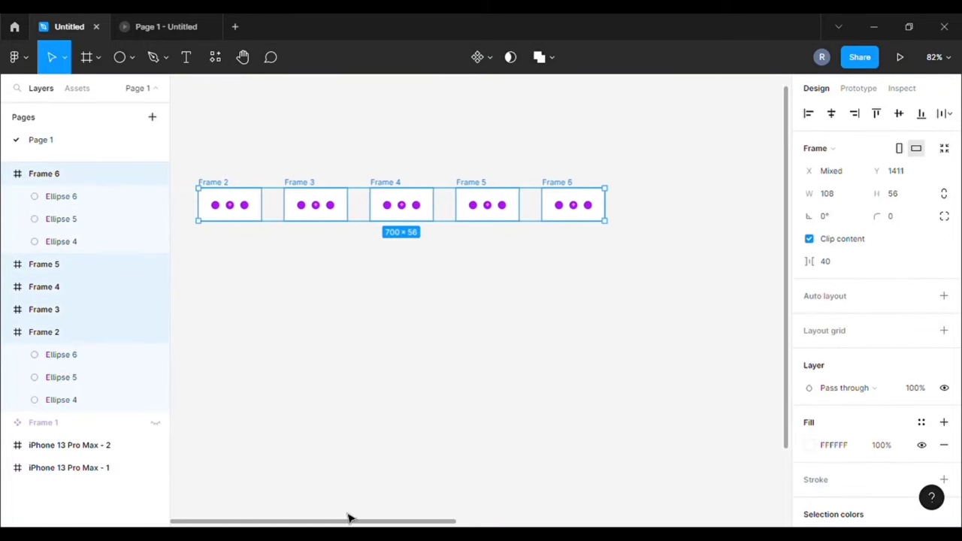
{"action": "scroll", "coordinate": [408, 305], "scroll_direction": "up", "scroll_amount": 2}
{"action": "scroll", "coordinate": [419, 266], "scroll_direction": "up", "scroll_amount": 2}
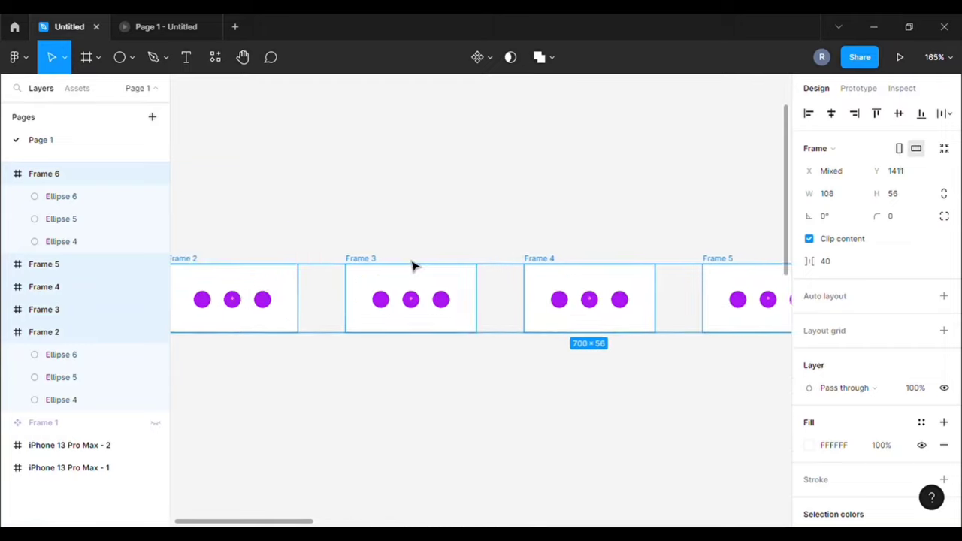
{"action": "scroll", "coordinate": [414, 266], "scroll_direction": "up", "scroll_amount": 3}
{"action": "scroll", "coordinate": [455, 240], "scroll_direction": "up", "scroll_amount": 1}
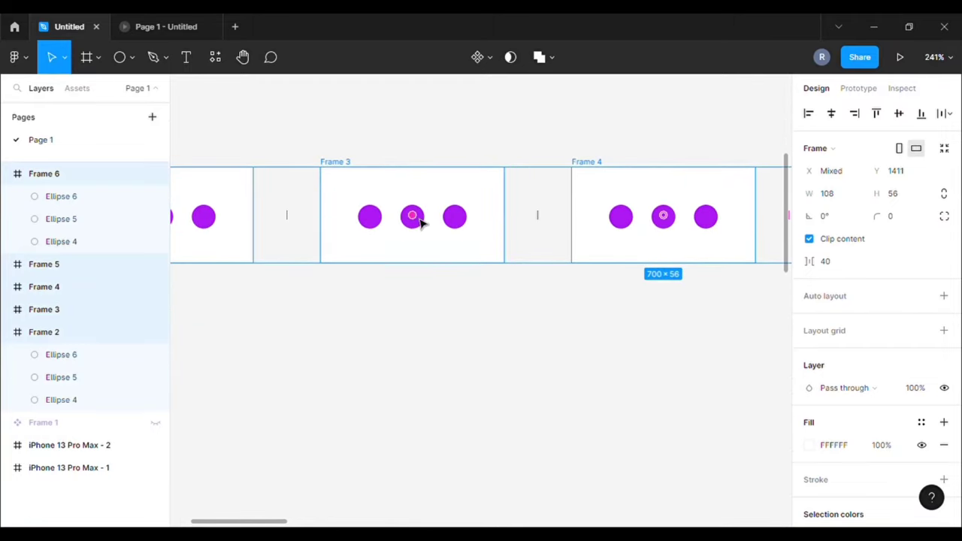
{"action": "left_click", "coordinate": [488, 129]}
{"action": "left_click", "coordinate": [421, 219]}
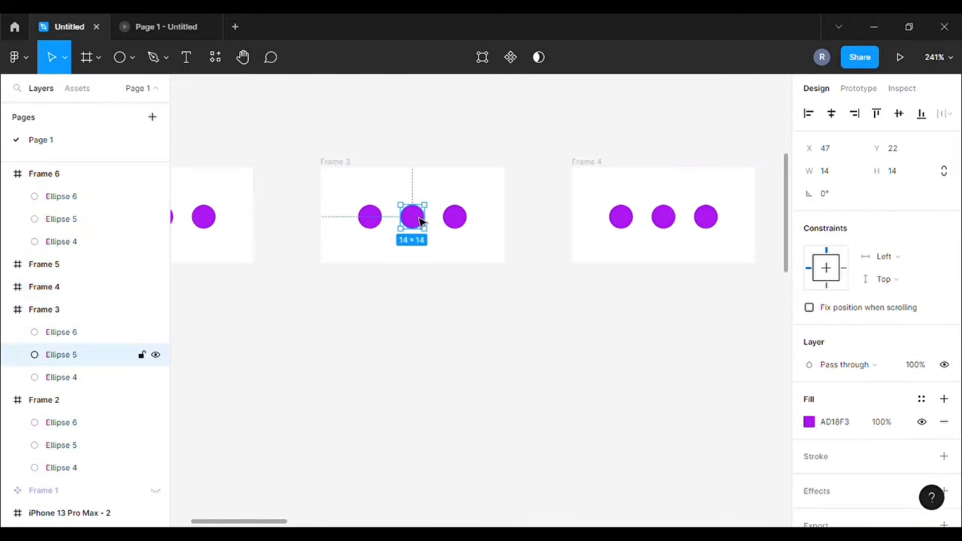
{"action": "left_click", "coordinate": [371, 218]}
{"action": "key", "text": "Up"}
{"action": "key", "text": "Up"}
{"action": "key", "text": "Up"}
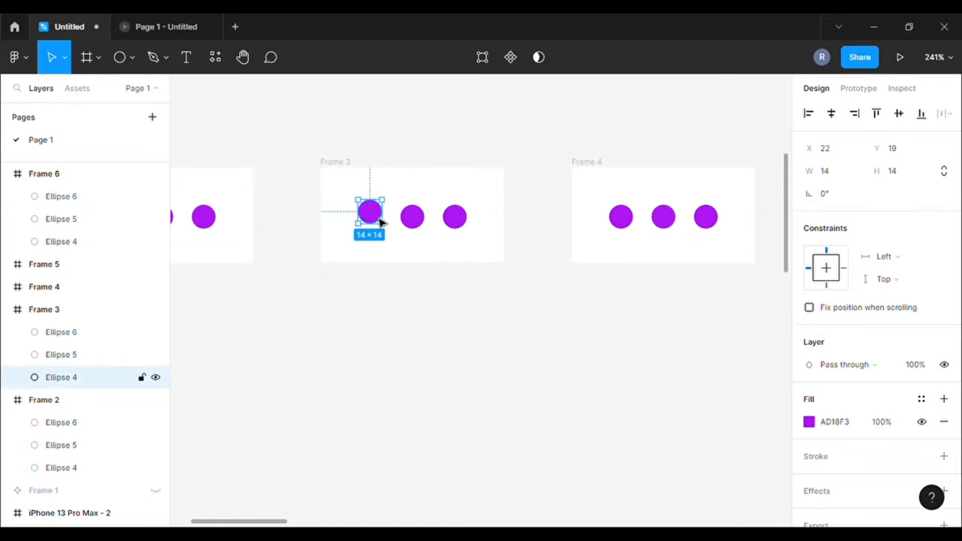
{"action": "key", "text": "Up"}
{"action": "key", "text": "Up"}
{"action": "key", "text": "Up"}
{"action": "key", "text": "Up"}
{"action": "key", "text": "Up"}
{"action": "key", "text": "Up"}
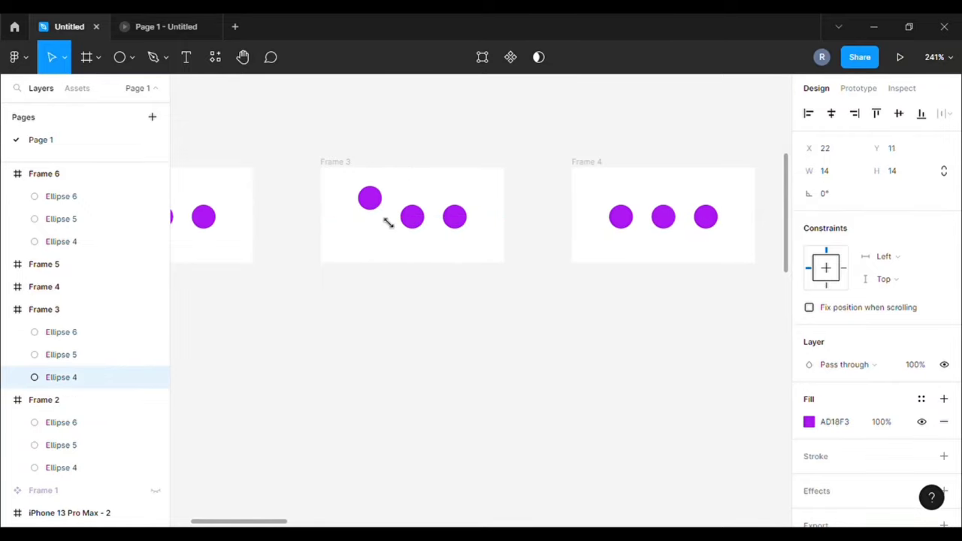
{"action": "key", "text": "Up"}
Set the first and middle dots of Frame 4 to Y 10
{"action": "left_click", "coordinate": [621, 225]}
{"action": "left_click", "coordinate": [894, 151]}
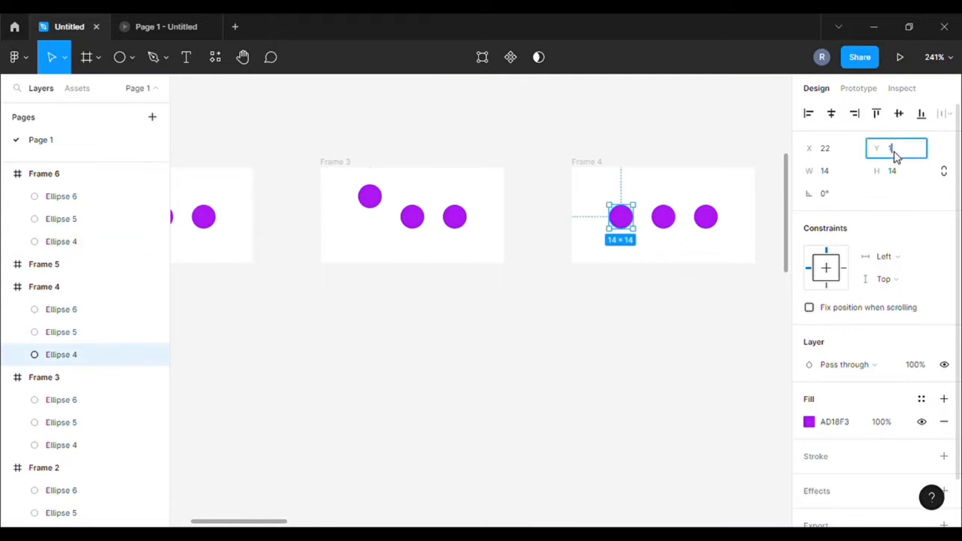
{"action": "left_click", "coordinate": [700, 191]}
{"action": "left_click", "coordinate": [663, 220]}
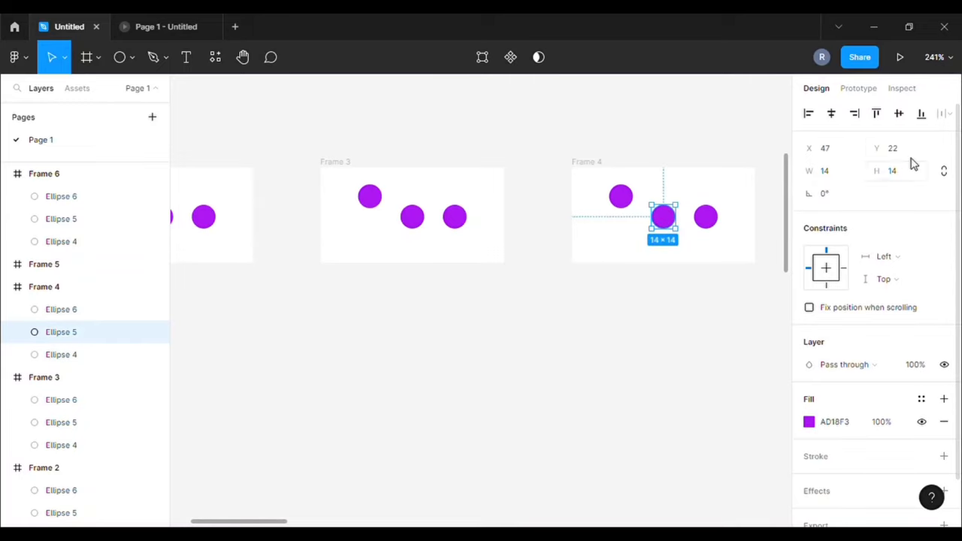
{"action": "left_click", "coordinate": [906, 153]}
{"action": "left_click", "coordinate": [727, 138]}
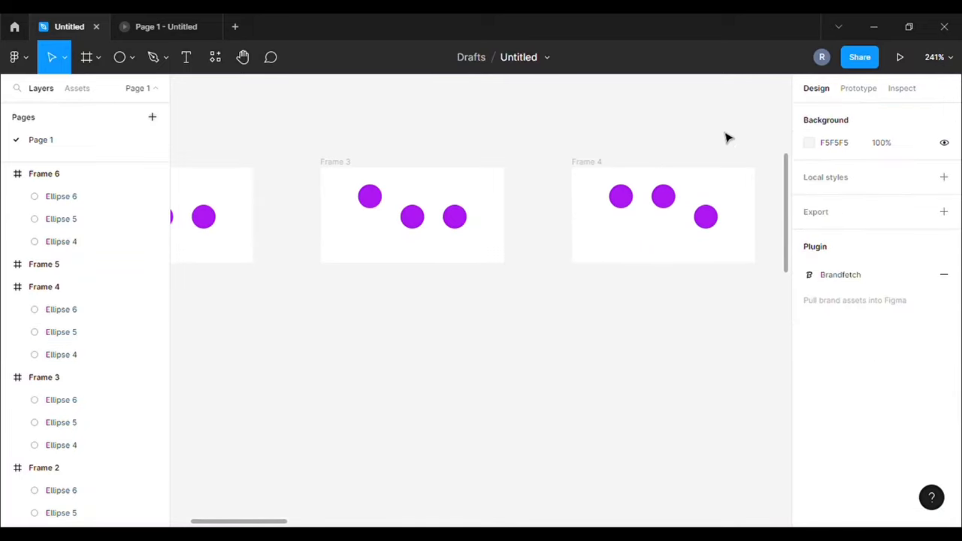
Set the middle and last dots of Frame 5 to Y 10
{"action": "left_click_drag", "start_coordinate": [268, 519], "coordinate": [363, 521]}
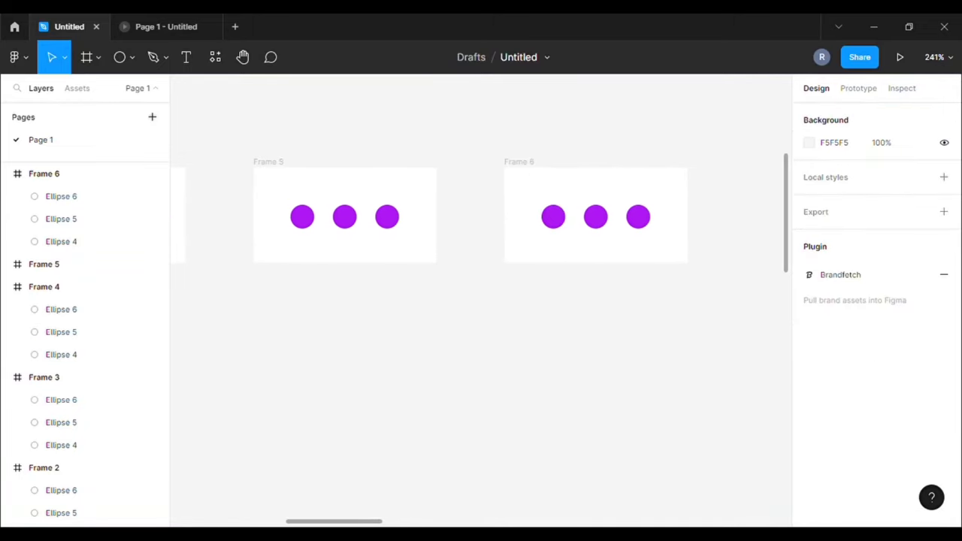
{"action": "left_click", "coordinate": [344, 217]}
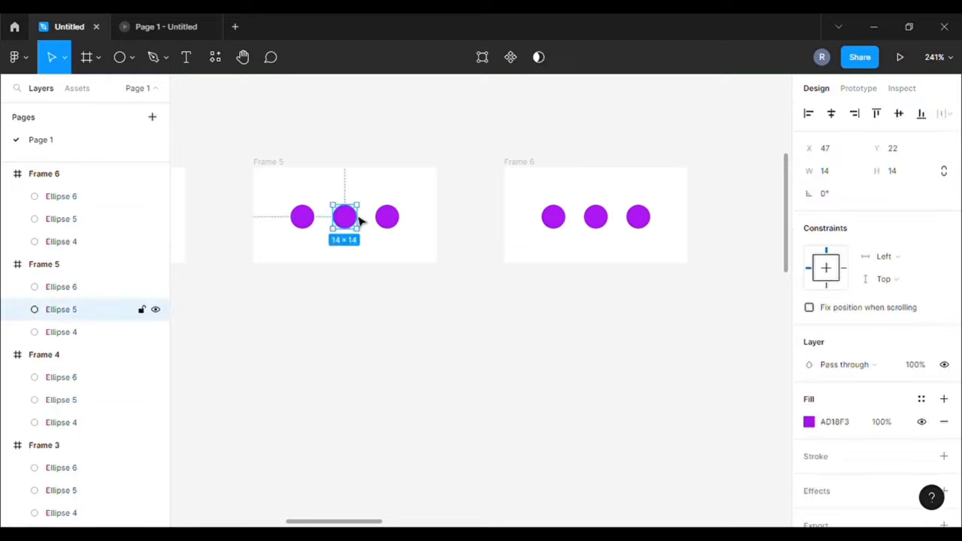
{"action": "left_click", "coordinate": [902, 157]}
{"action": "type", "text": "10"}
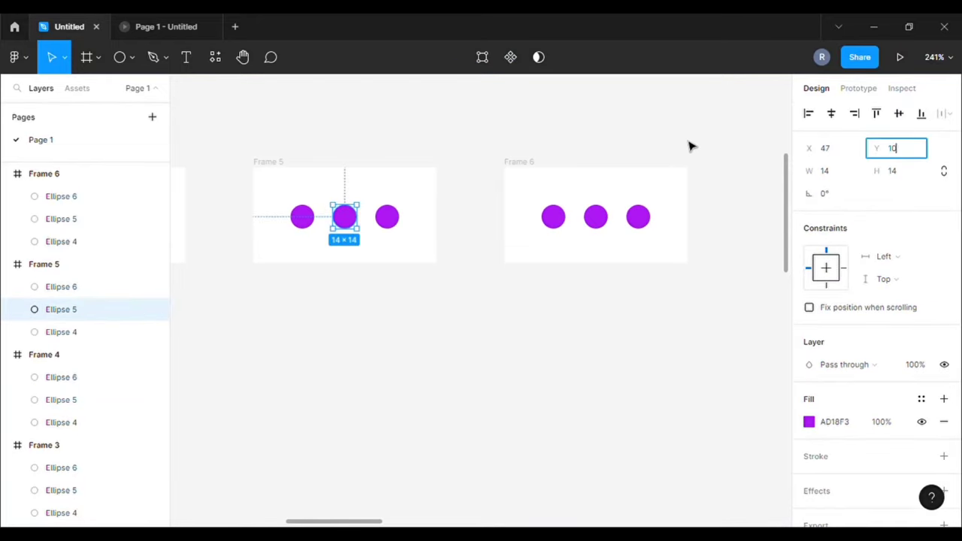
{"action": "left_click", "coordinate": [680, 150]}
{"action": "left_click", "coordinate": [401, 224]}
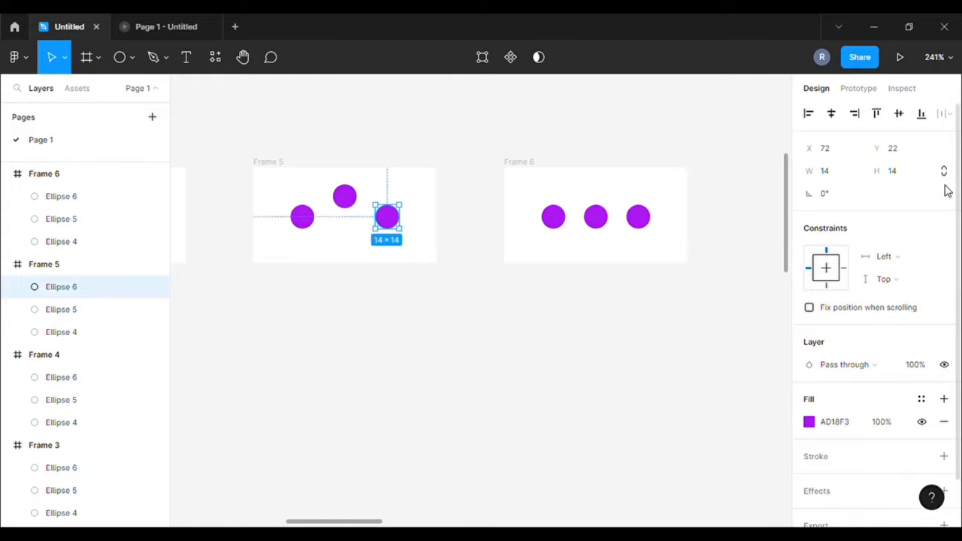
{"action": "left_click", "coordinate": [892, 153]}
{"action": "left_click", "coordinate": [902, 154]}
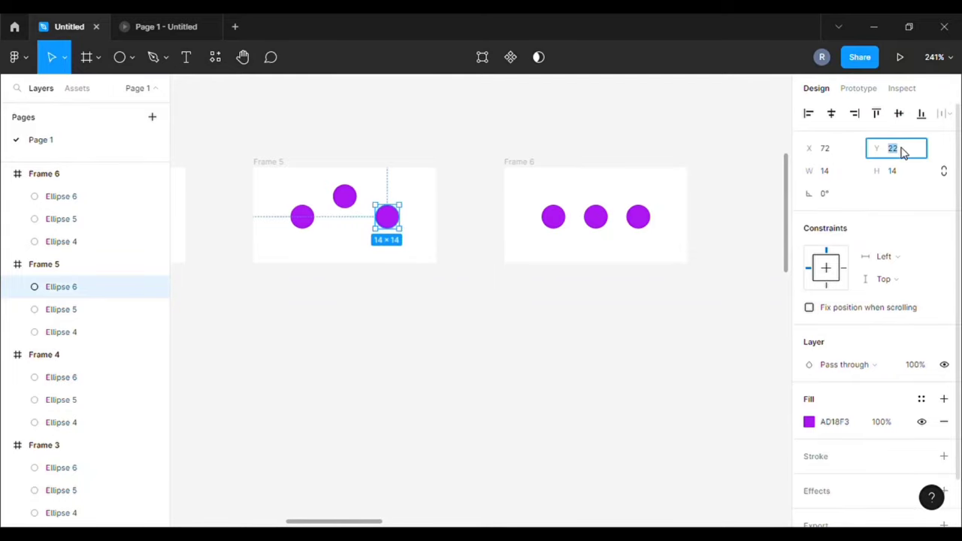
{"action": "type", "text": "10"}
{"action": "left_click", "coordinate": [717, 117]}
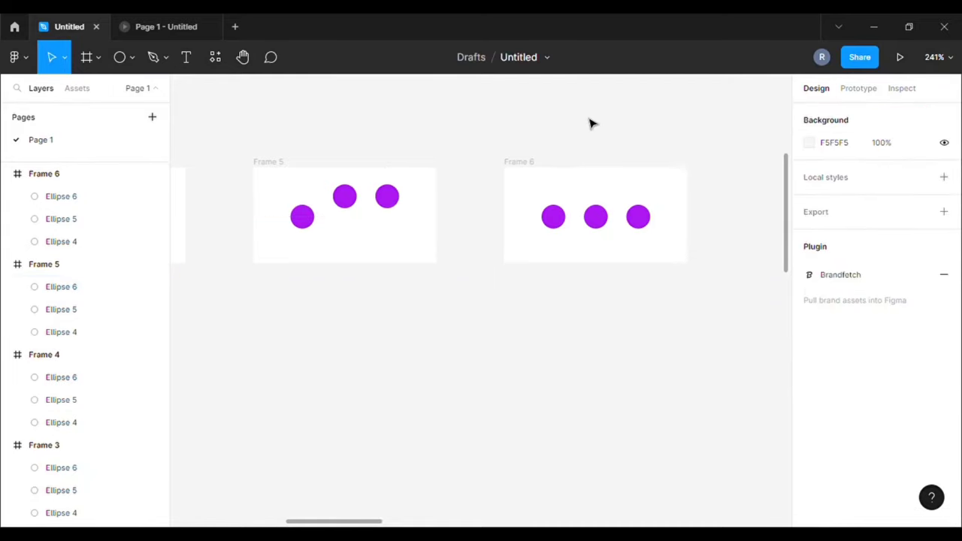
Turn the five dot frames into components and combine them as variants, Component 1
{"action": "scroll", "coordinate": [590, 124], "scroll_direction": "down", "scroll_amount": 3}
{"action": "scroll", "coordinate": [704, 290], "scroll_direction": "down", "scroll_amount": 3}
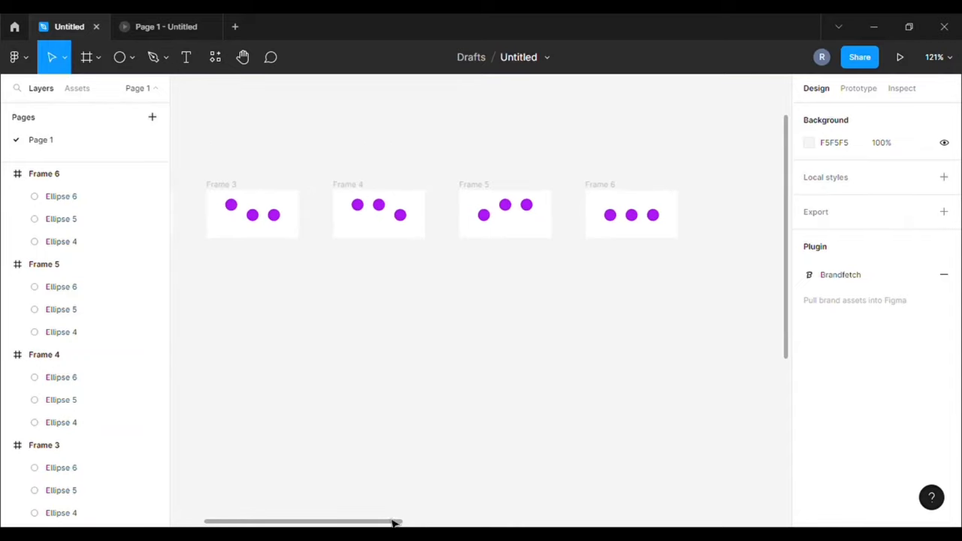
{"action": "mouse_move", "coordinate": [394, 522]}
{"action": "left_mouse_down"}
{"action": "mouse_move", "coordinate": [414, 519]}
{"action": "mouse_move", "coordinate": [342, 516]}
{"action": "left_mouse_up"}
{"action": "left_click_drag", "start_coordinate": [235, 155], "coordinate": [726, 262]}
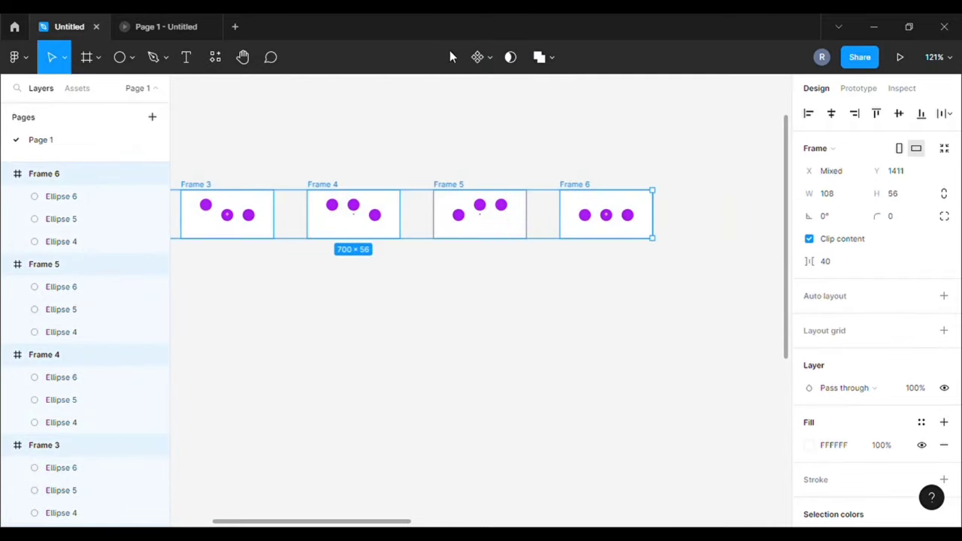
{"action": "left_click", "coordinate": [490, 58]}
{"action": "left_click", "coordinate": [472, 113]}
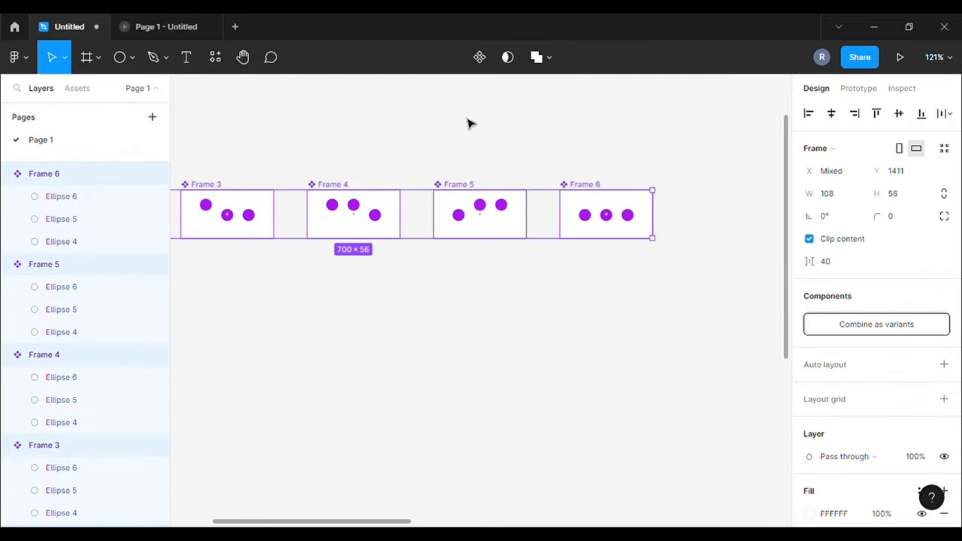
{"action": "left_click", "coordinate": [812, 326]}
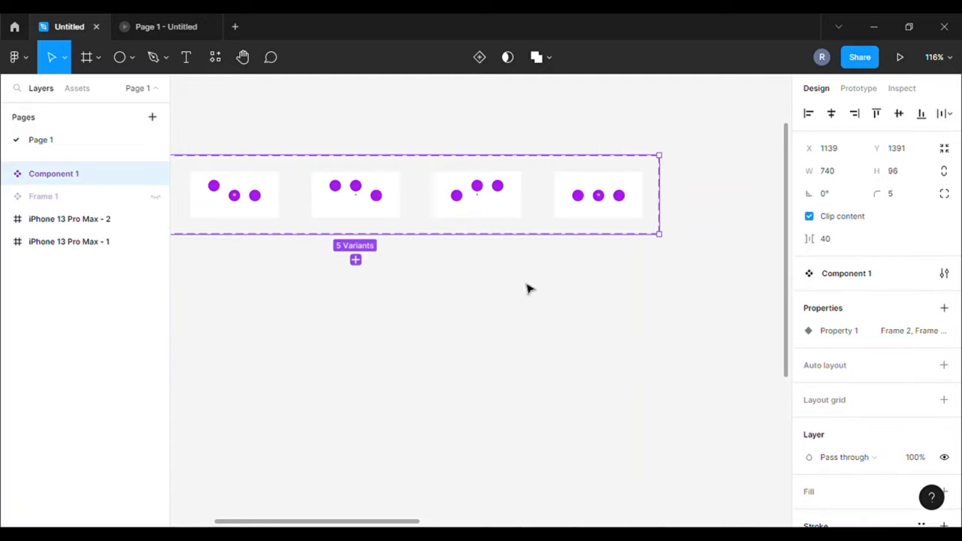
{"action": "left_click_drag", "start_coordinate": [418, 523], "coordinate": [367, 523]}
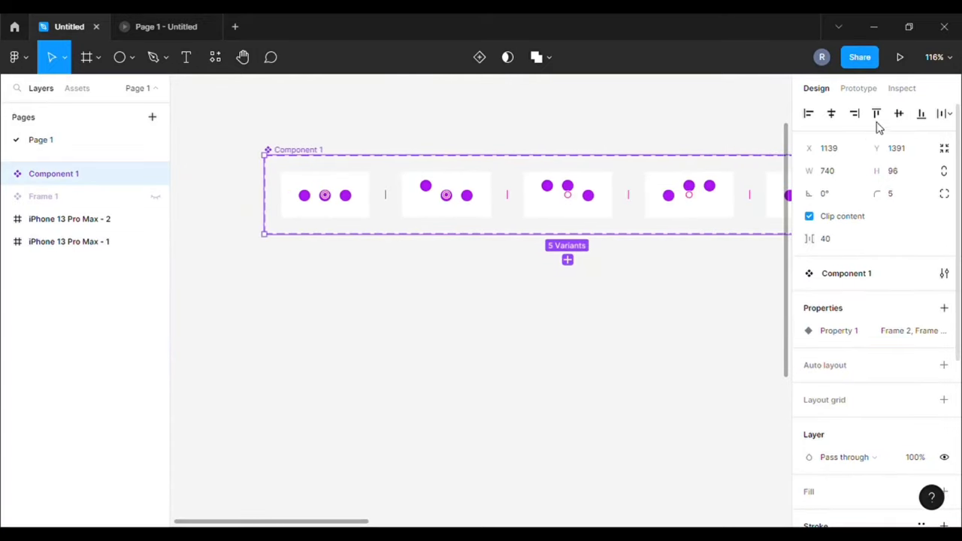
Link the first variant to Frame 3: After delay, Smart animate, Ease in and out
{"action": "left_click", "coordinate": [857, 88]}
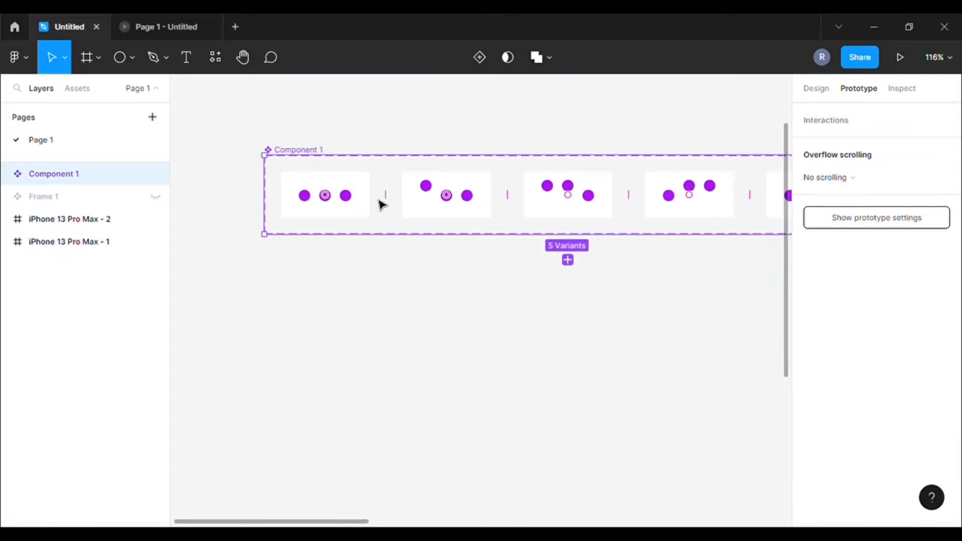
{"action": "left_click_drag", "start_coordinate": [369, 195], "coordinate": [412, 207]}
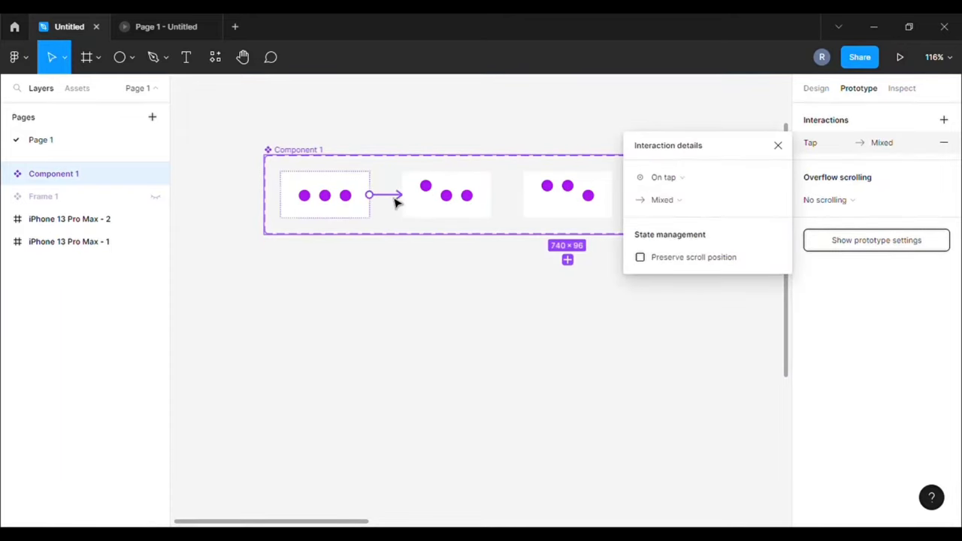
{"action": "left_click", "coordinate": [485, 152]}
{"action": "left_click_drag", "start_coordinate": [391, 204], "coordinate": [613, 195]}
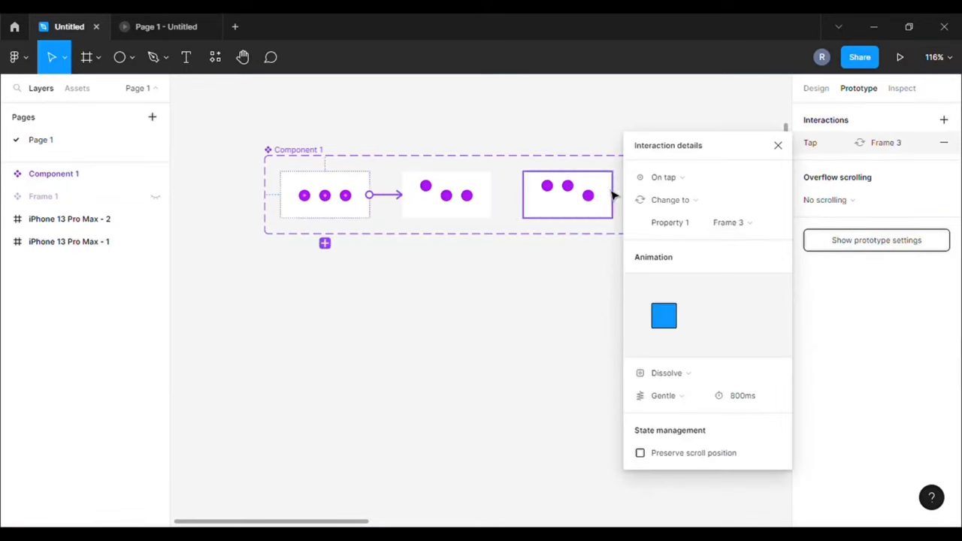
{"action": "left_click", "coordinate": [665, 178]}
{"action": "left_click", "coordinate": [717, 358]}
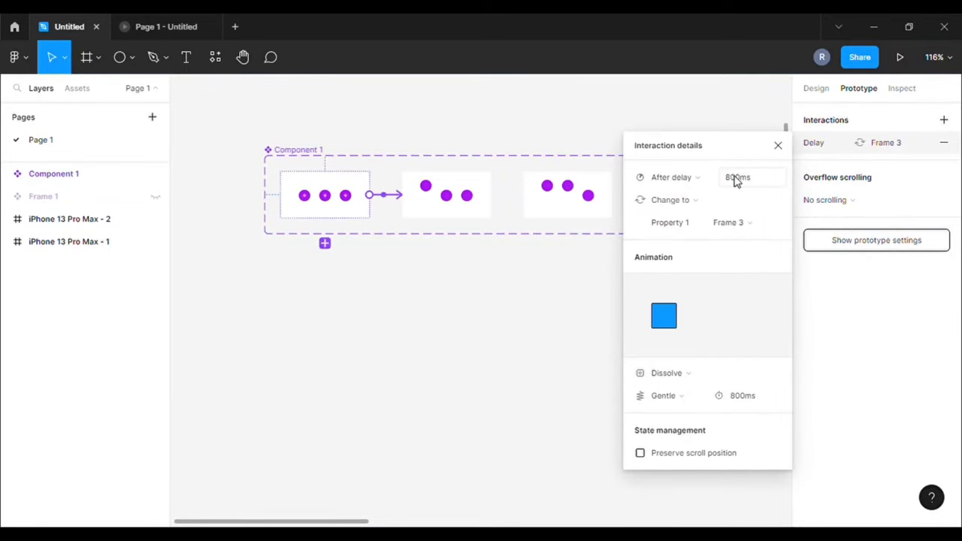
{"action": "left_click", "coordinate": [736, 182]}
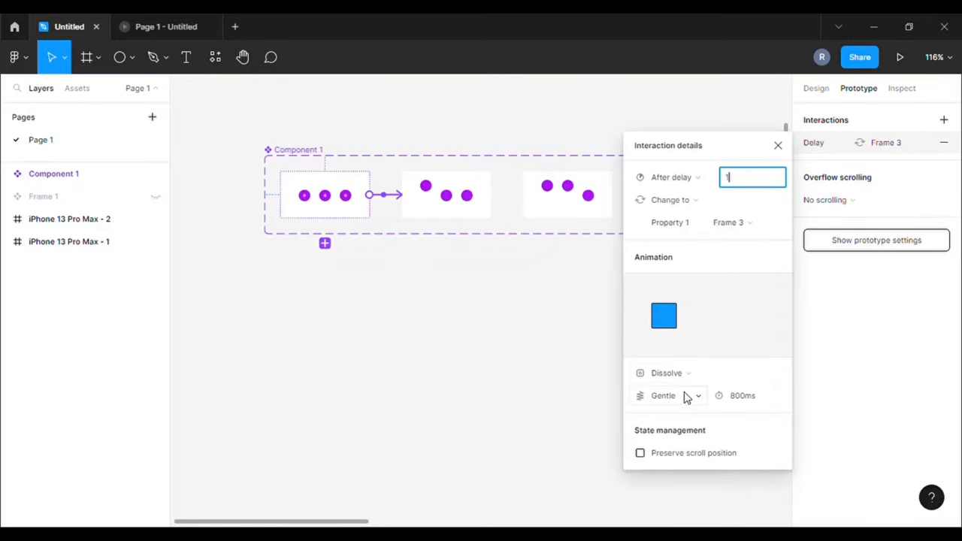
{"action": "left_click", "coordinate": [699, 374]}
{"action": "left_click", "coordinate": [685, 389]}
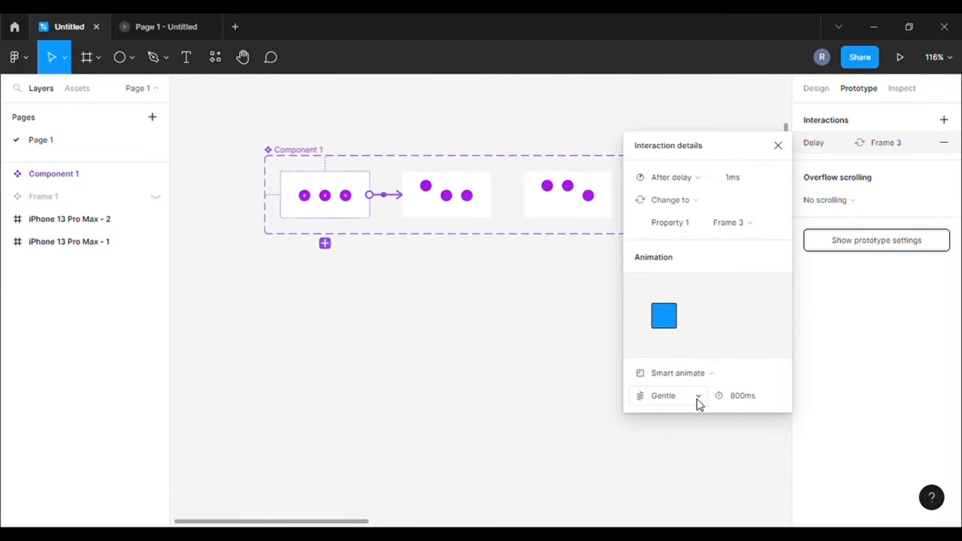
{"action": "left_click", "coordinate": [699, 398]}
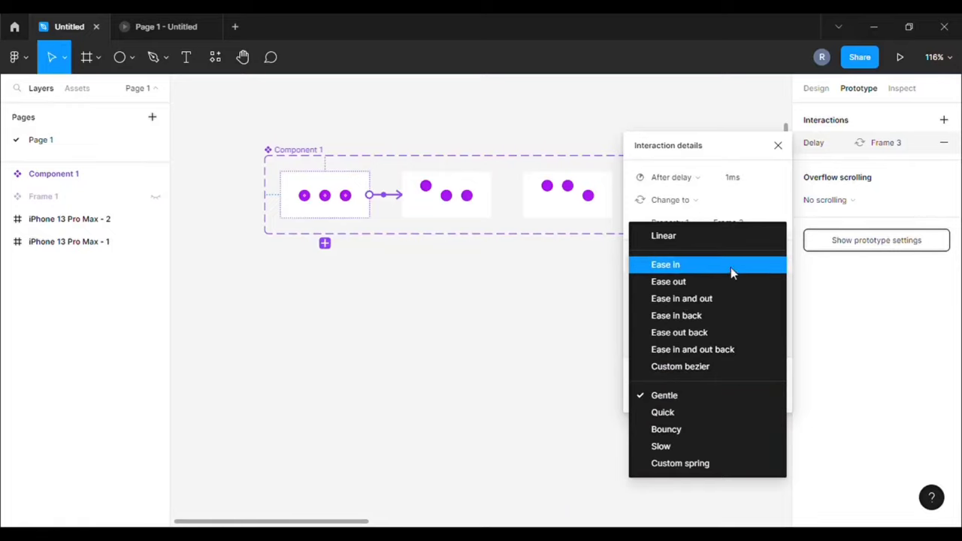
{"action": "left_click", "coordinate": [703, 300]}
{"action": "left_click", "coordinate": [543, 305]}
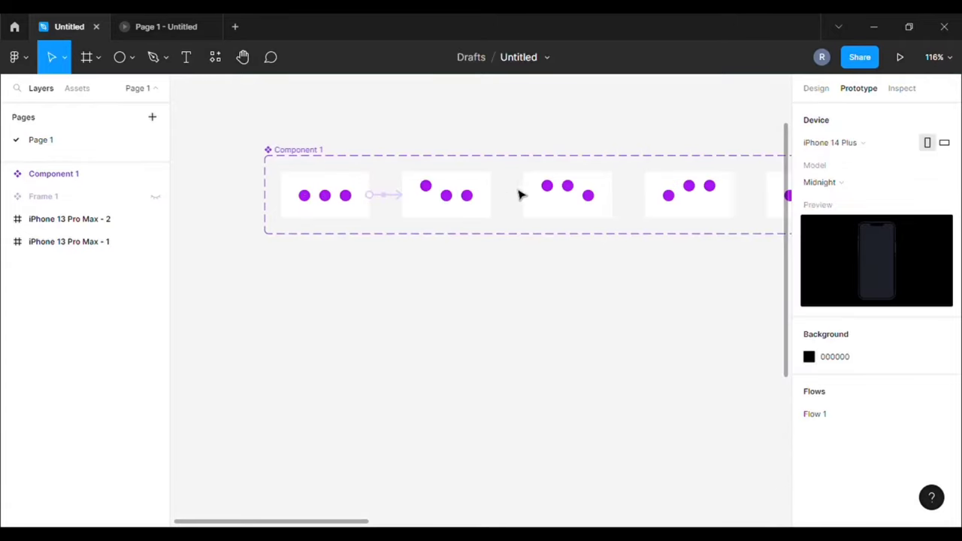
Link the second variant to the next one with an After delay of 1
{"action": "left_click", "coordinate": [485, 197]}
{"action": "left_click_drag", "start_coordinate": [491, 197], "coordinate": [536, 201]}
{"action": "left_click", "coordinate": [665, 176]}
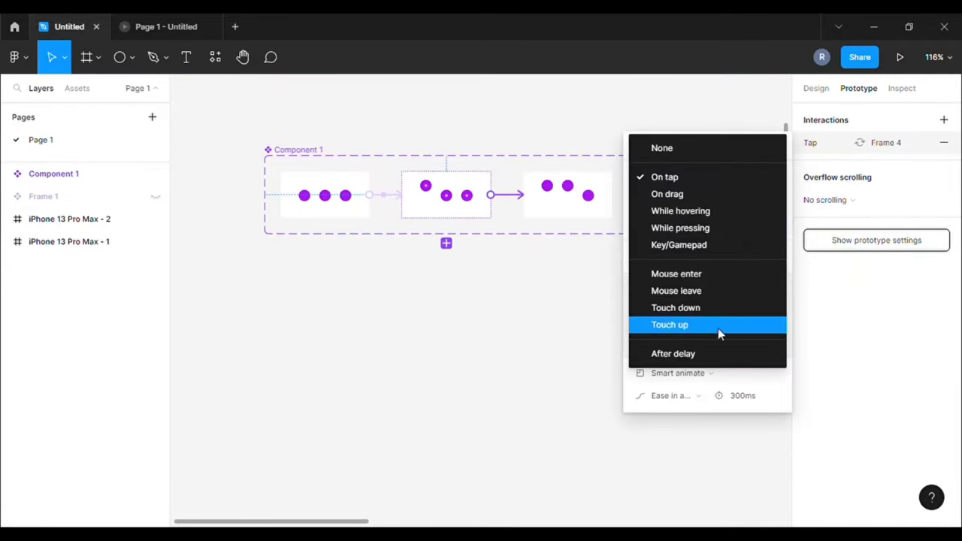
{"action": "left_click", "coordinate": [680, 354]}
{"action": "left_click", "coordinate": [733, 179]}
{"action": "type", "text": "1"}
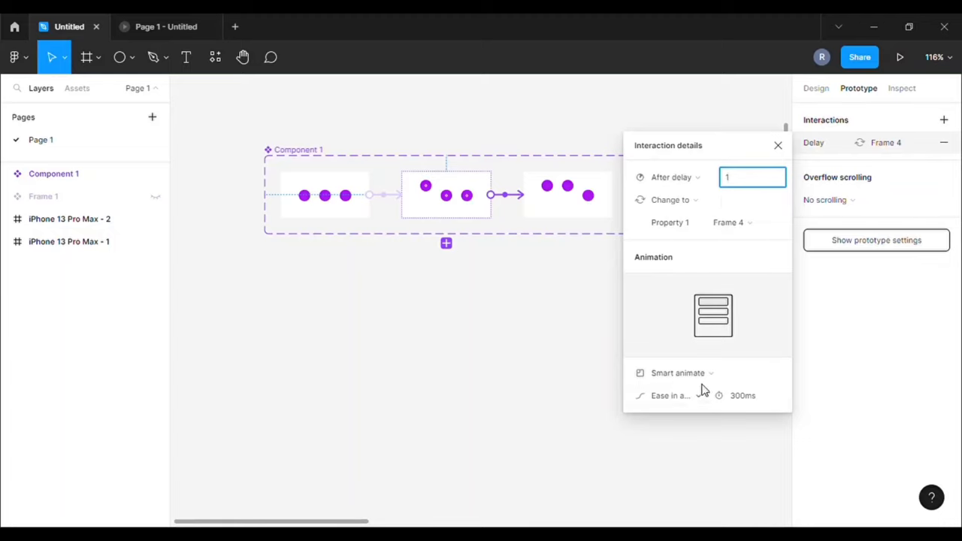
{"action": "key", "text": "Escape"}
Link the third variant to the fourth with an After delay of 1
{"action": "left_click", "coordinate": [665, 204]}
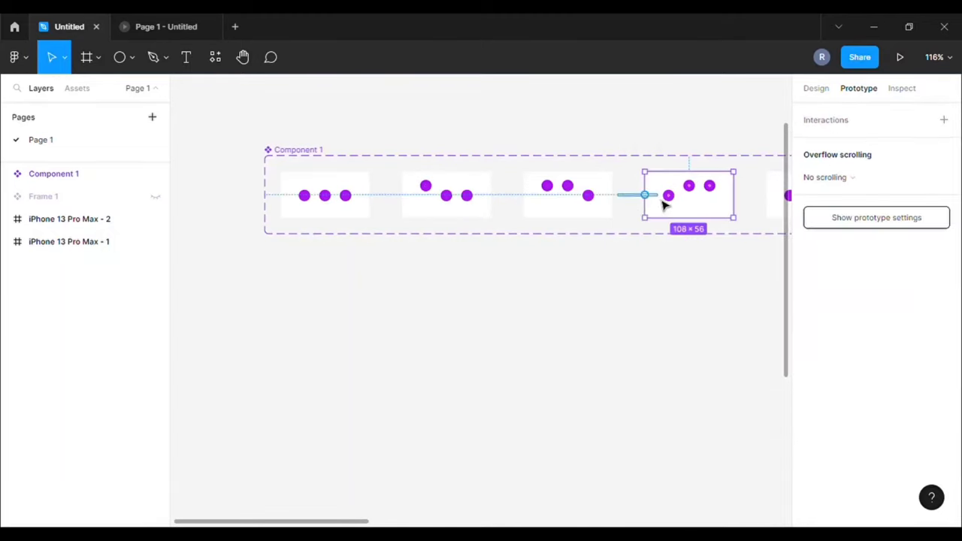
{"action": "key", "text": "Escape"}
{"action": "left_click_drag", "start_coordinate": [612, 195], "coordinate": [673, 209]}
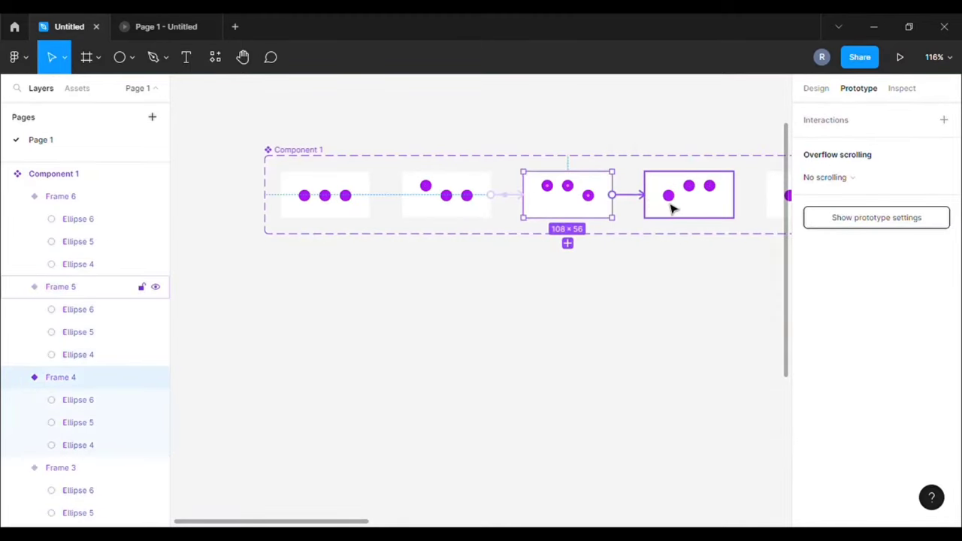
{"action": "left_click", "coordinate": [669, 177]}
{"action": "left_click", "coordinate": [672, 353]}
{"action": "left_click", "coordinate": [746, 184]}
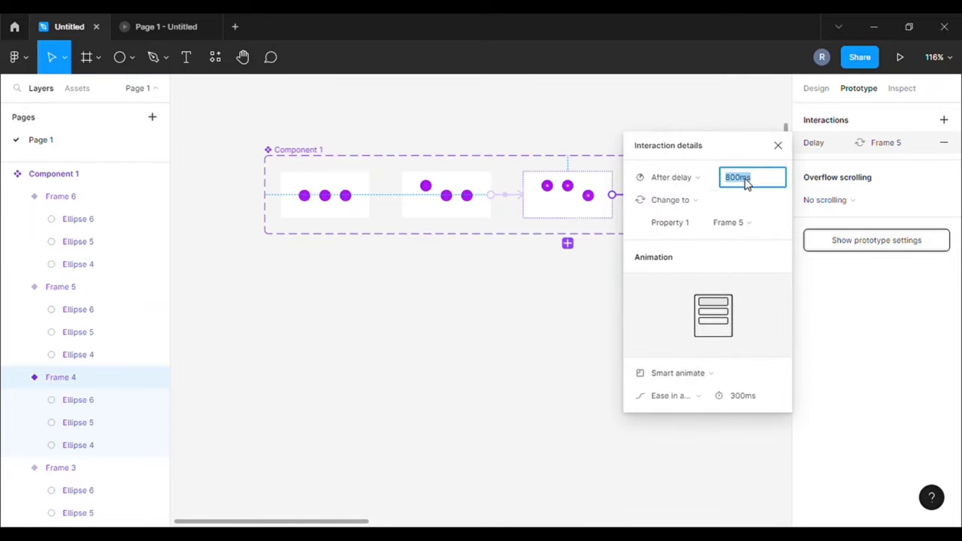
{"action": "type", "text": "1"}
{"action": "left_click", "coordinate": [600, 365]}
Link Frame 5 to Frame 6 with an After delay trigger
{"action": "left_click", "coordinate": [688, 200]}
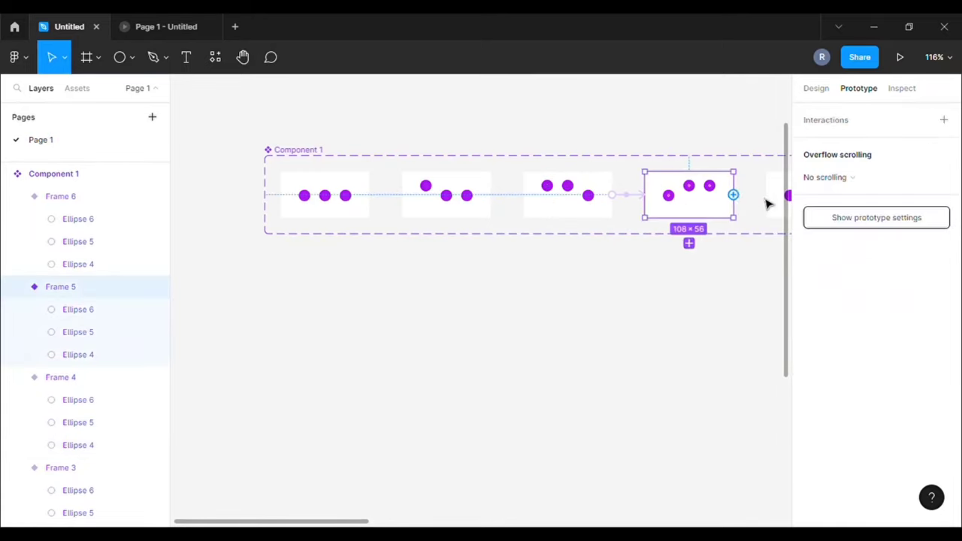
{"action": "left_click_drag", "start_coordinate": [733, 196], "coordinate": [778, 202]}
{"action": "left_click", "coordinate": [745, 176]}
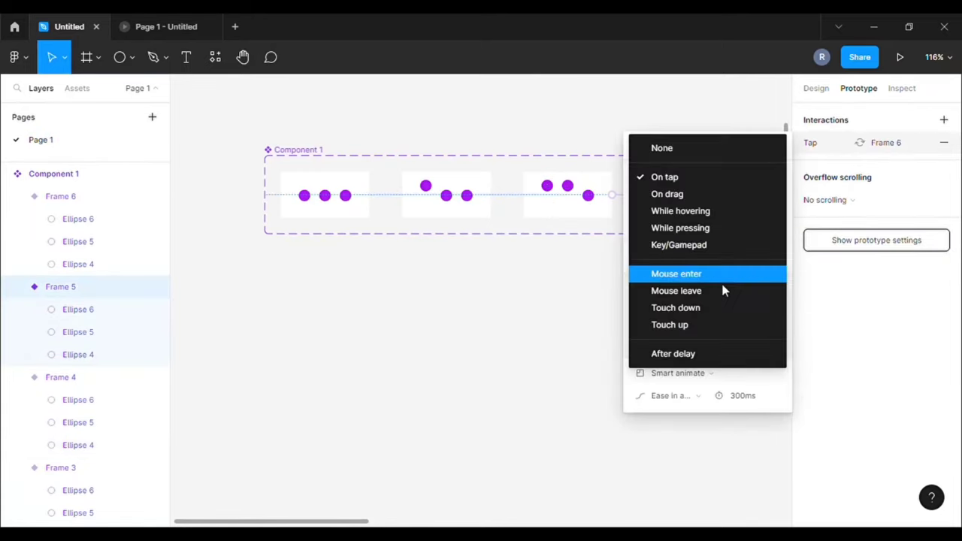
{"action": "left_click", "coordinate": [669, 354]}
{"action": "left_click", "coordinate": [751, 180]}
{"action": "type", "text": "1"}
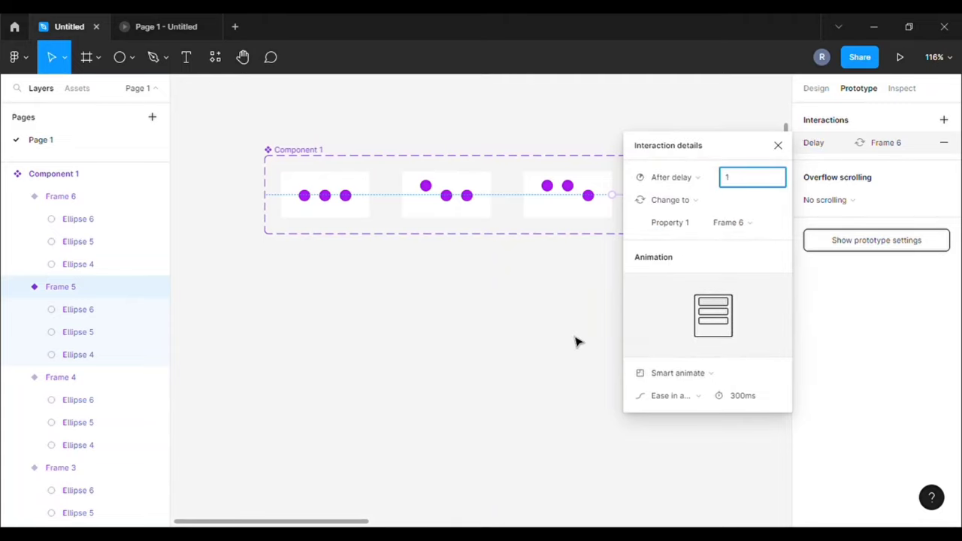
{"action": "left_click", "coordinate": [577, 342]}
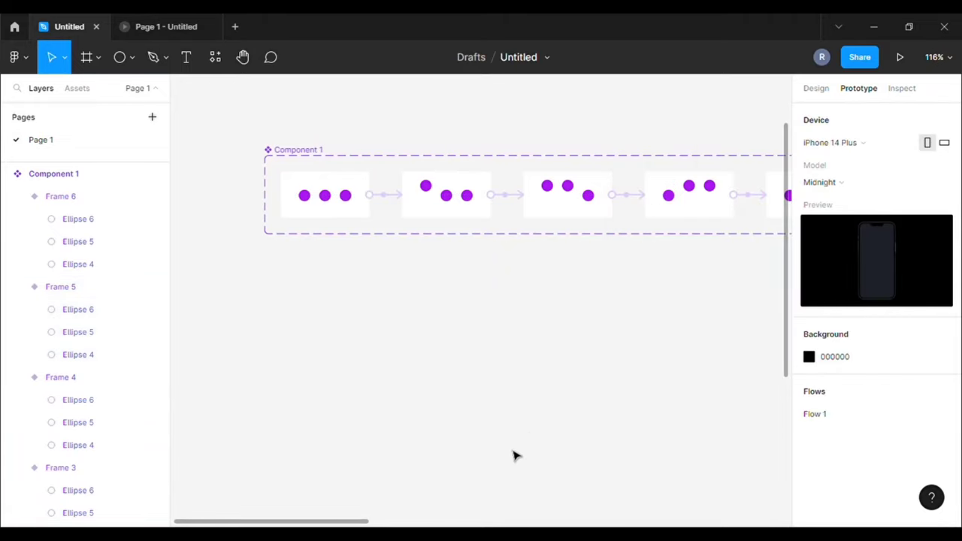
Loop Frame 6 back to the first variant with an After delay trigger
{"action": "scroll", "coordinate": [376, 523], "scroll_direction": "down", "scroll_amount": 1}
{"action": "scroll", "coordinate": [481, 301], "scroll_direction": "right", "scroll_amount": 2}
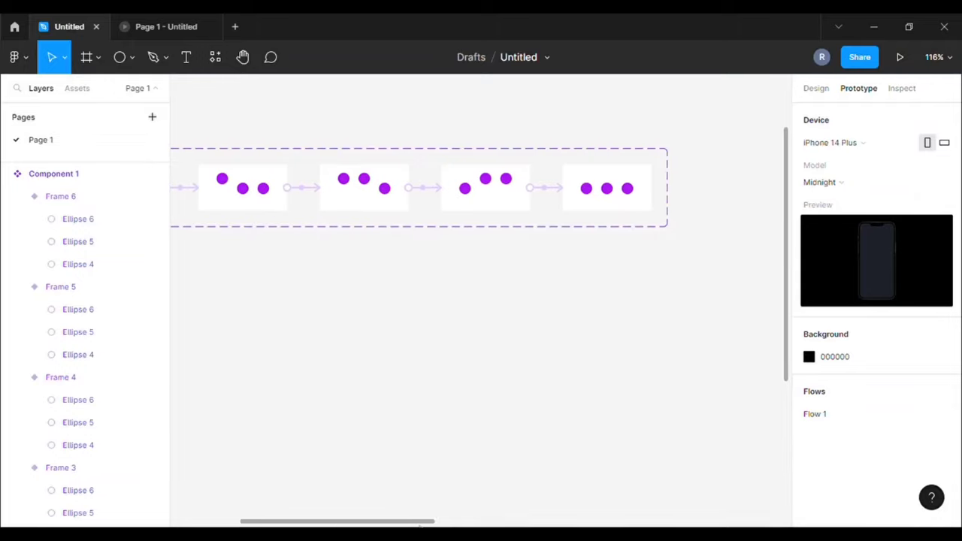
{"action": "left_click_drag", "start_coordinate": [606, 210], "coordinate": [400, 174]}
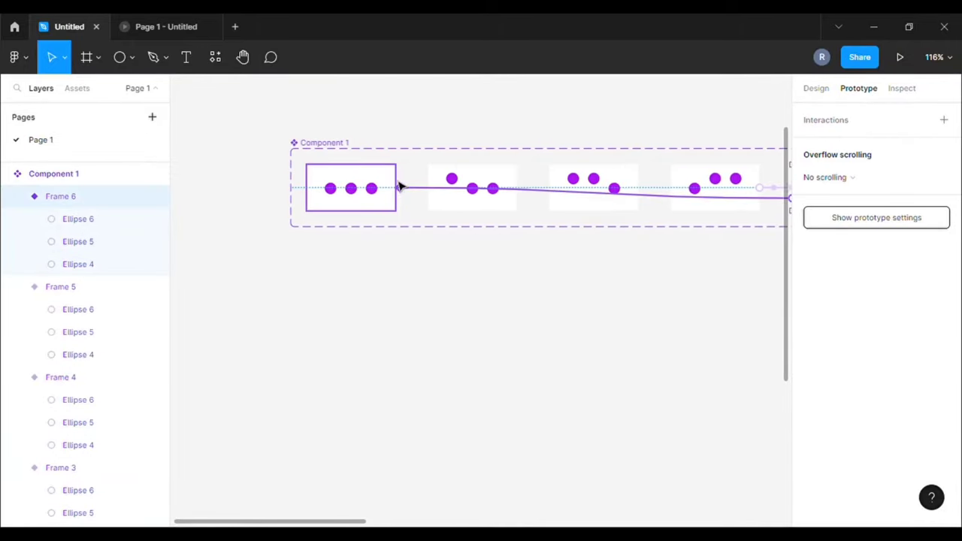
{"action": "left_click", "coordinate": [714, 178]}
{"action": "left_click", "coordinate": [671, 365]}
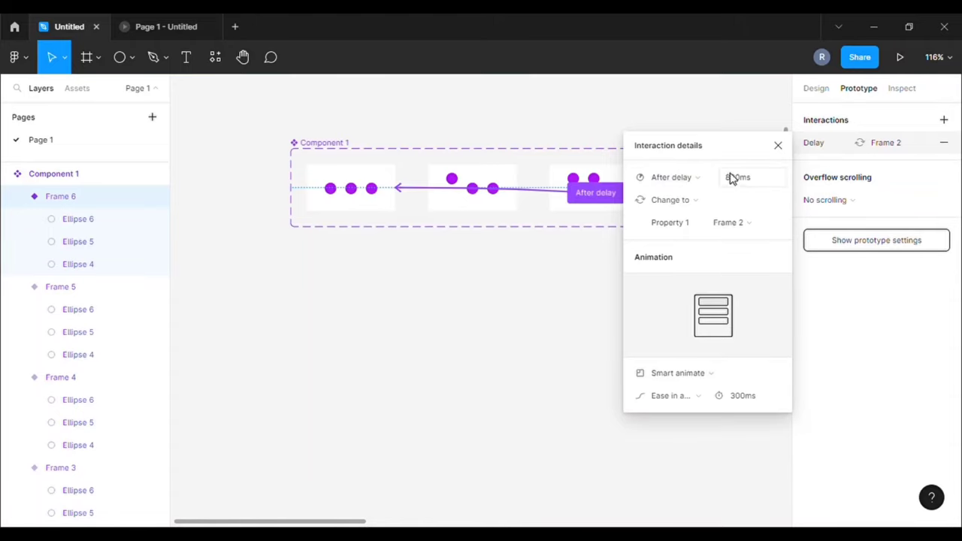
{"action": "left_click", "coordinate": [732, 178]}
{"action": "left_click", "coordinate": [558, 307]}
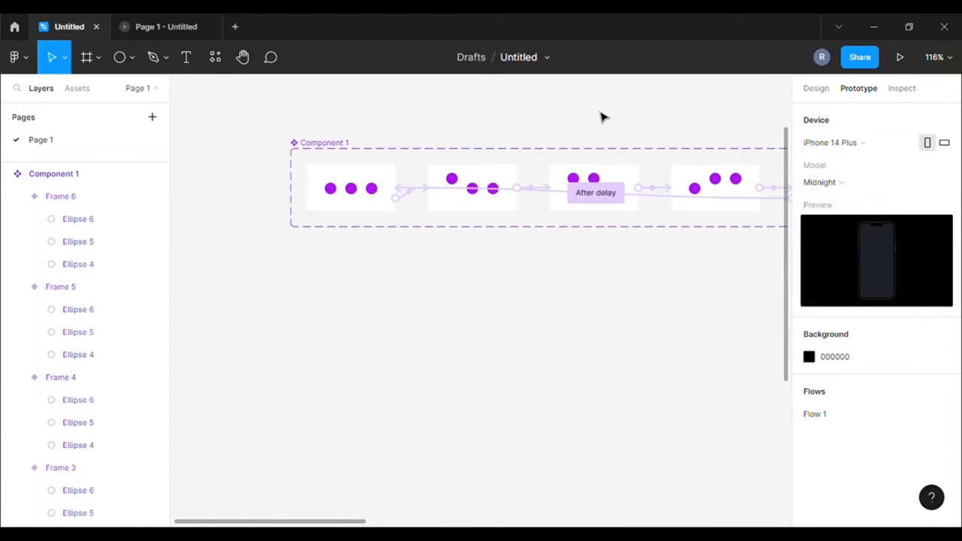
Move the variant set up-left and drag a Component 1 instance toward the phone screens
{"action": "scroll", "coordinate": [489, 225], "scroll_direction": "down", "scroll_amount": 2}
{"action": "left_click", "coordinate": [391, 144]}
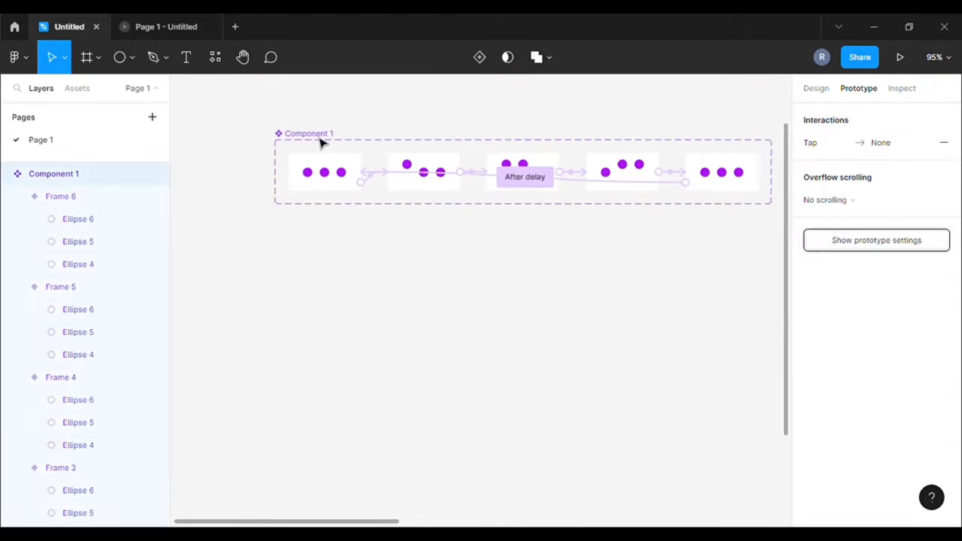
{"action": "left_click_drag", "start_coordinate": [321, 143], "coordinate": [256, 135]}
{"action": "left_click", "coordinate": [77, 88]}
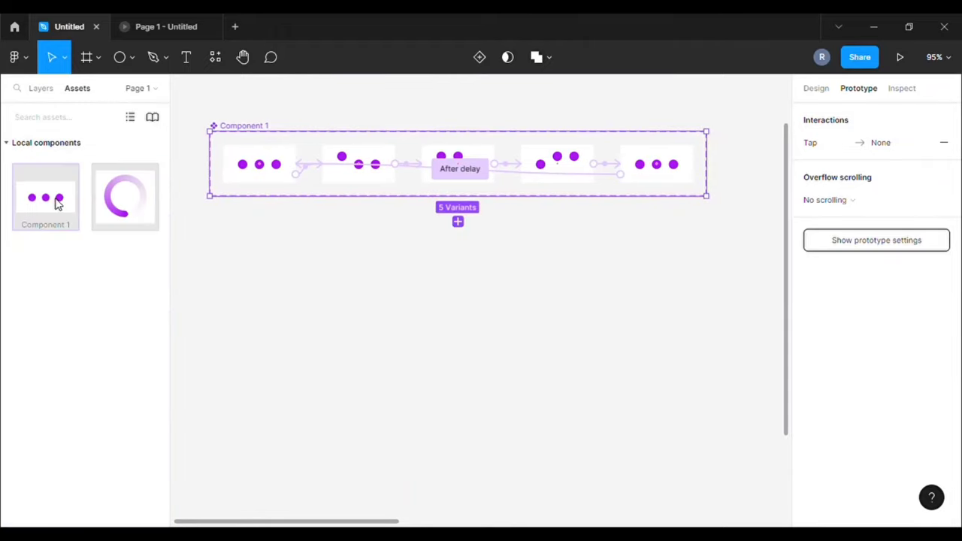
{"action": "left_click_drag", "start_coordinate": [98, 205], "coordinate": [689, 259]}
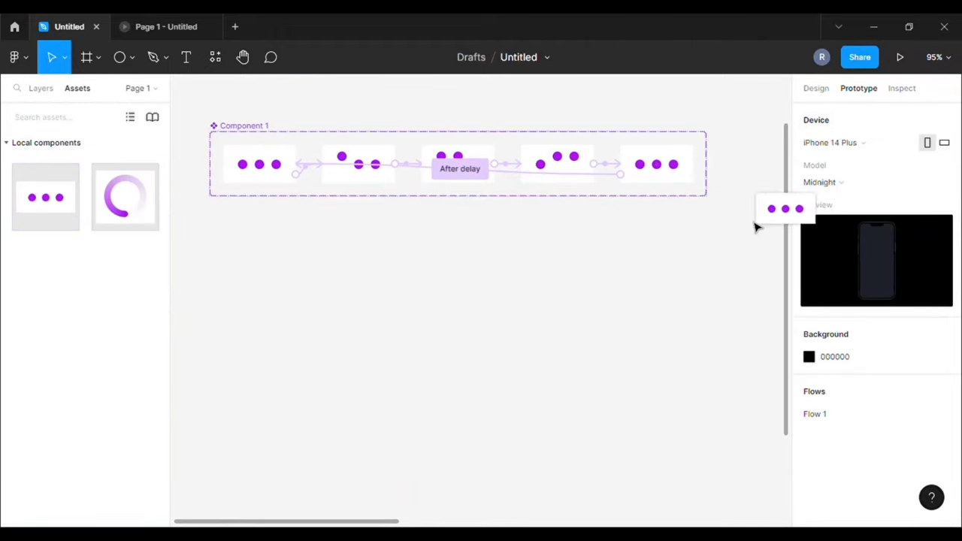
{"action": "scroll", "coordinate": [378, 451], "scroll_direction": "right", "scroll_amount": 5}
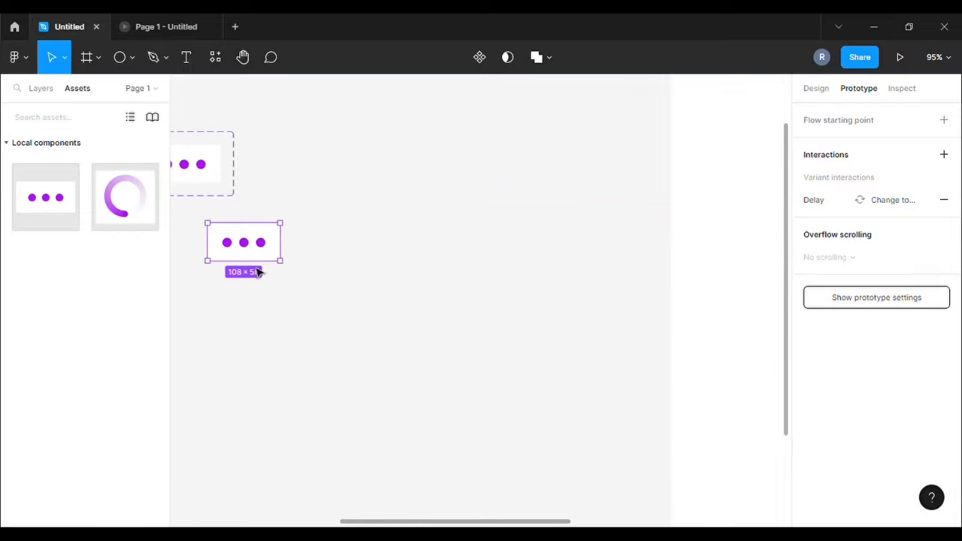
{"action": "mouse_move", "coordinate": [248, 242]}
{"action": "left_mouse_down"}
{"action": "mouse_move", "coordinate": [803, 203]}
{"action": "mouse_move", "coordinate": [711, 218]}
{"action": "left_mouse_up"}
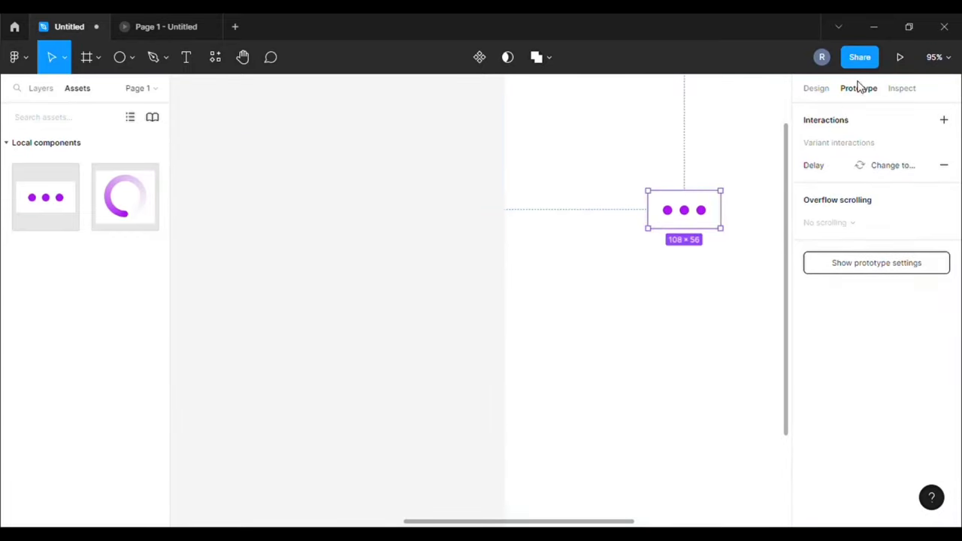
Centre the dots loader in the iPhone 13 Pro Max - 2 screen at X 160, Y 347
{"action": "left_click", "coordinate": [816, 89]}
{"action": "scroll", "coordinate": [679, 145], "scroll_direction": "down", "scroll_amount": 5, "text": "ctrl"}
{"action": "scroll", "coordinate": [643, 172], "scroll_direction": "right", "scroll_amount": 2}
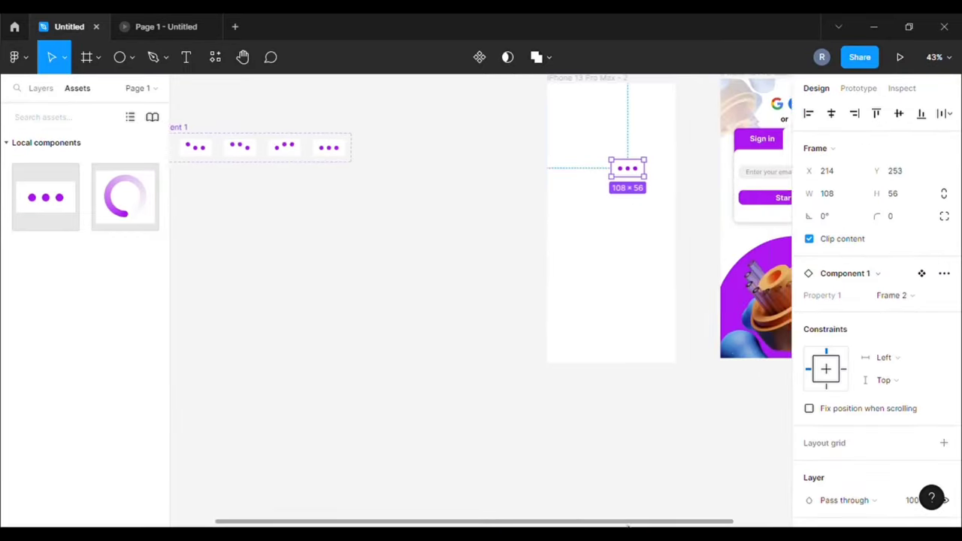
{"action": "scroll", "coordinate": [643, 173], "scroll_direction": "right", "scroll_amount": 2}
{"action": "left_click_drag", "start_coordinate": [590, 183], "coordinate": [581, 210]}
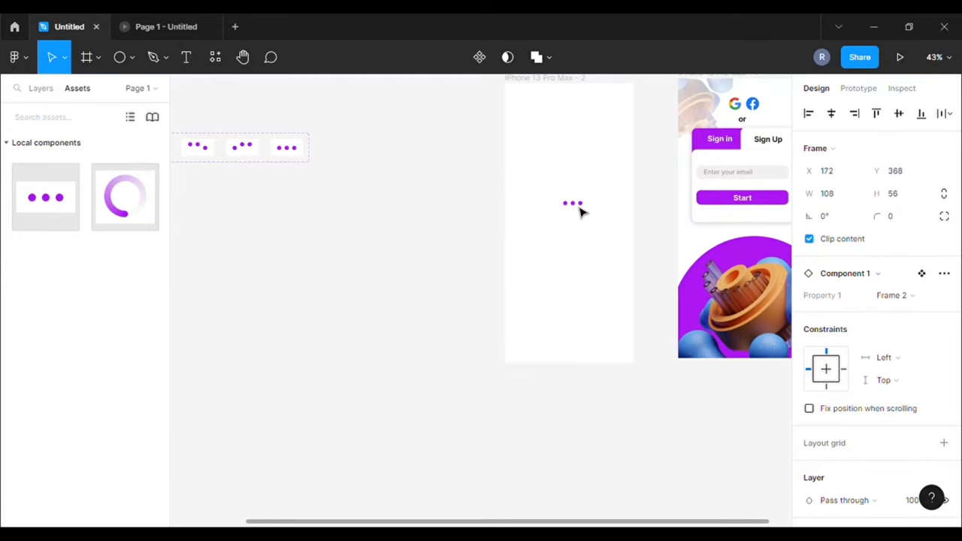
{"action": "left_click", "coordinate": [547, 80]}
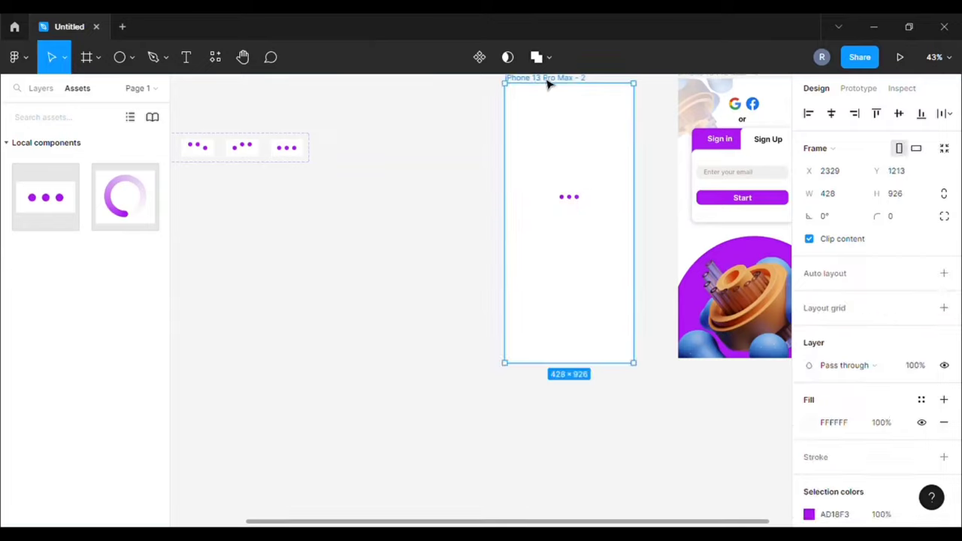
Present the prototype to watch the purple dots loader, then return to the loading screen
{"action": "left_click", "coordinate": [901, 58]}
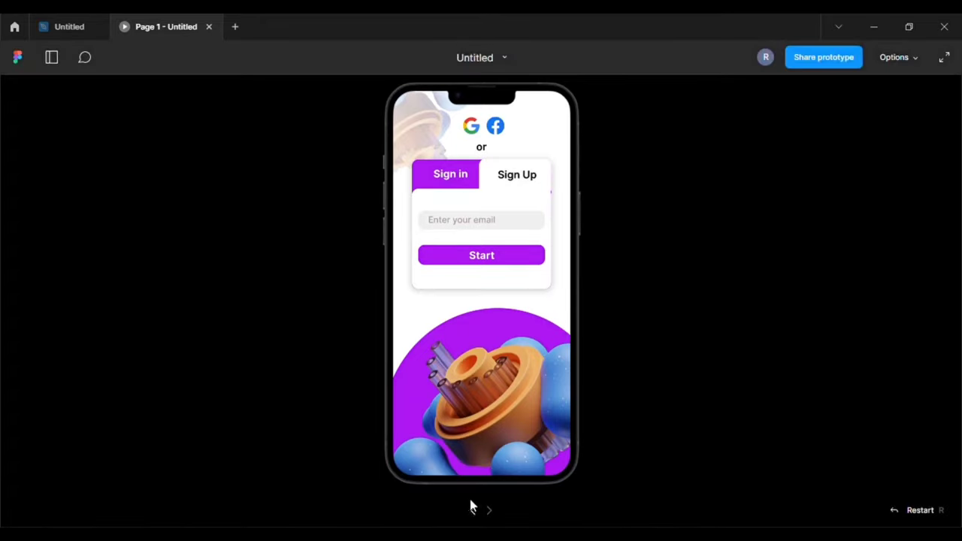
{"action": "left_click", "coordinate": [474, 514]}
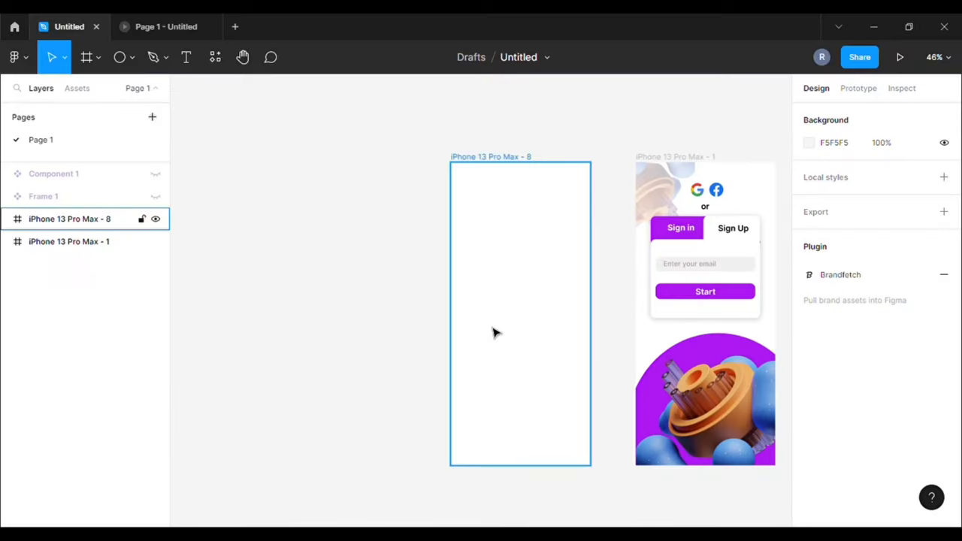
Move the empty iPhone 13 Pro Max - 8 frame to the left and deselect it
{"action": "left_click_drag", "start_coordinate": [519, 281], "coordinate": [225, 284]}
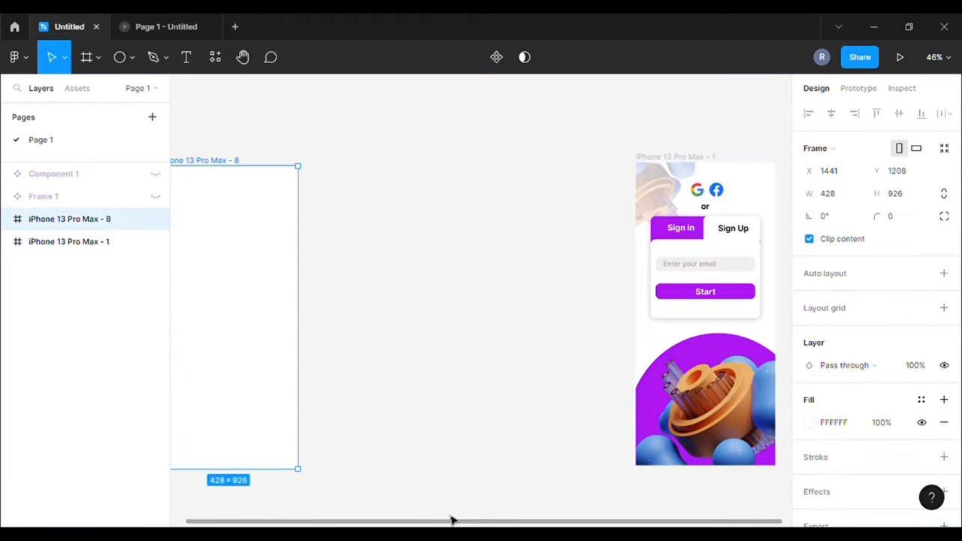
{"action": "left_click_drag", "start_coordinate": [474, 524], "coordinate": [290, 524]}
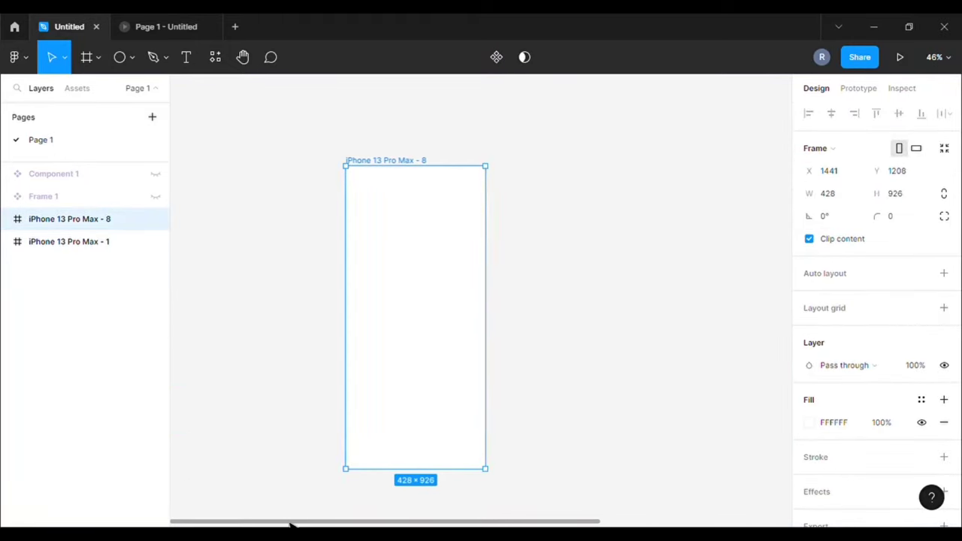
{"action": "key", "text": "Escape"}
{"action": "scroll", "coordinate": [421, 329], "scroll_direction": "left", "scroll_amount": 1}
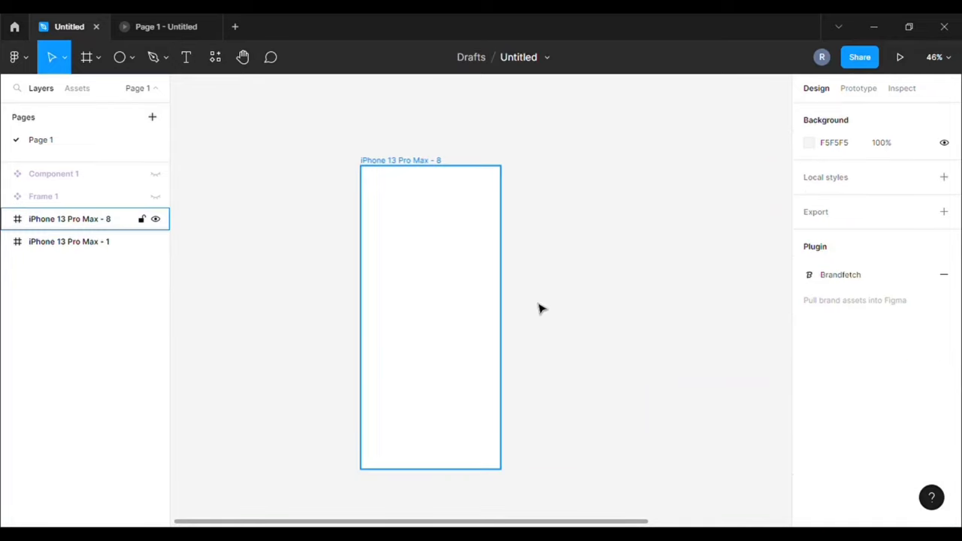
Draw a thin rounded rectangle bar across the empty phone screen and centre it horizontally
{"action": "left_click", "coordinate": [132, 58]}
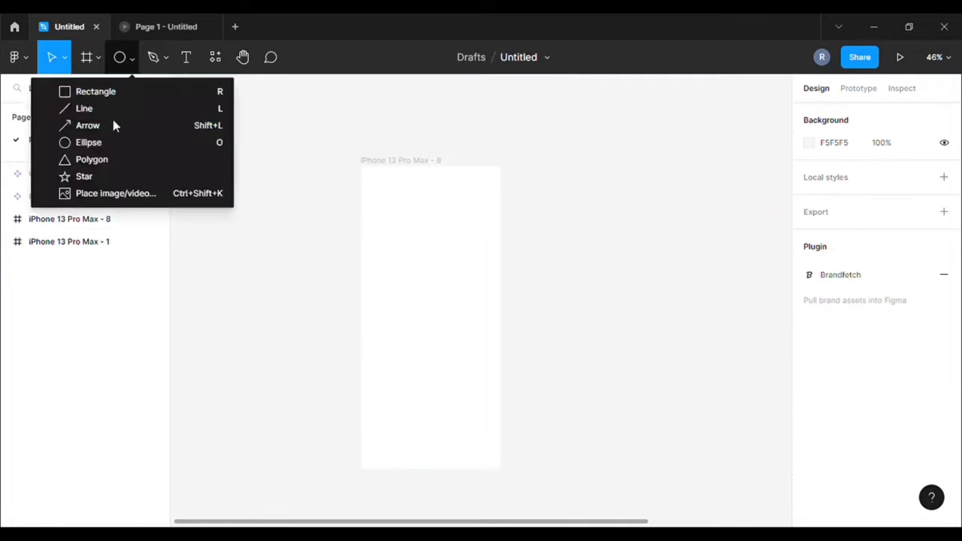
{"action": "left_click", "coordinate": [111, 97]}
{"action": "scroll", "coordinate": [434, 306], "scroll_direction": "up", "scroll_amount": 1}
{"action": "scroll", "coordinate": [434, 305], "scroll_direction": "up", "scroll_amount": 2}
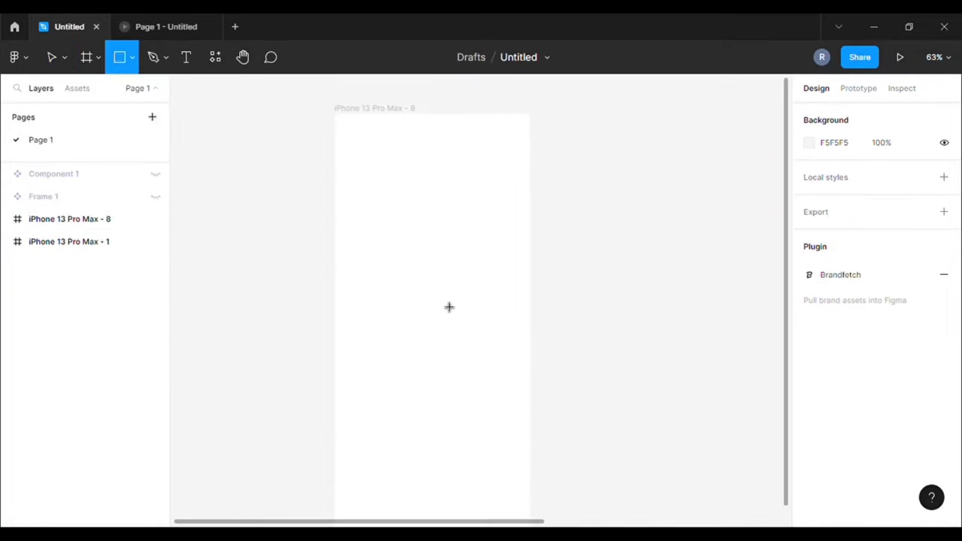
{"action": "scroll", "coordinate": [523, 339], "scroll_direction": "up", "scroll_amount": 2}
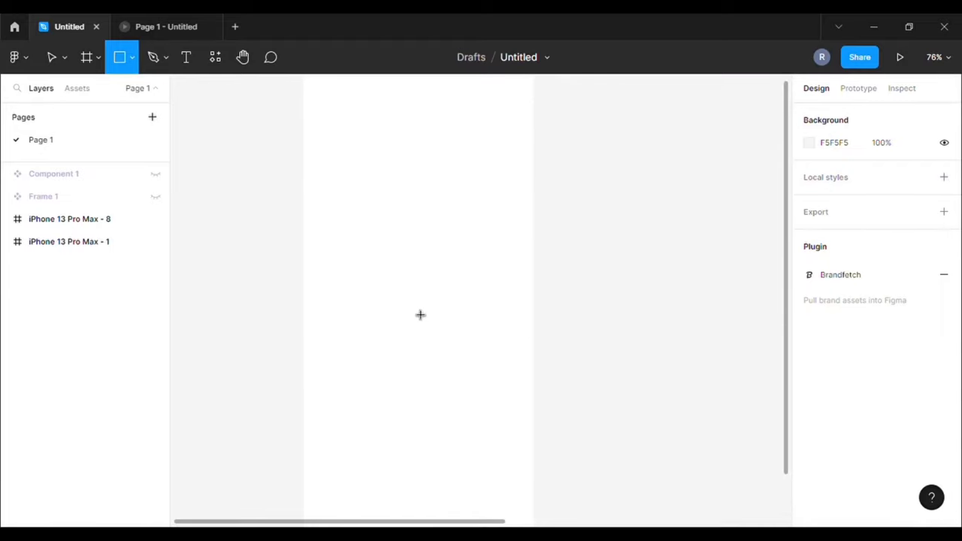
{"action": "left_click_drag", "start_coordinate": [367, 291], "coordinate": [506, 305]}
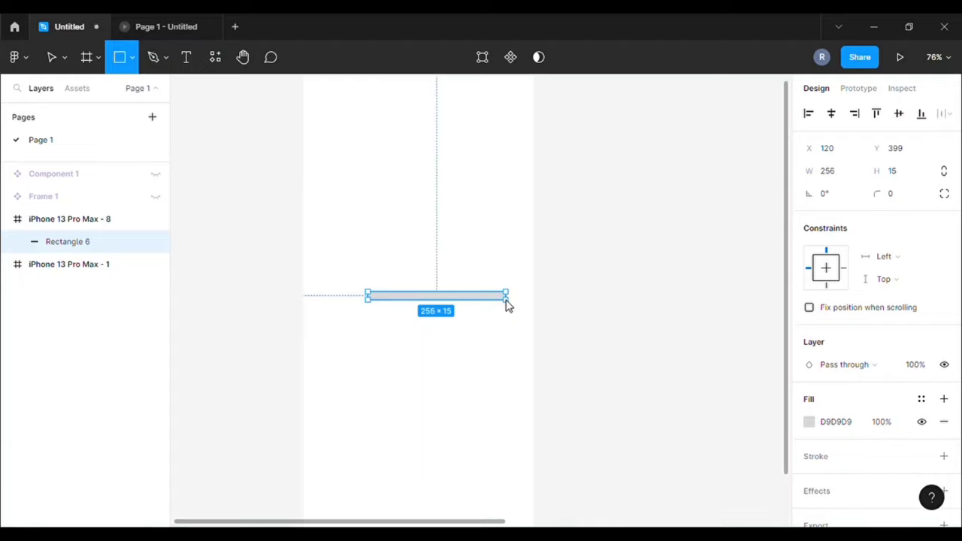
{"action": "left_click", "coordinate": [903, 201]}
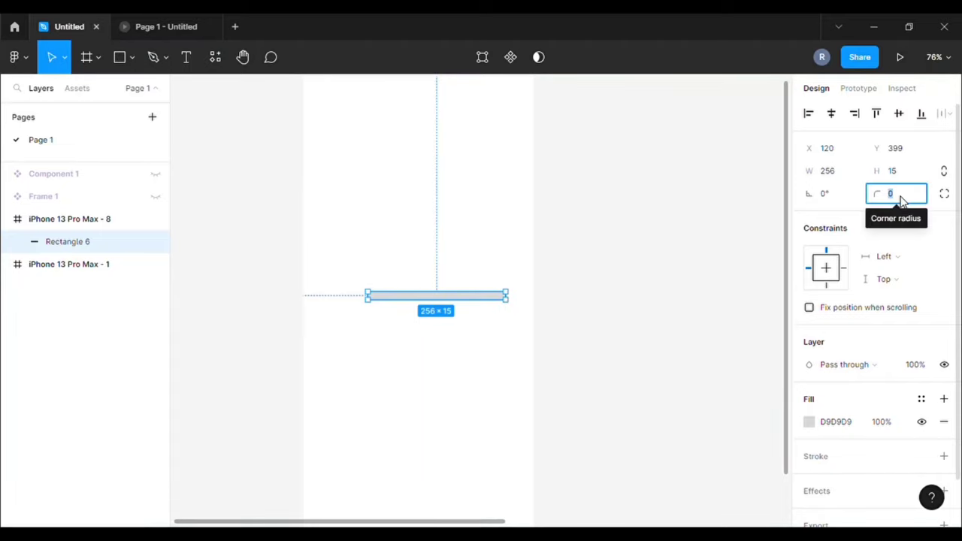
{"action": "type", "text": "15"}
{"action": "left_click", "coordinate": [652, 252]}
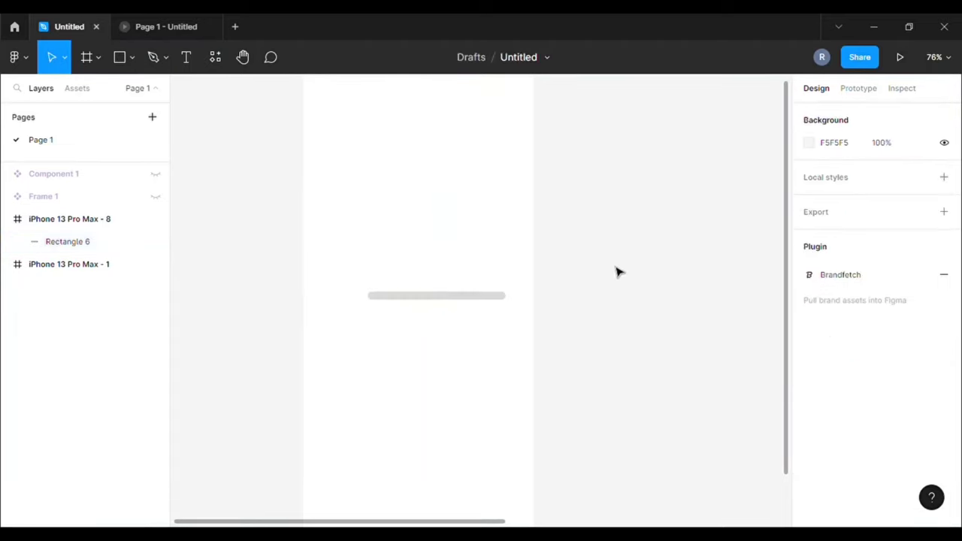
{"action": "mouse_move", "coordinate": [476, 300]}
{"action": "left_mouse_down"}
{"action": "mouse_move", "coordinate": [462, 305]}
{"action": "mouse_move", "coordinate": [428, 285]}
{"action": "left_mouse_up"}
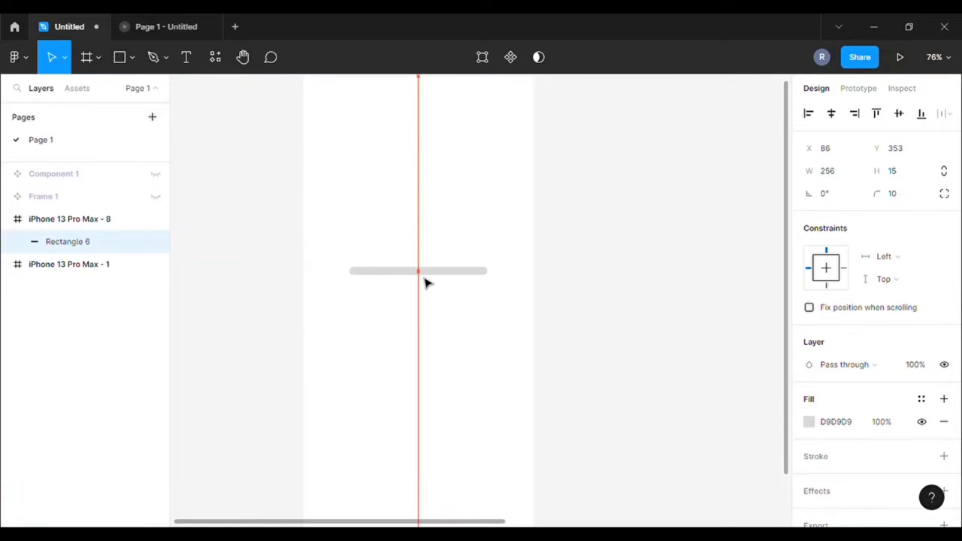
Fill the bar with light grey F3F0F0 and reselect it
{"action": "left_click", "coordinate": [809, 422]}
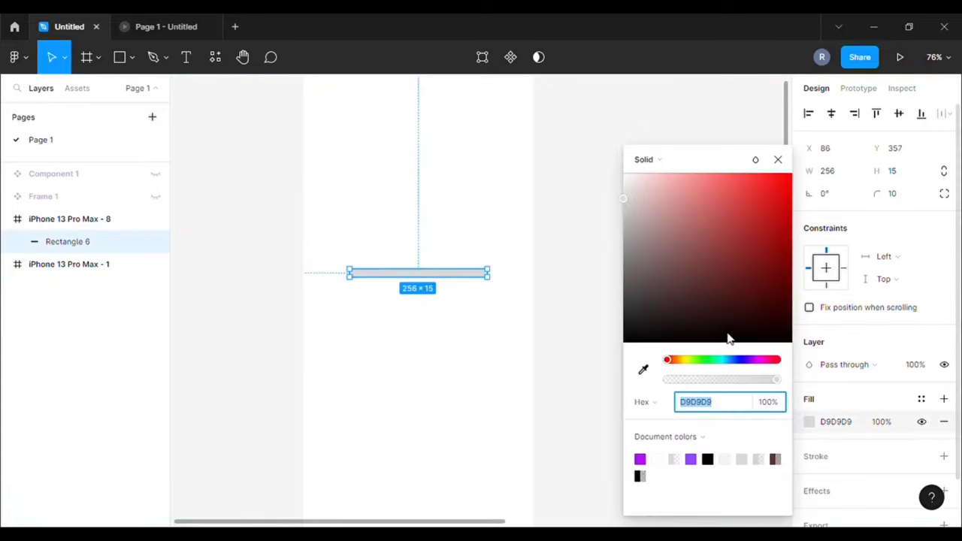
{"action": "left_click", "coordinate": [628, 188]}
{"action": "left_click", "coordinate": [550, 224]}
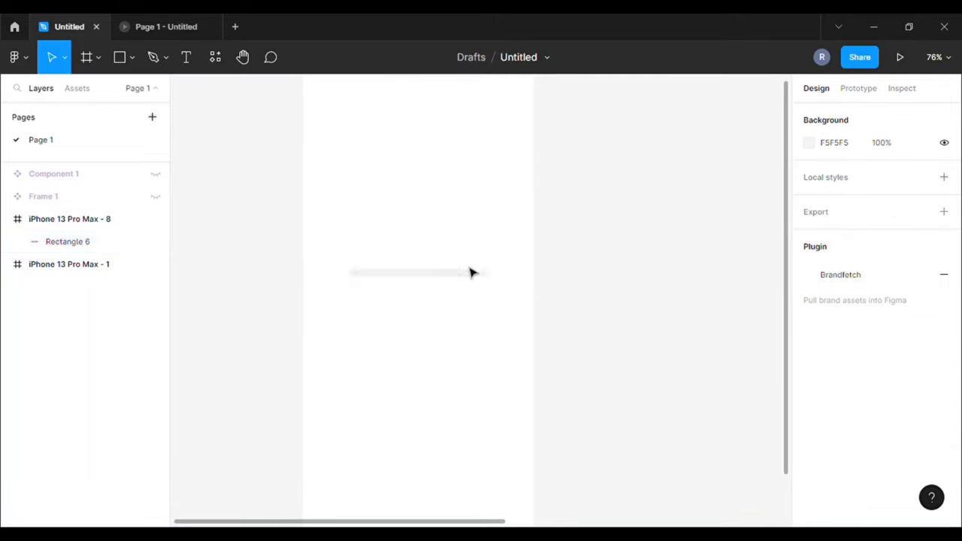
{"action": "left_click", "coordinate": [459, 276]}
Duplicate the grey bar in place and fill the copy with purple AD18F3
{"action": "key", "text": "ctrl+d"}
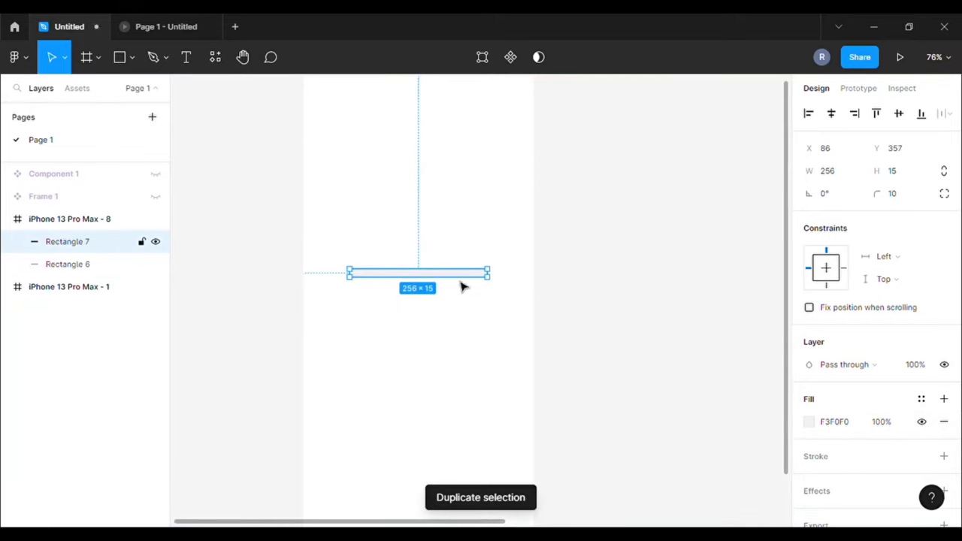
{"action": "scroll", "coordinate": [509, 324], "scroll_direction": "up", "scroll_amount": 3}
{"action": "scroll", "coordinate": [248, 301], "scroll_direction": "up", "scroll_amount": 3}
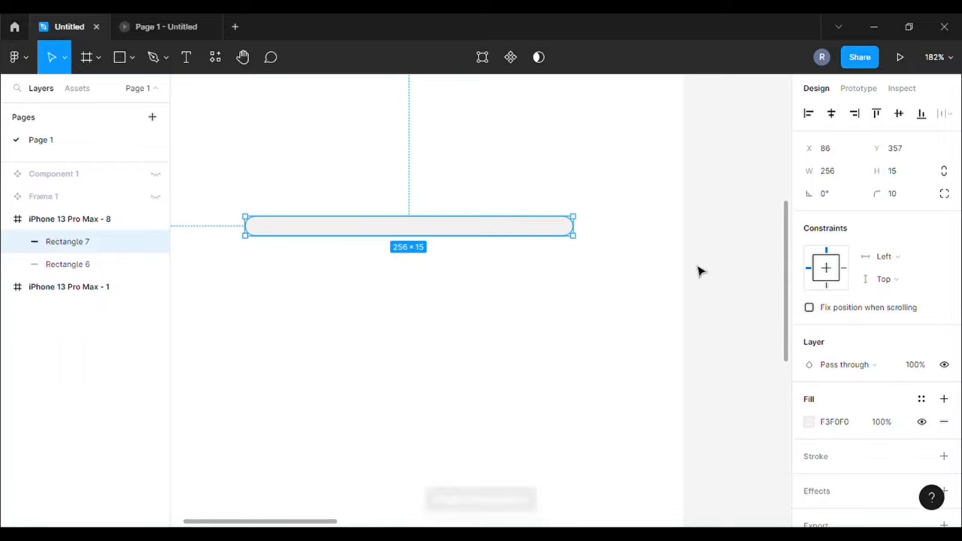
{"action": "left_click", "coordinate": [810, 421]}
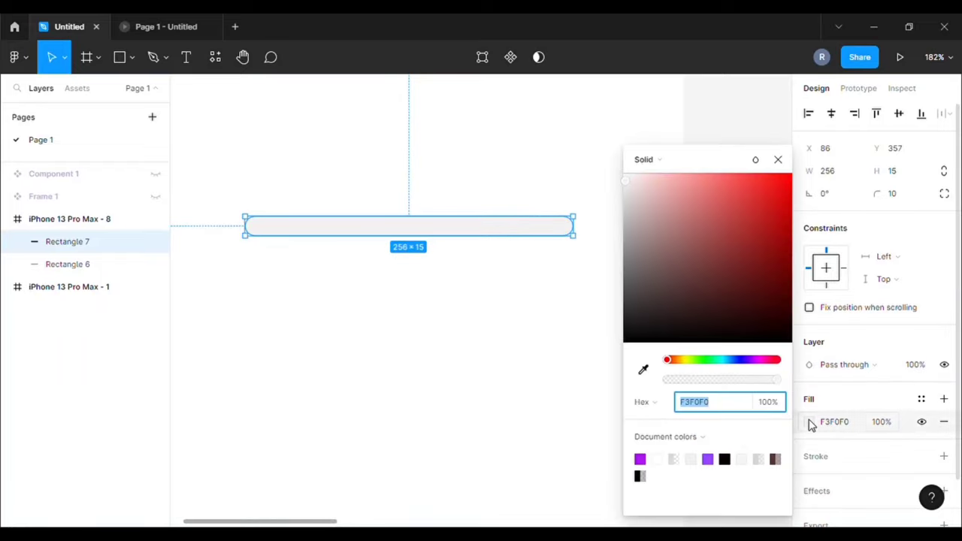
{"action": "left_click", "coordinate": [640, 459]}
{"action": "left_click", "coordinate": [778, 160]}
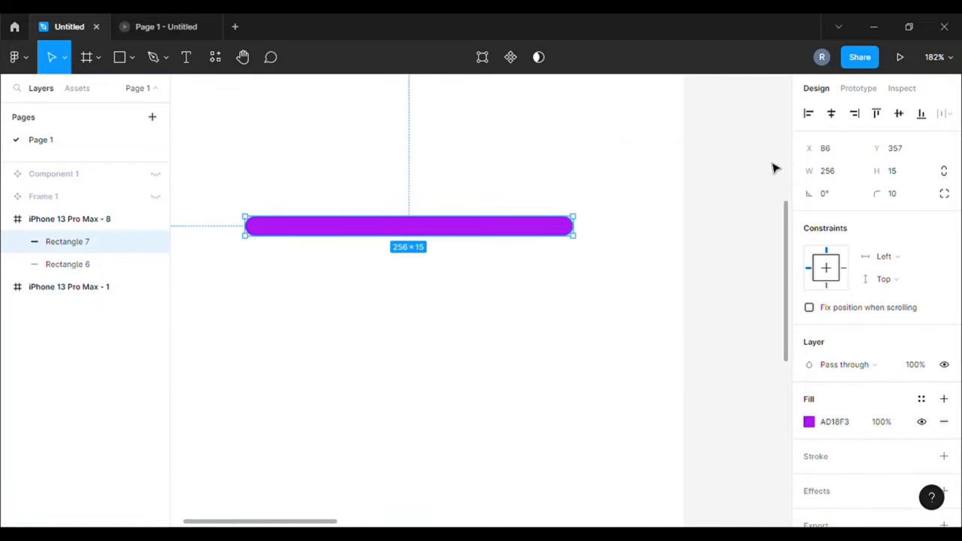
Give the purple bar an inner shadow and a drop shadow with Y offset 2
{"action": "left_click", "coordinate": [836, 493]}
{"action": "scroll", "coordinate": [846, 462], "scroll_direction": "down", "scroll_amount": 2}
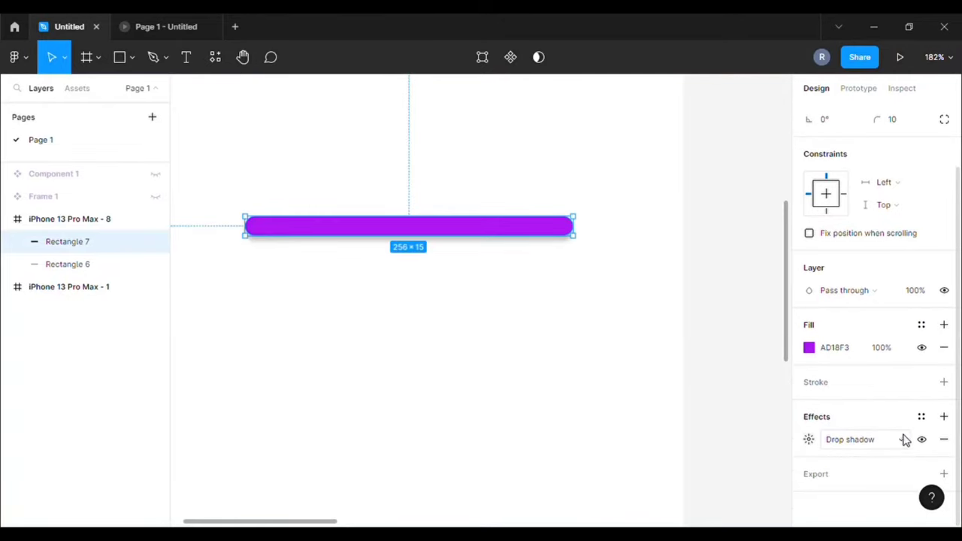
{"action": "left_click", "coordinate": [944, 417]}
{"action": "left_click", "coordinate": [902, 439]}
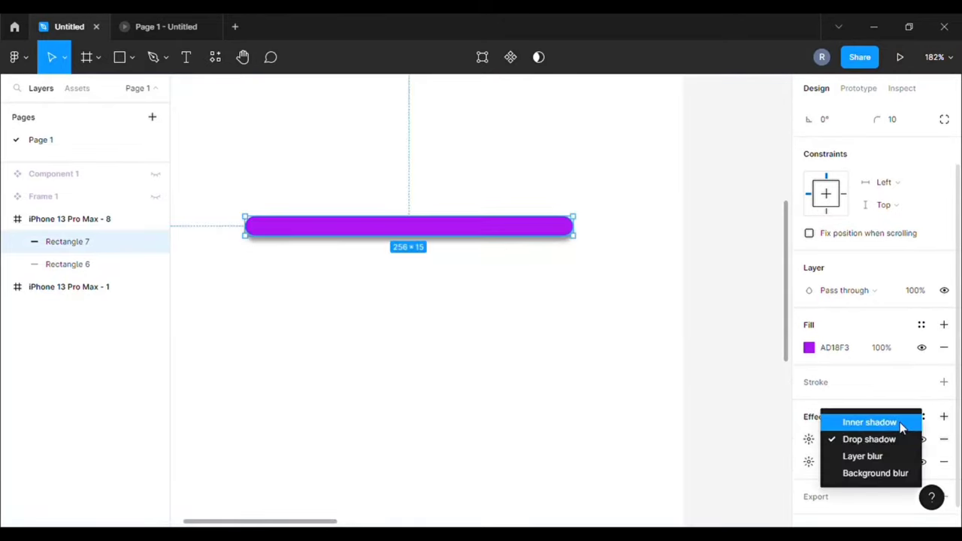
{"action": "left_click", "coordinate": [902, 422]}
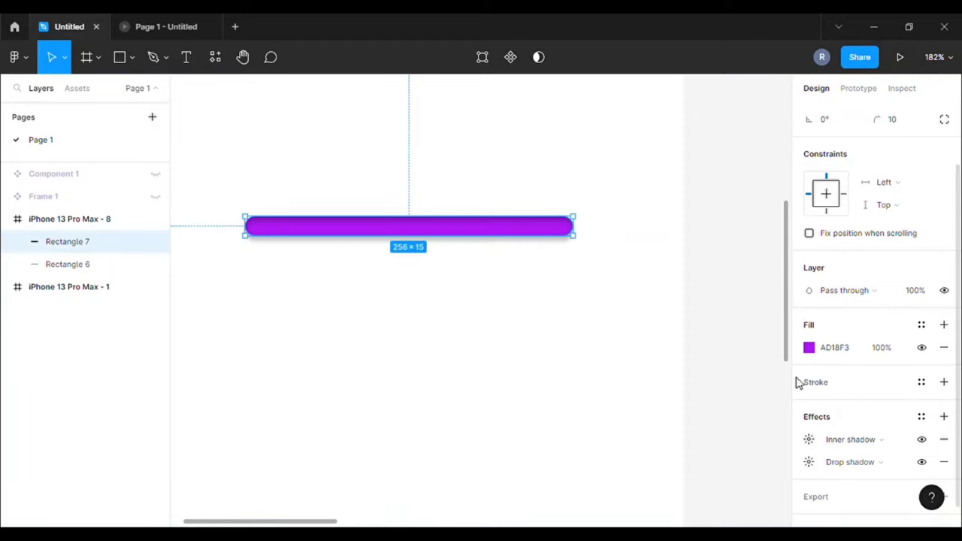
{"action": "scroll", "coordinate": [760, 329], "scroll_direction": "down", "scroll_amount": 1}
{"action": "left_click", "coordinate": [809, 462]}
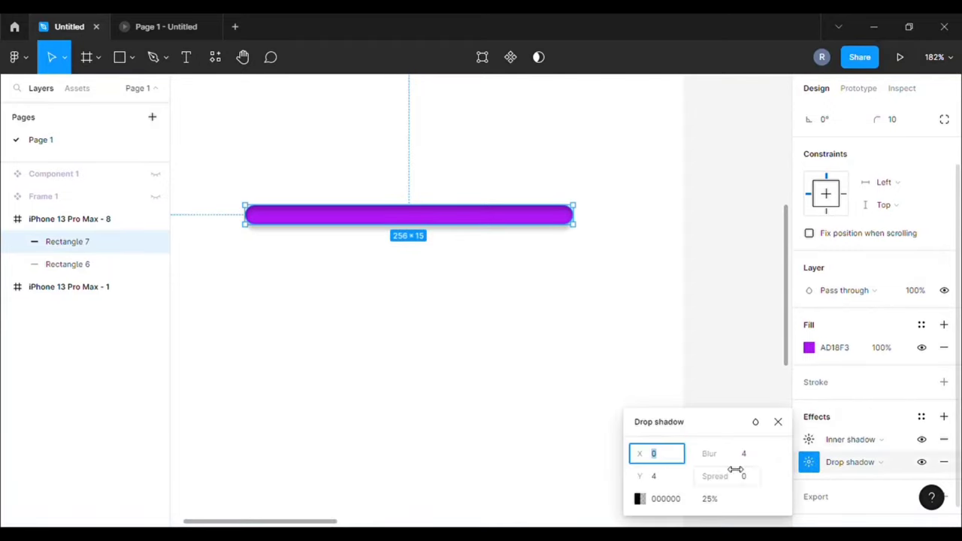
{"action": "left_click", "coordinate": [656, 476]}
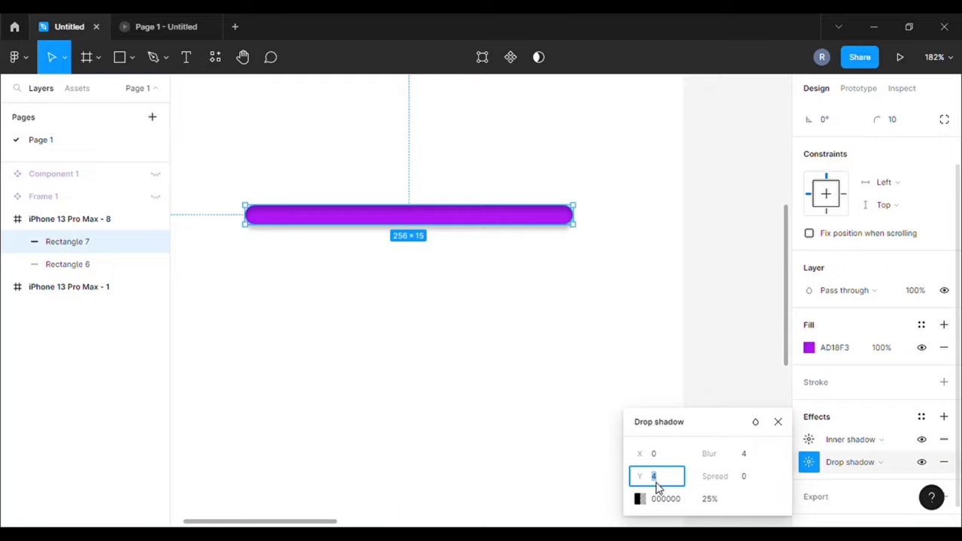
{"action": "type", "text": "2"}
{"action": "left_click", "coordinate": [744, 460]}
{"action": "type", "text": "10"}
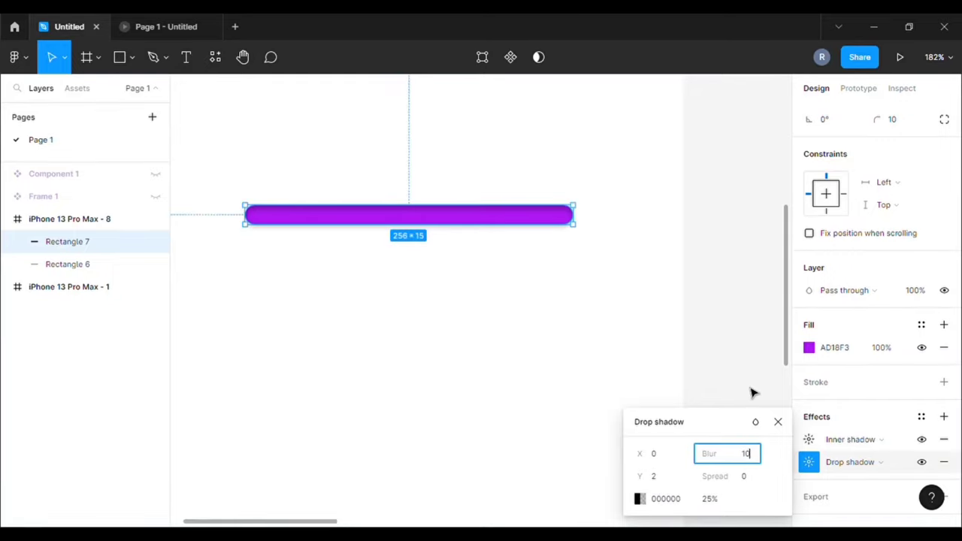
{"action": "left_click", "coordinate": [737, 401]}
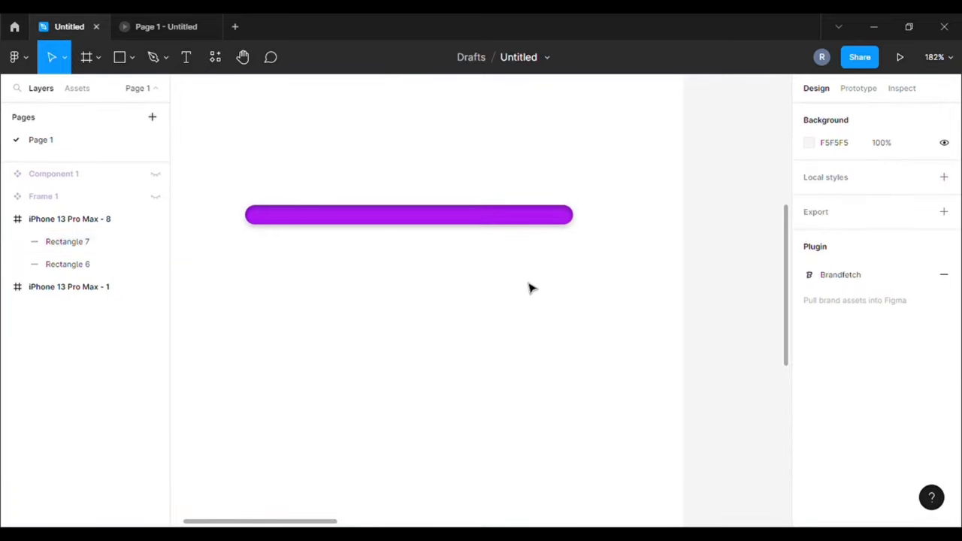
Reselect the purple bar, then select the whole iPhone 13 Pro Max - 8 frame
{"action": "scroll", "coordinate": [547, 285], "scroll_direction": "up", "scroll_amount": 2}
{"action": "scroll", "coordinate": [550, 288], "scroll_direction": "up", "scroll_amount": 2}
{"action": "scroll", "coordinate": [545, 296], "scroll_direction": "down", "scroll_amount": 2}
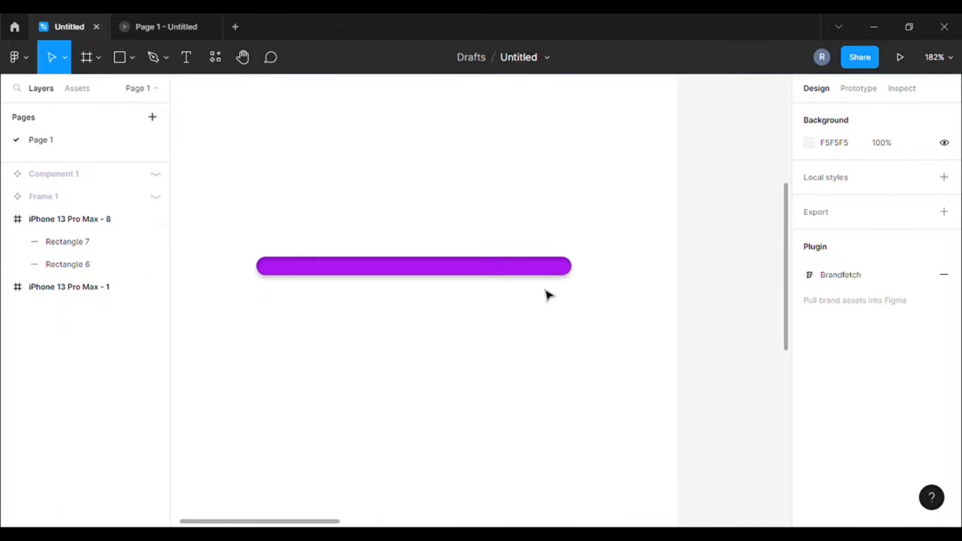
{"action": "scroll", "coordinate": [549, 293], "scroll_direction": "down", "scroll_amount": 2}
{"action": "left_click", "coordinate": [557, 278]}
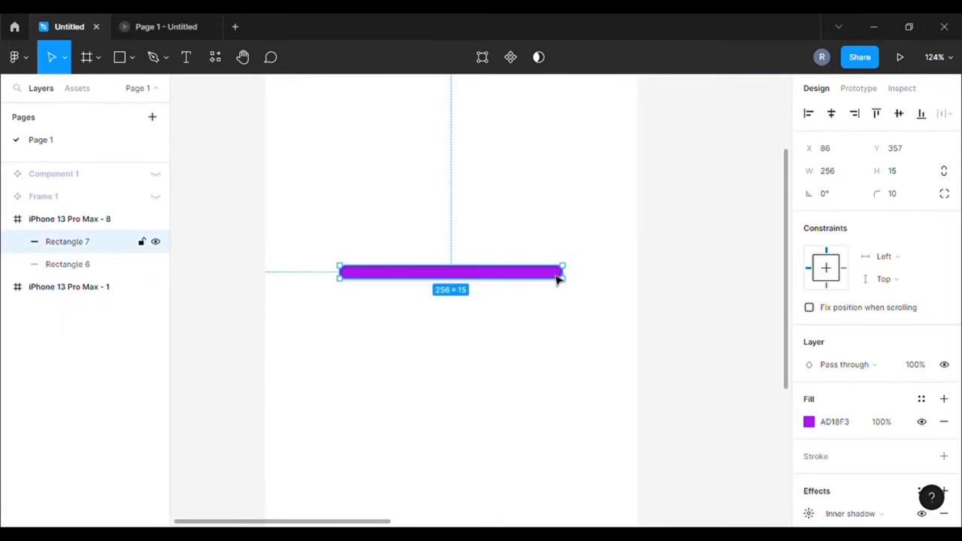
{"action": "scroll", "coordinate": [570, 293], "scroll_direction": "down", "scroll_amount": 2}
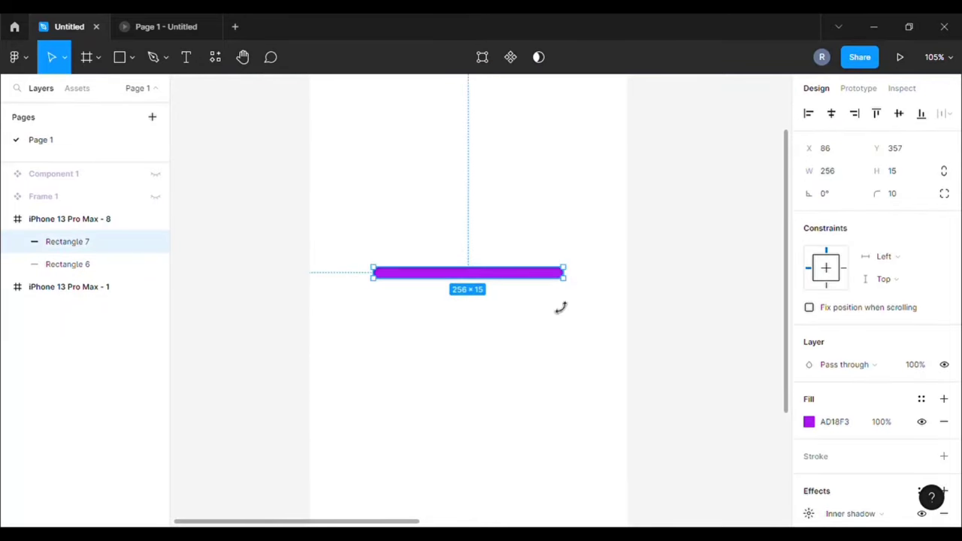
{"action": "scroll", "coordinate": [451, 451], "scroll_direction": "right", "scroll_amount": 3}
{"action": "scroll", "coordinate": [430, 433], "scroll_direction": "down", "scroll_amount": 2}
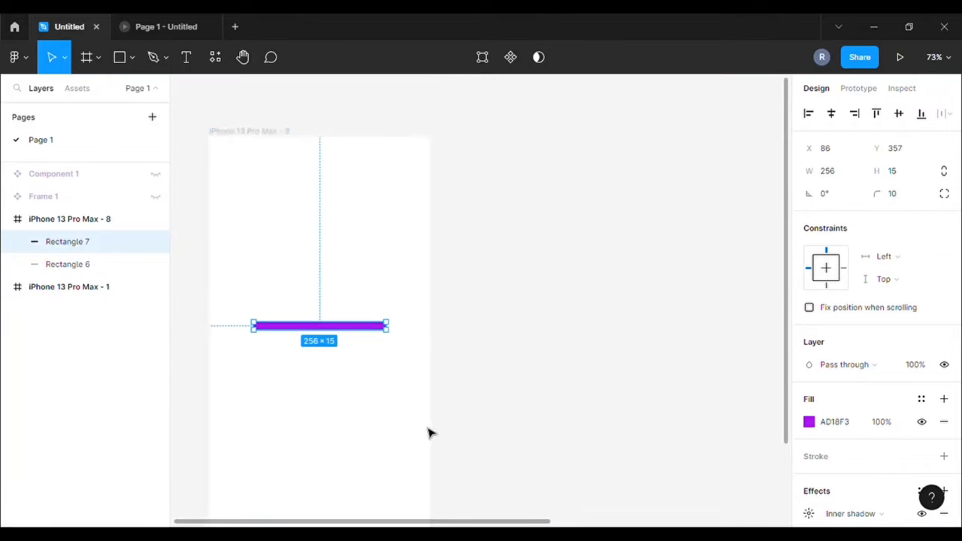
{"action": "left_click", "coordinate": [273, 148]}
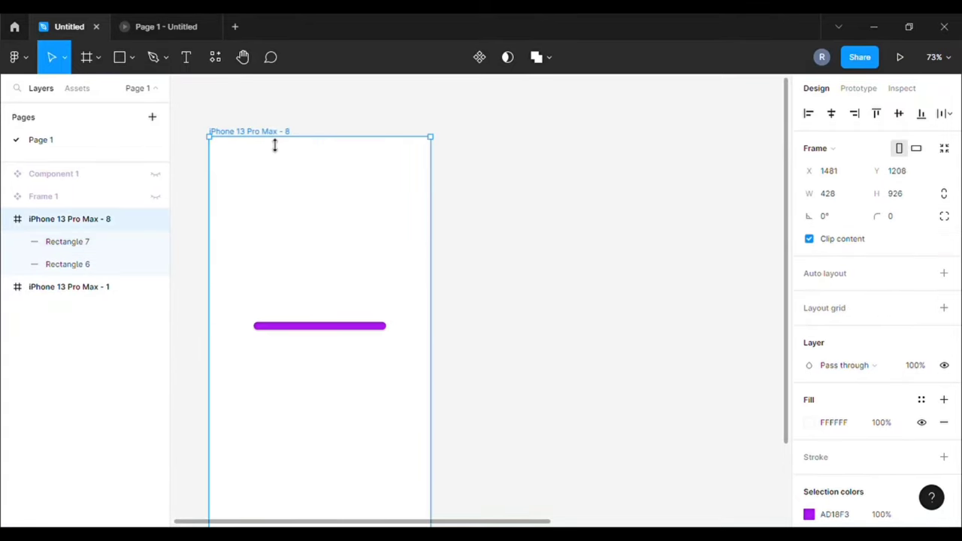
Duplicate the phone screen and shrink the first screen's purple bar to a sliver
{"action": "key", "text": "ctrl+d"}
{"action": "key", "text": "ctrl+d"}
{"action": "scroll", "coordinate": [464, 111], "scroll_direction": "right", "scroll_amount": 2}
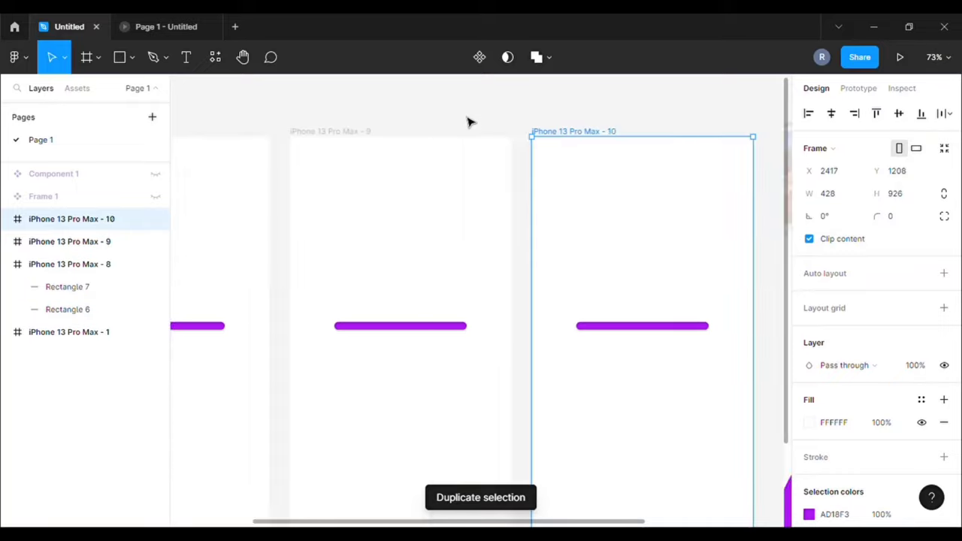
{"action": "scroll", "coordinate": [466, 120], "scroll_direction": "down", "scroll_amount": 2}
{"action": "scroll", "coordinate": [453, 206], "scroll_direction": "down", "scroll_amount": 2}
{"action": "scroll", "coordinate": [230, 311], "scroll_direction": "up", "scroll_amount": 1}
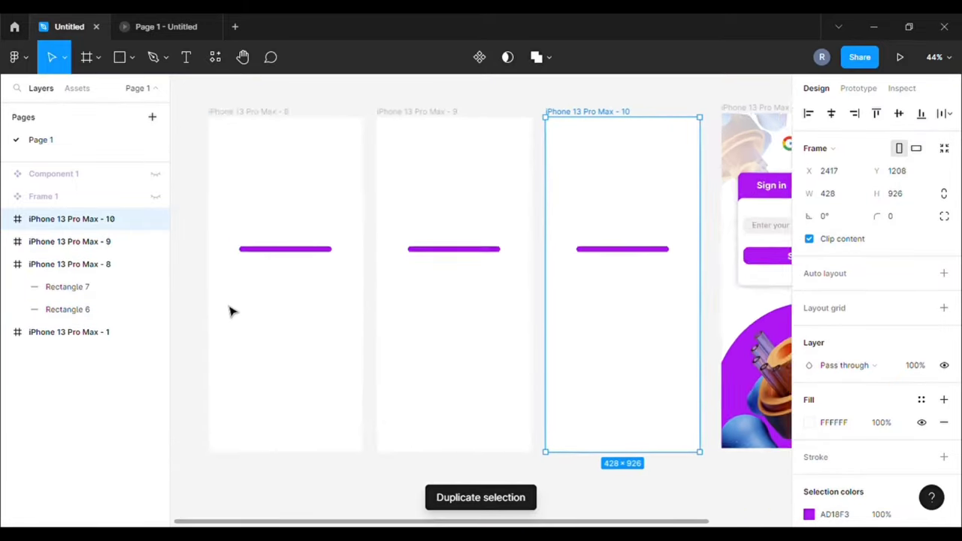
{"action": "scroll", "coordinate": [285, 255], "scroll_direction": "up", "scroll_amount": 3}
{"action": "scroll", "coordinate": [378, 226], "scroll_direction": "up", "scroll_amount": 3}
{"action": "left_click", "coordinate": [418, 214]}
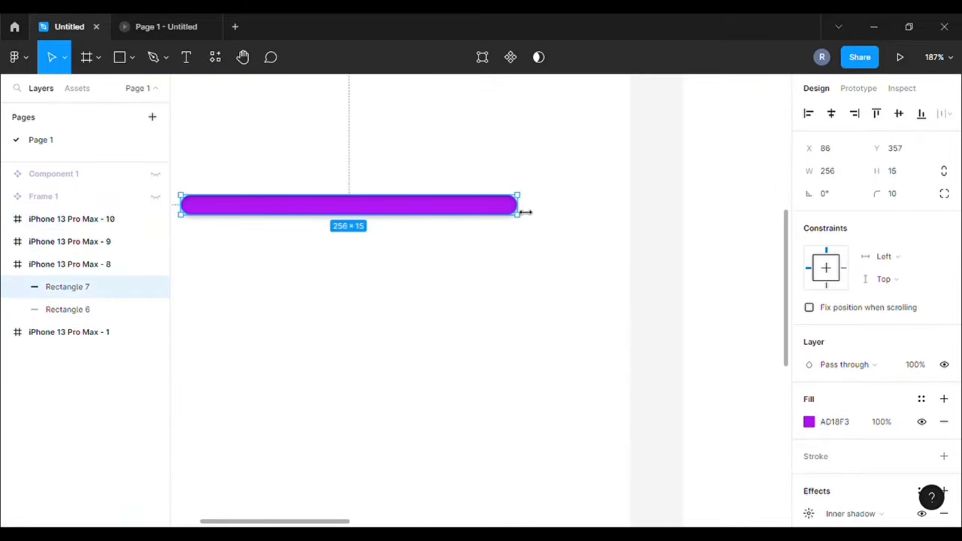
{"action": "left_click_drag", "start_coordinate": [530, 217], "coordinate": [200, 218]}
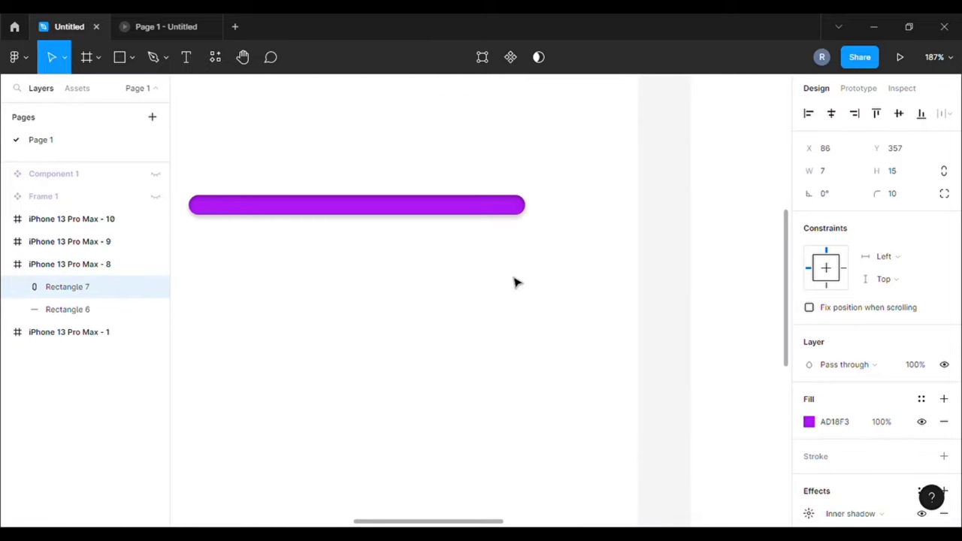
Resize the second screen's purple bar to about 108 px wide
{"action": "left_click_drag", "start_coordinate": [535, 213], "coordinate": [375, 223]}
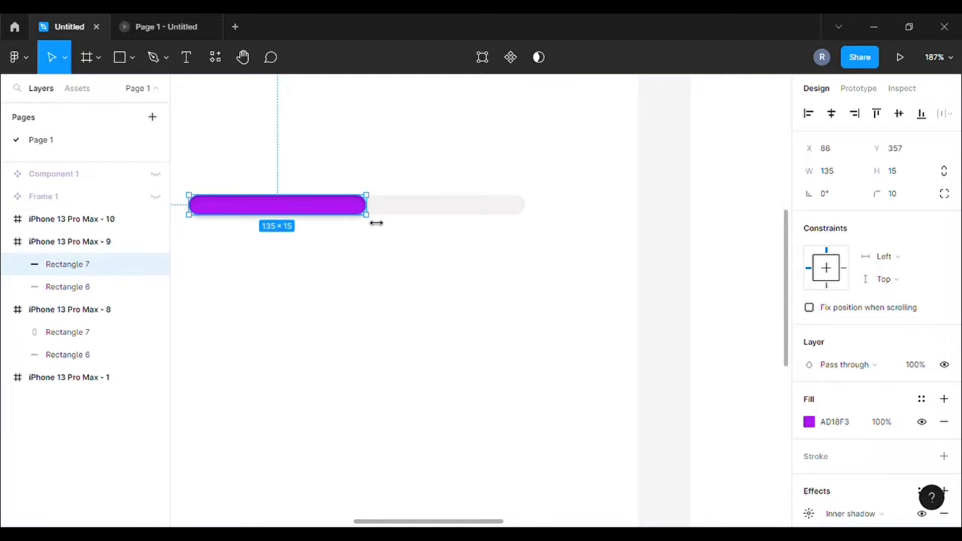
{"action": "left_click_drag", "start_coordinate": [375, 224], "coordinate": [385, 224]}
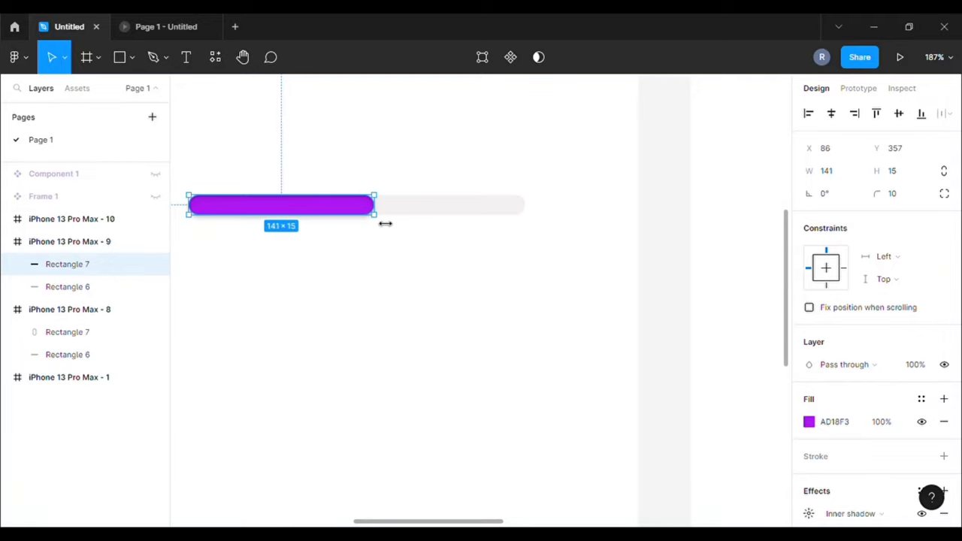
{"action": "scroll", "coordinate": [544, 217], "scroll_direction": "down", "scroll_amount": 3}
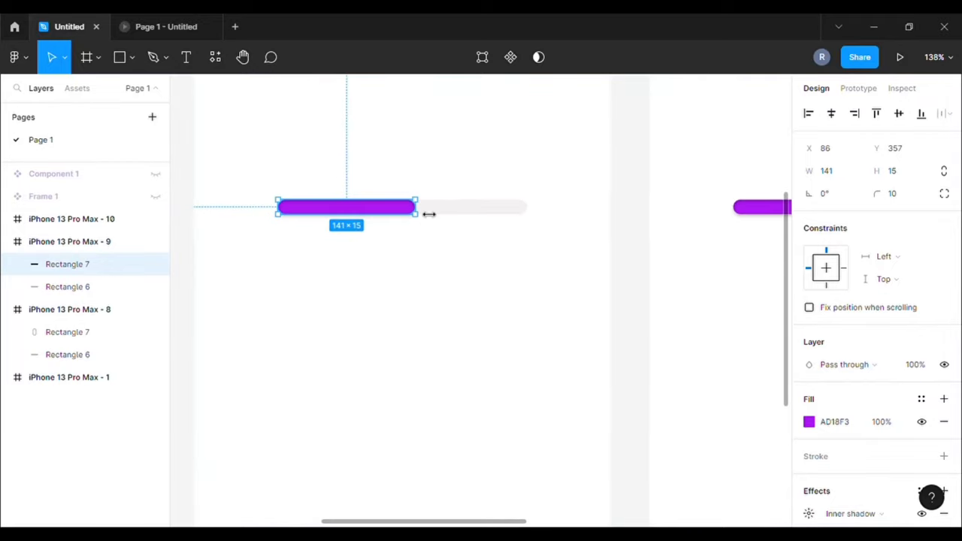
{"action": "left_click_drag", "start_coordinate": [424, 215], "coordinate": [394, 217]}
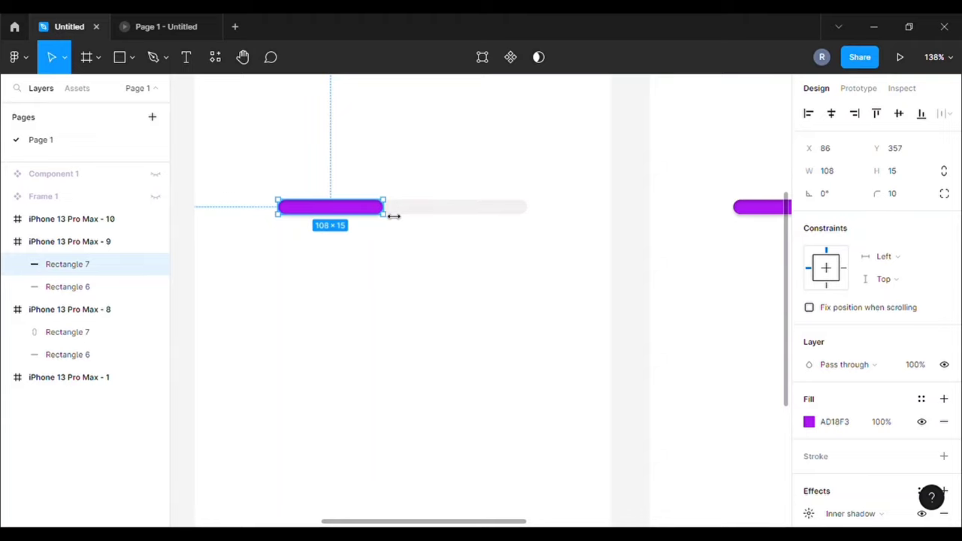
{"action": "left_click", "coordinate": [447, 181]}
Widen the purple fill in iPhone 13 Pro Max - 9 to 114 px
{"action": "scroll", "coordinate": [483, 239], "scroll_direction": "down", "scroll_amount": 2}
{"action": "scroll", "coordinate": [457, 384], "scroll_direction": "down", "scroll_amount": 2}
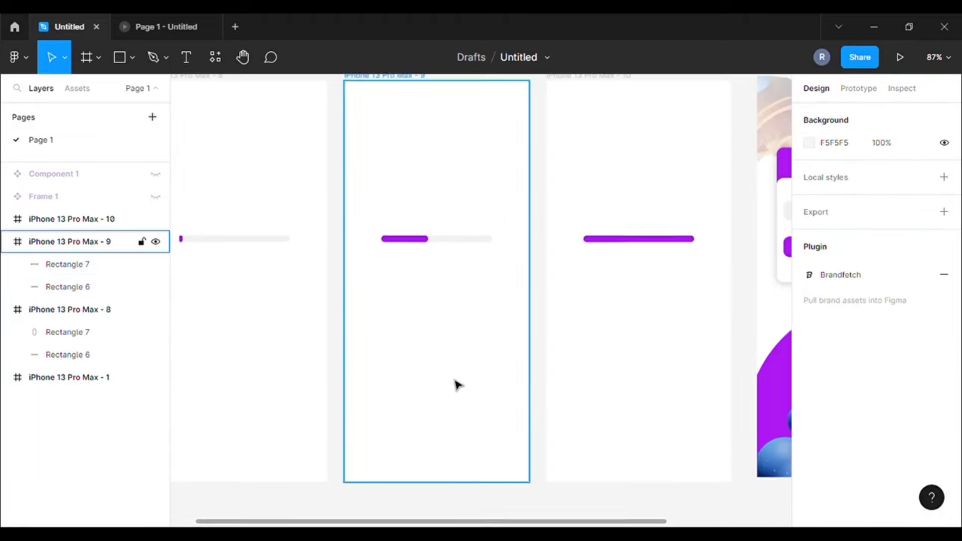
{"action": "scroll", "coordinate": [457, 384], "scroll_direction": "down", "scroll_amount": 2}
{"action": "scroll", "coordinate": [481, 337], "scroll_direction": "right", "scroll_amount": 3}
{"action": "scroll", "coordinate": [481, 338], "scroll_direction": "down", "scroll_amount": 1}
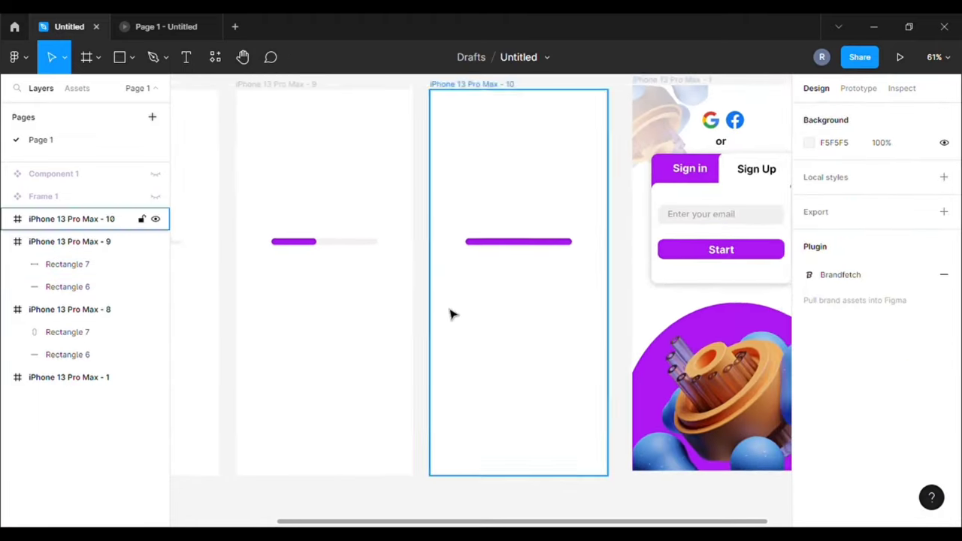
{"action": "left_click", "coordinate": [323, 250]}
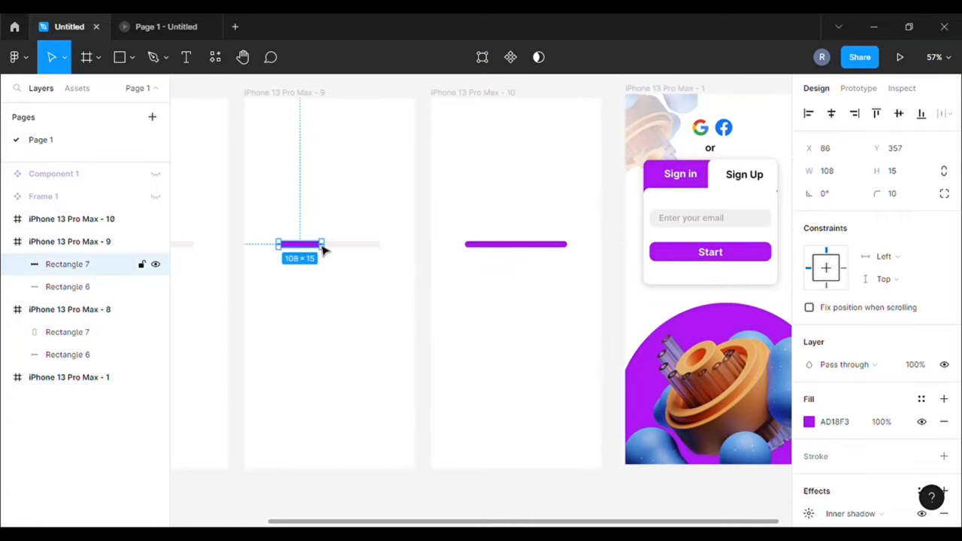
{"action": "left_click_drag", "start_coordinate": [335, 253], "coordinate": [334, 256]}
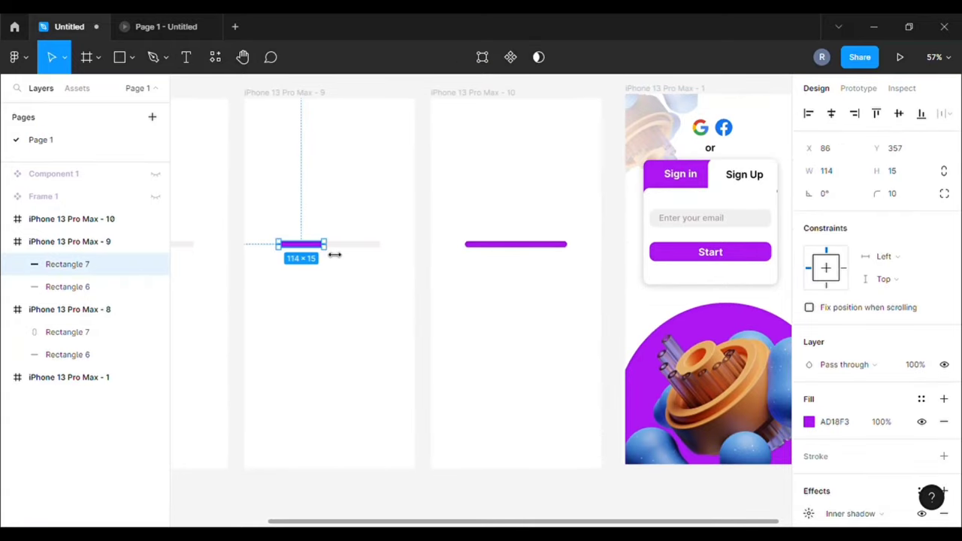
{"action": "left_click", "coordinate": [385, 207]}
In Prototype mode, set iPhone 13 Pro Max - 10's trigger to After delay 100ms
{"action": "scroll", "coordinate": [358, 311], "scroll_direction": "down", "scroll_amount": 2}
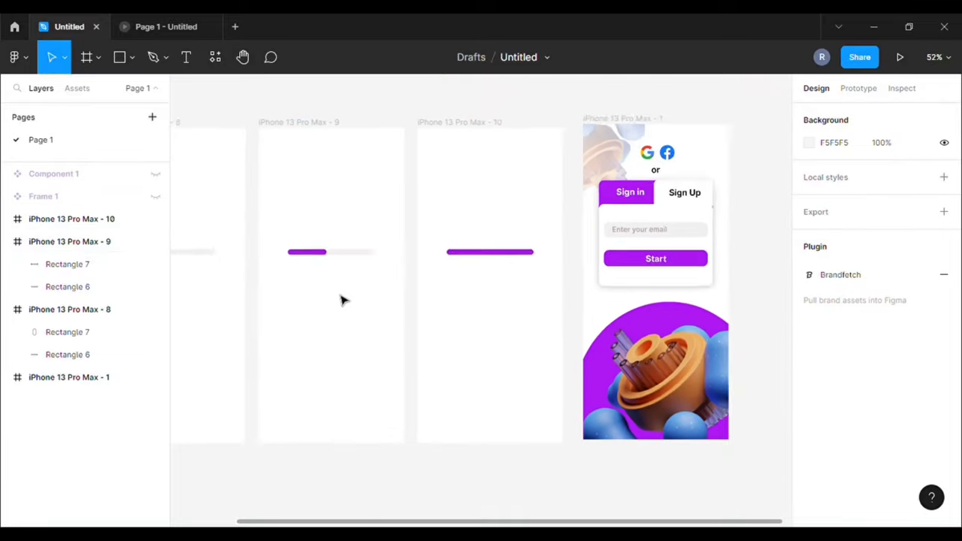
{"action": "left_click", "coordinate": [858, 88]}
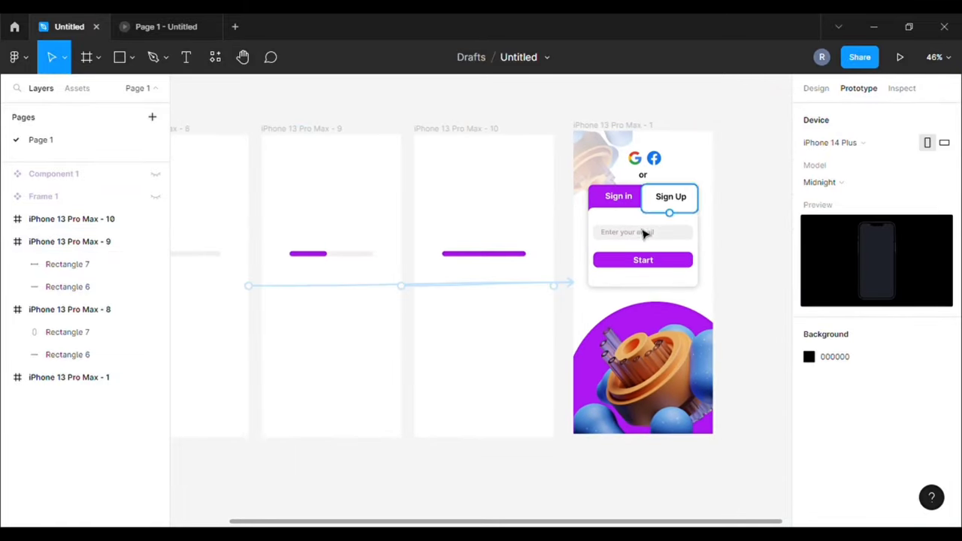
{"action": "left_click", "coordinate": [556, 288]}
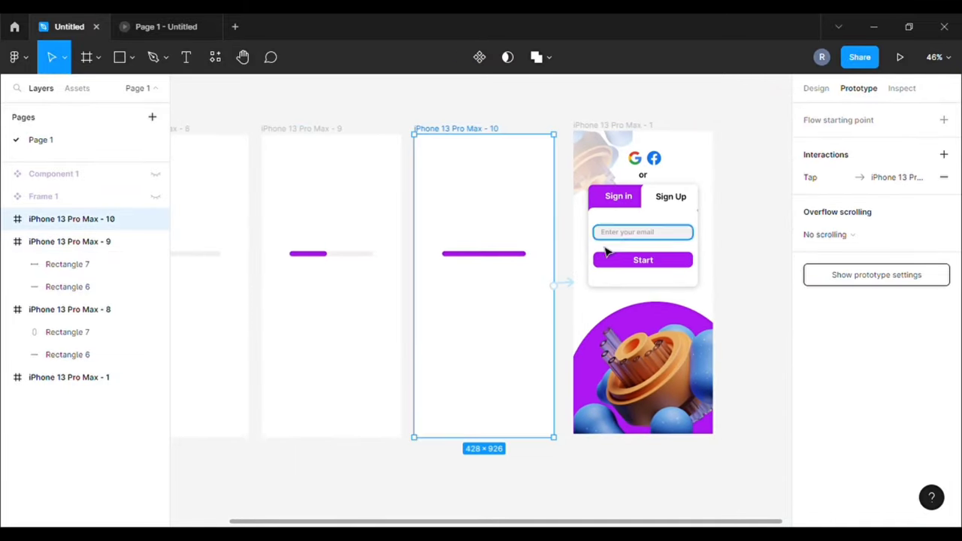
{"action": "left_click", "coordinate": [569, 287]}
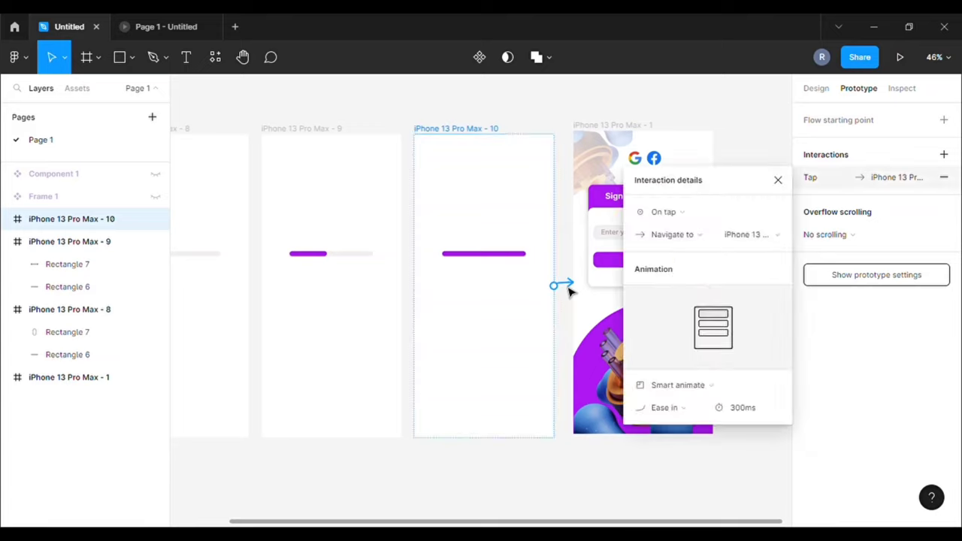
{"action": "left_click", "coordinate": [752, 213]}
{"action": "key", "text": "Return"}
{"action": "left_click", "coordinate": [740, 213]}
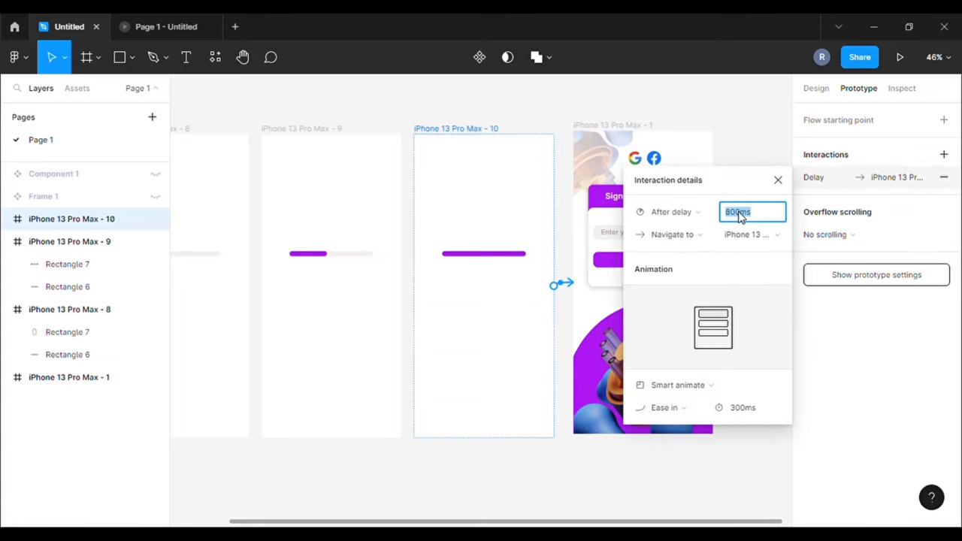
{"action": "key", "text": "BackSpace"}
{"action": "left_click", "coordinate": [560, 320]}
Delete the tap interactions from frames 8 and 9
{"action": "left_click", "coordinate": [354, 295]}
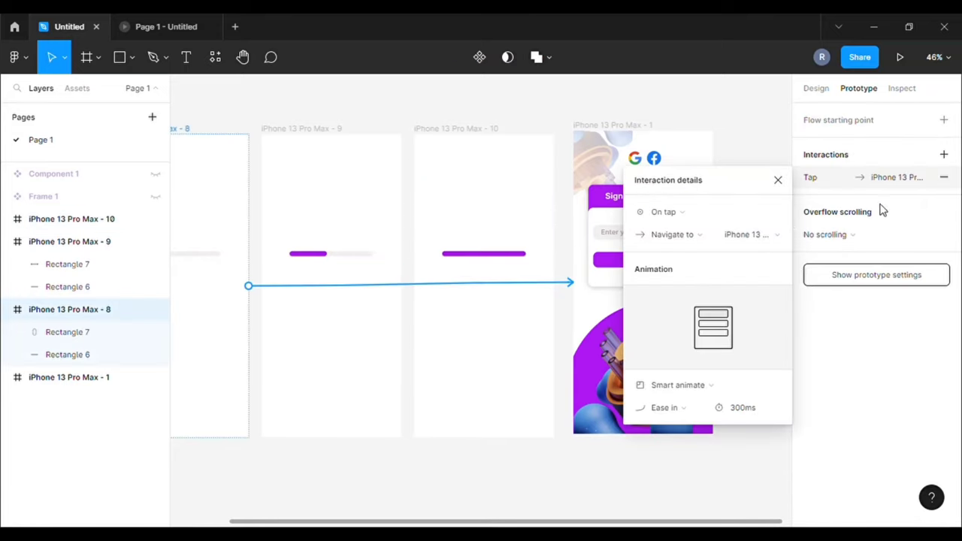
{"action": "left_click", "coordinate": [944, 177]}
{"action": "left_click", "coordinate": [487, 186]}
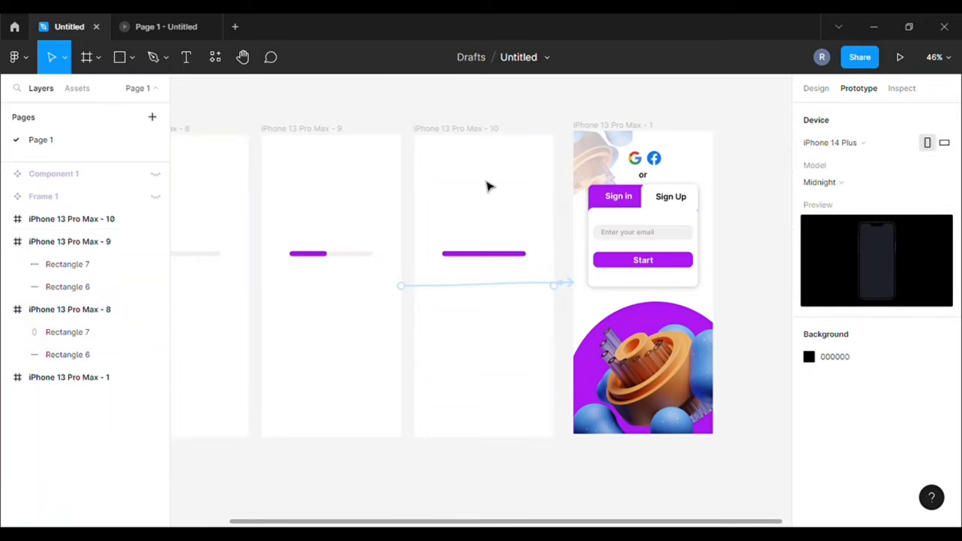
{"action": "left_click", "coordinate": [503, 287]}
{"action": "left_click", "coordinate": [944, 178]}
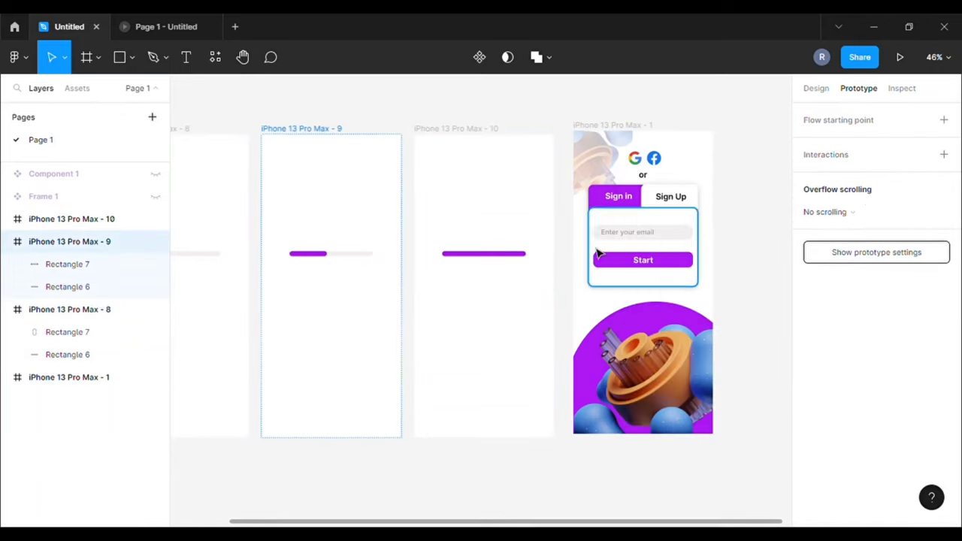
Recheck frame 10's delay interaction, then select iPhone 13 Pro Max - 8
{"action": "left_click", "coordinate": [476, 141]}
{"action": "left_click", "coordinate": [476, 142]}
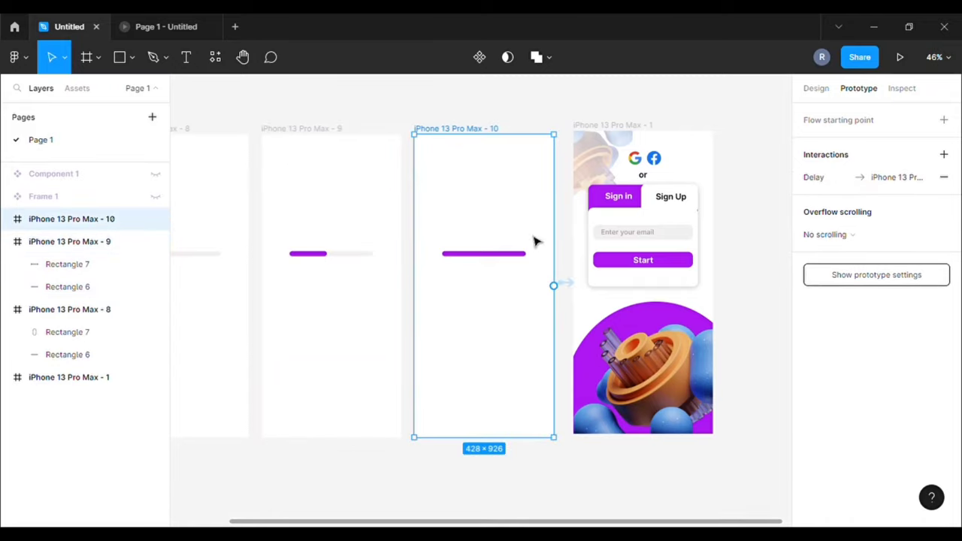
{"action": "left_click", "coordinate": [568, 285]}
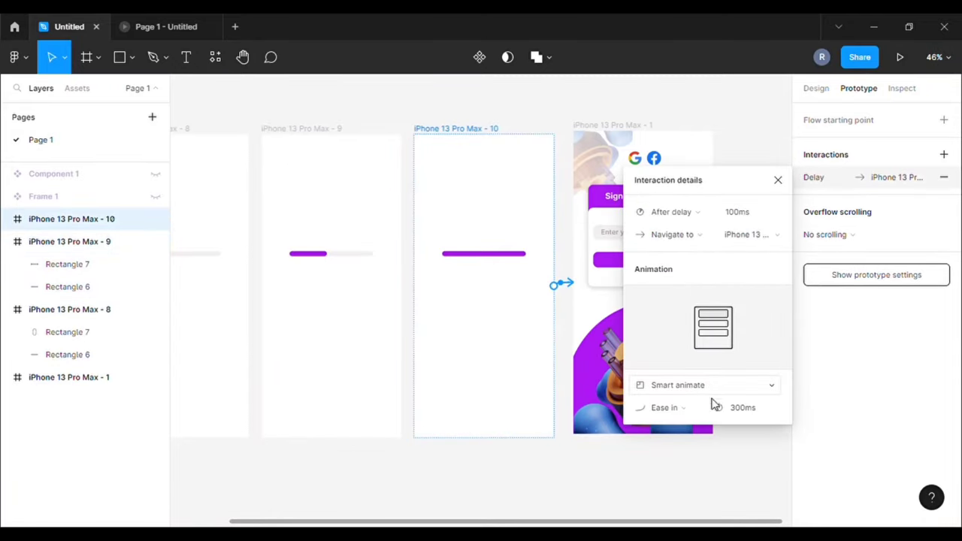
{"action": "left_click", "coordinate": [508, 103]}
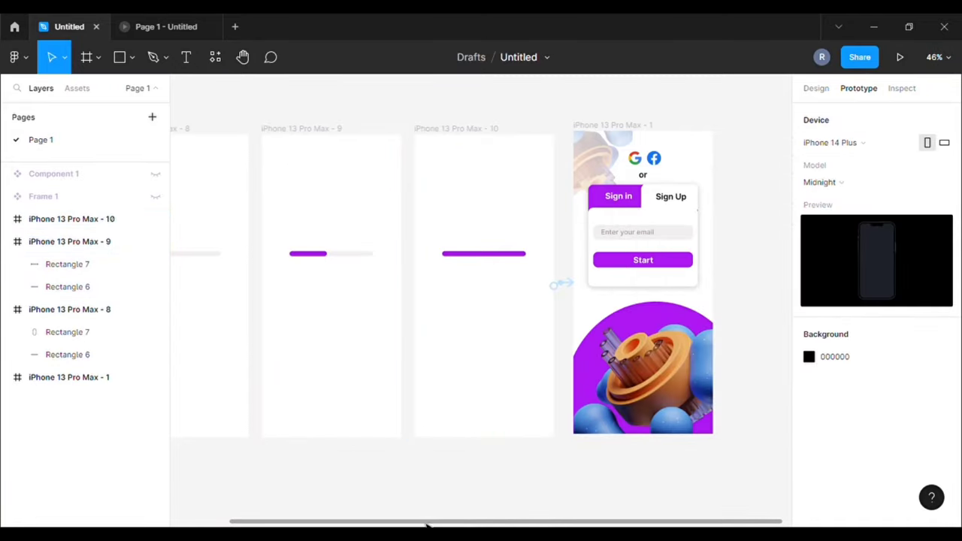
{"action": "left_click_drag", "start_coordinate": [427, 523], "coordinate": [371, 523]}
{"action": "left_click", "coordinate": [316, 140]}
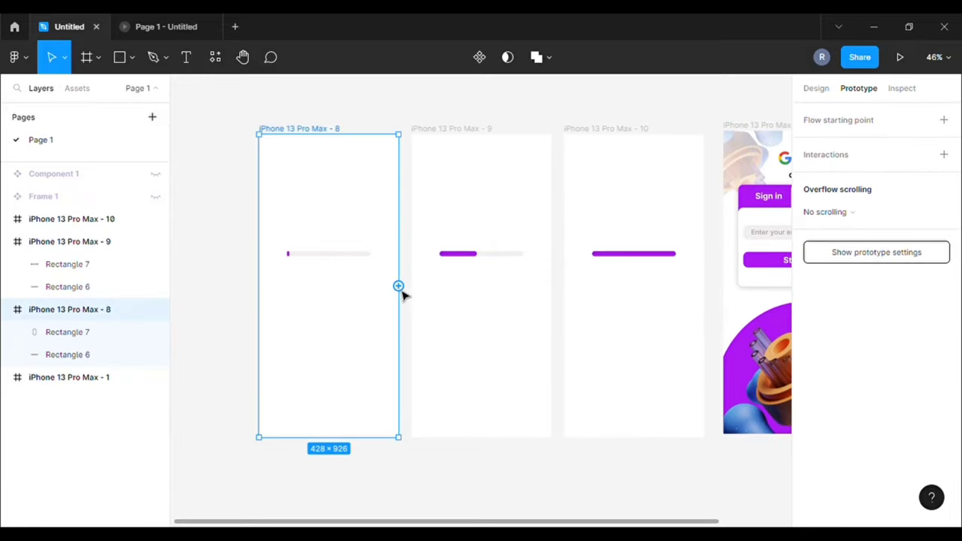
Link frame 8 to frame 9 with After delay, Smart animate, Slow easing, 1500ms
{"action": "left_click_drag", "start_coordinate": [399, 285], "coordinate": [429, 285]}
{"action": "left_click", "coordinate": [661, 211]}
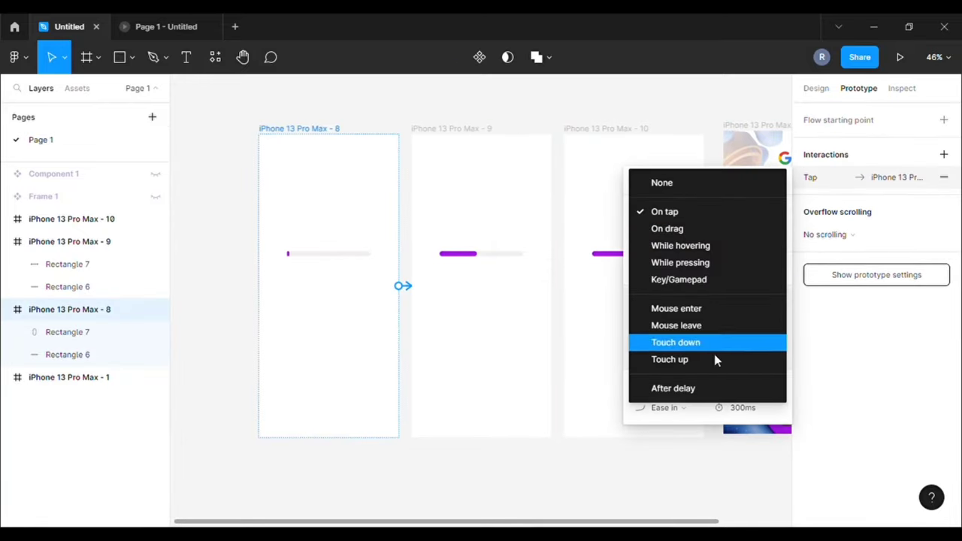
{"action": "left_click", "coordinate": [692, 392]}
{"action": "left_click", "coordinate": [731, 214]}
{"action": "type", "text": "100"}
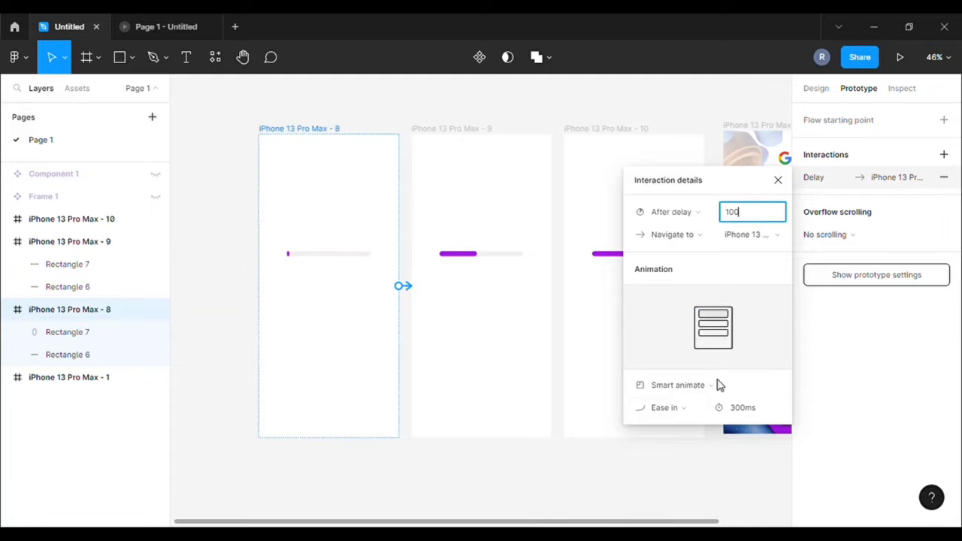
{"action": "left_click", "coordinate": [695, 411]}
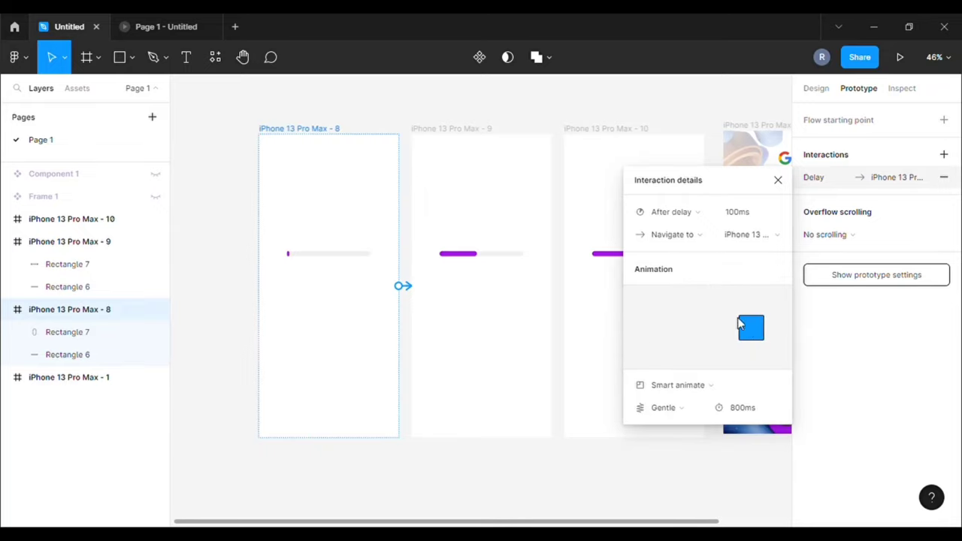
{"action": "left_click", "coordinate": [695, 421]}
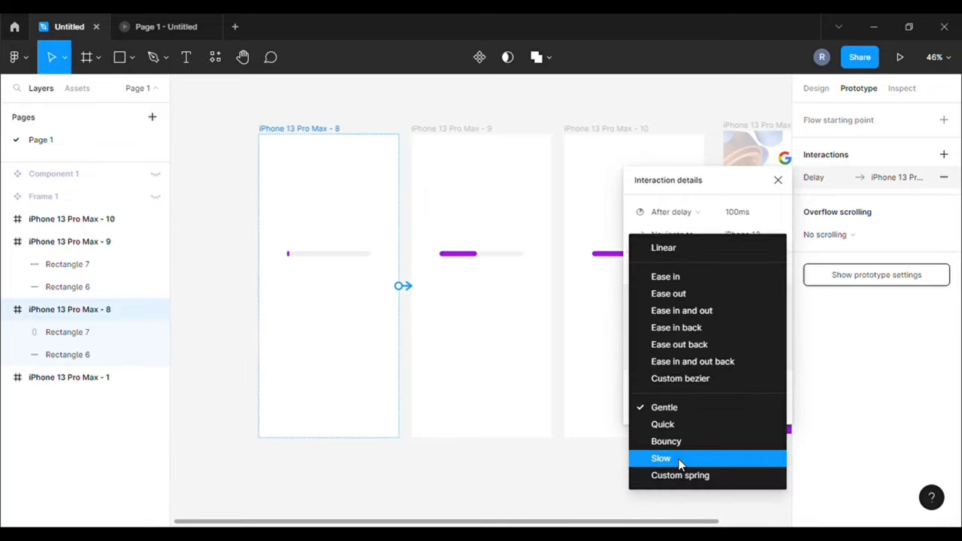
{"action": "left_click", "coordinate": [678, 459]}
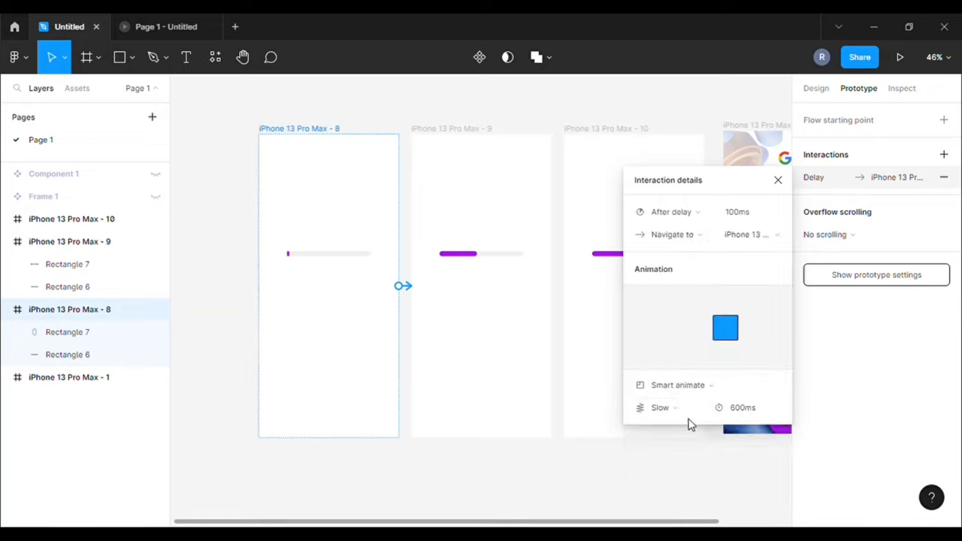
{"action": "left_click", "coordinate": [737, 416]}
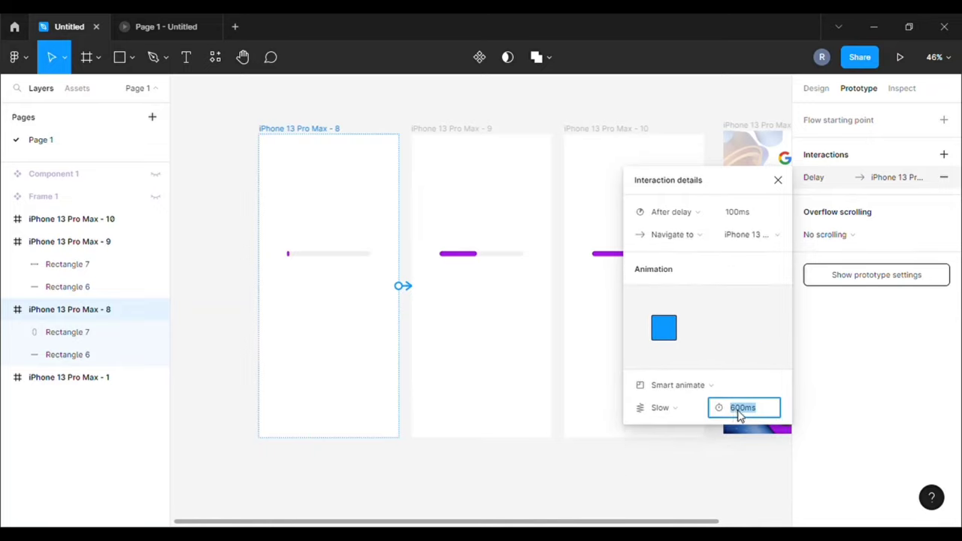
{"action": "type", "text": "1"}
{"action": "left_click", "coordinate": [650, 502]}
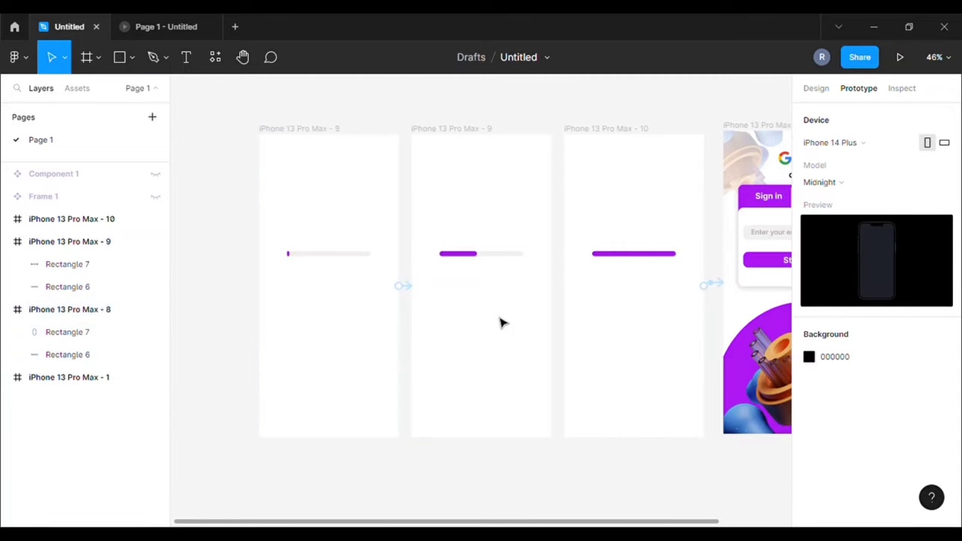
Link frame 9 to frame 10 with After delay 100ms and review frame 10's link
{"action": "left_click", "coordinate": [470, 163]}
{"action": "left_click_drag", "start_coordinate": [552, 285], "coordinate": [583, 293]}
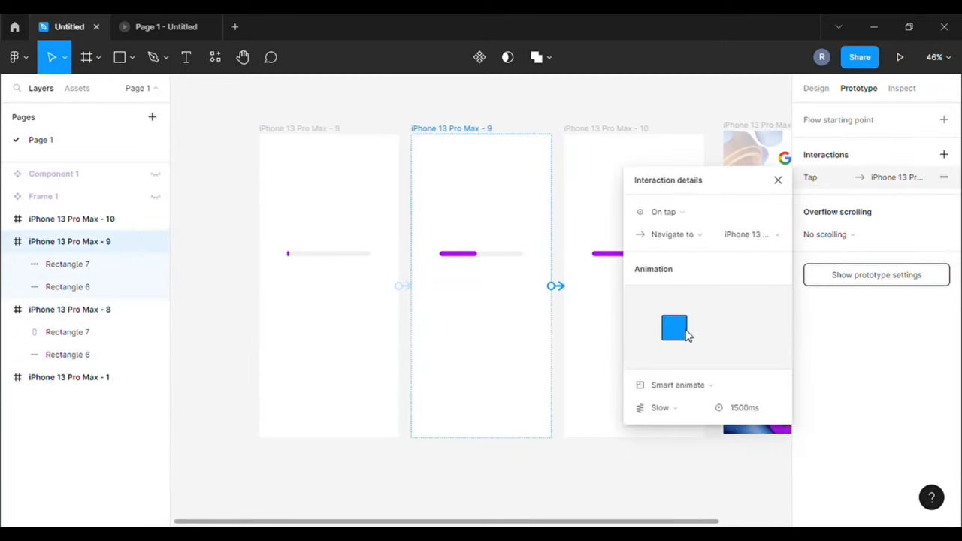
{"action": "left_click", "coordinate": [744, 213]}
{"action": "left_click", "coordinate": [682, 386]}
{"action": "left_click", "coordinate": [733, 214]}
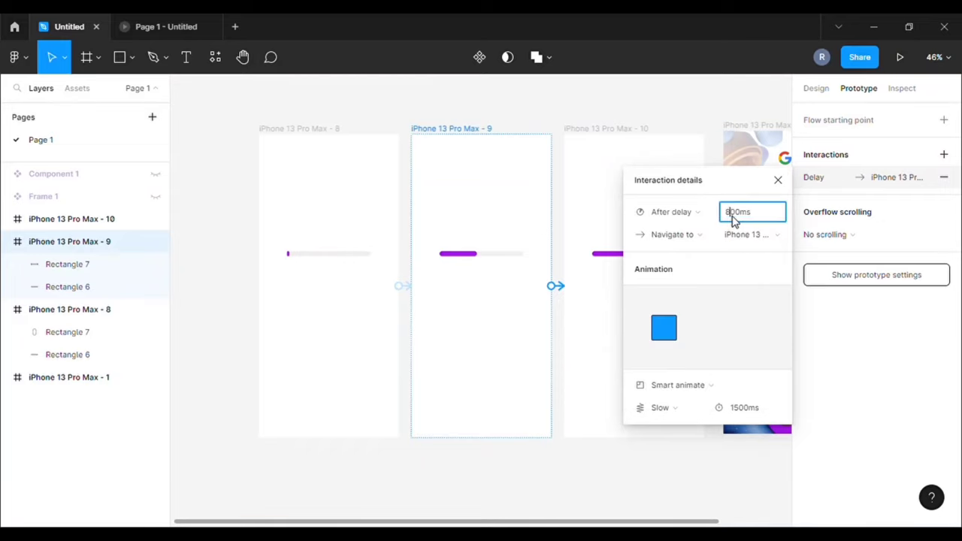
{"action": "type", "text": "100"}
{"action": "left_click", "coordinate": [671, 465]}
{"action": "left_click_drag", "start_coordinate": [720, 290], "coordinate": [733, 289]}
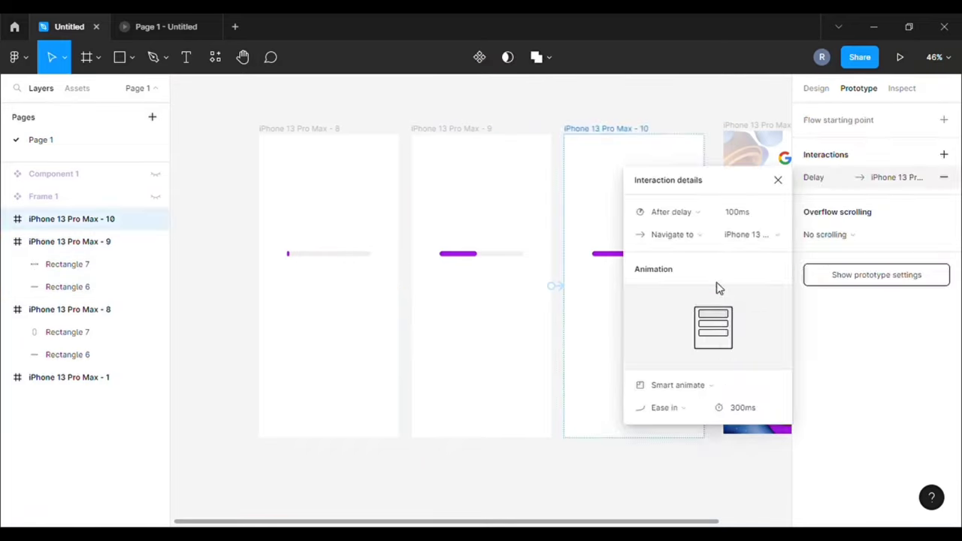
{"action": "left_click", "coordinate": [472, 102]}
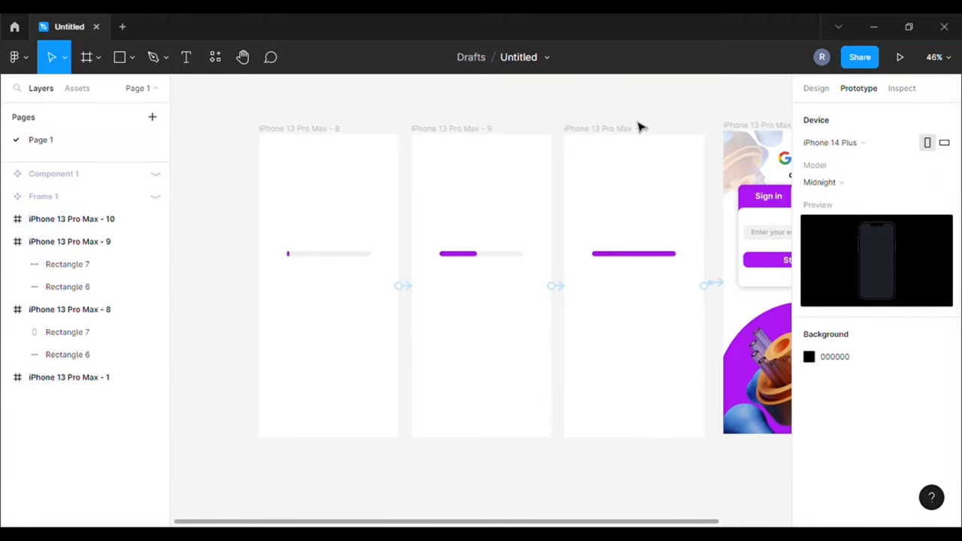
Select iPhone 13 Pro Max - 8 as the starting frame and present the prototype
{"action": "scroll", "coordinate": [379, 112], "scroll_direction": "down", "scroll_amount": 2}
{"action": "left_click", "coordinate": [374, 133]}
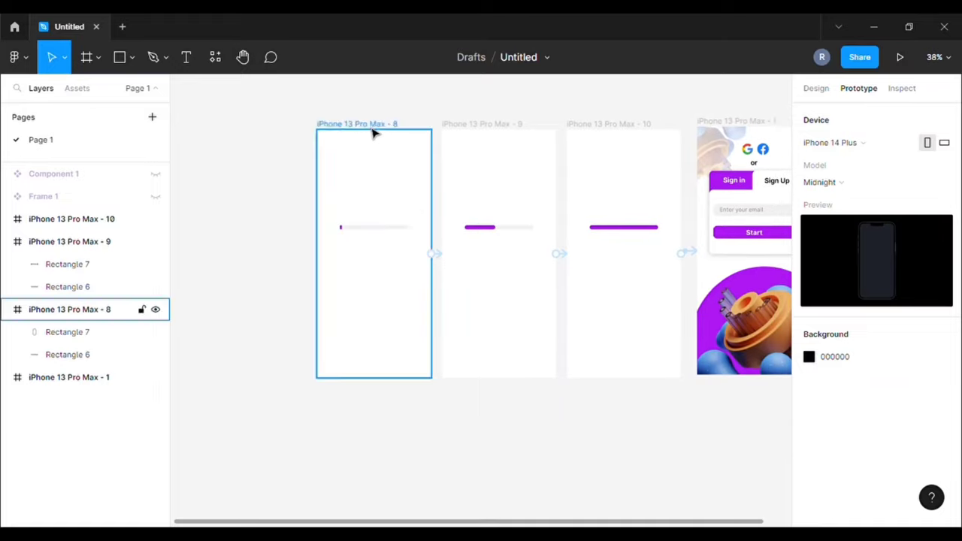
{"action": "left_click", "coordinate": [374, 132]}
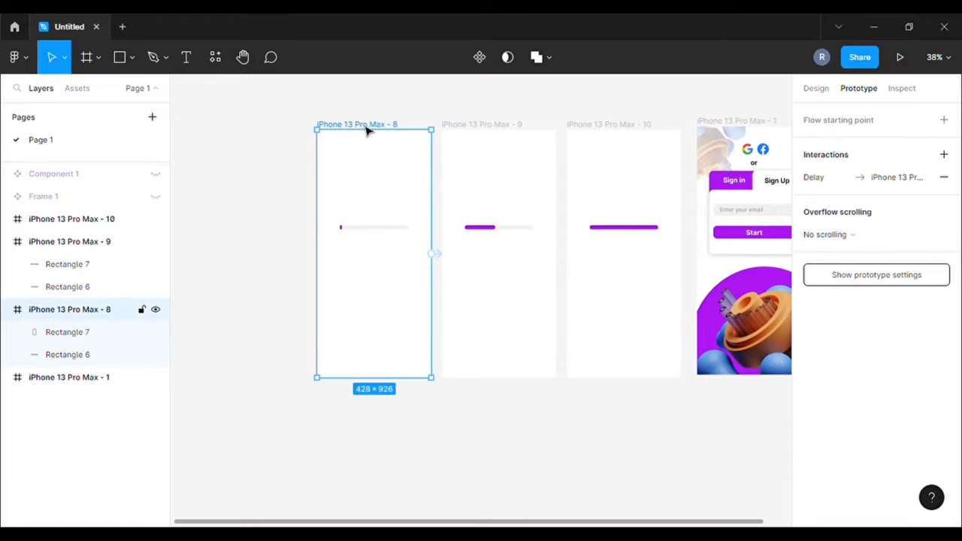
{"action": "left_click", "coordinate": [902, 58]}
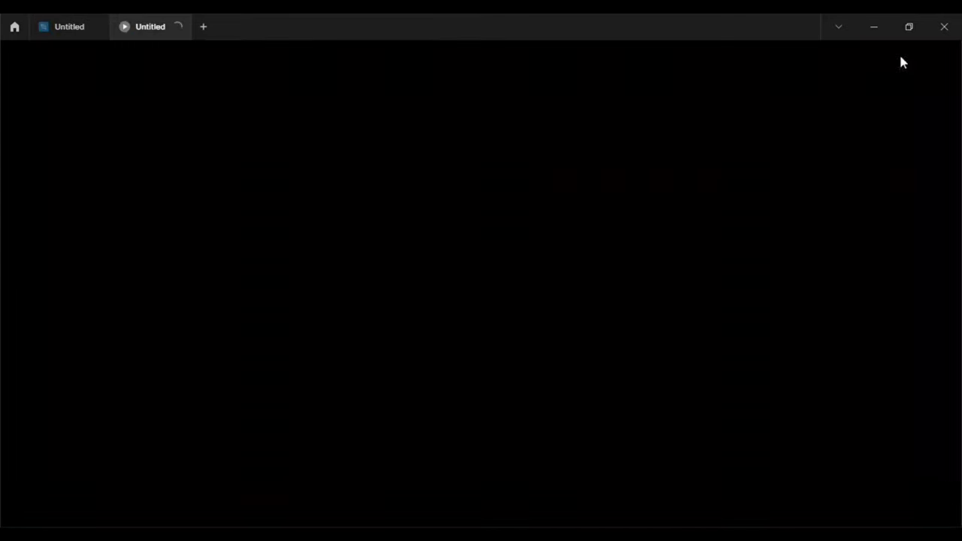